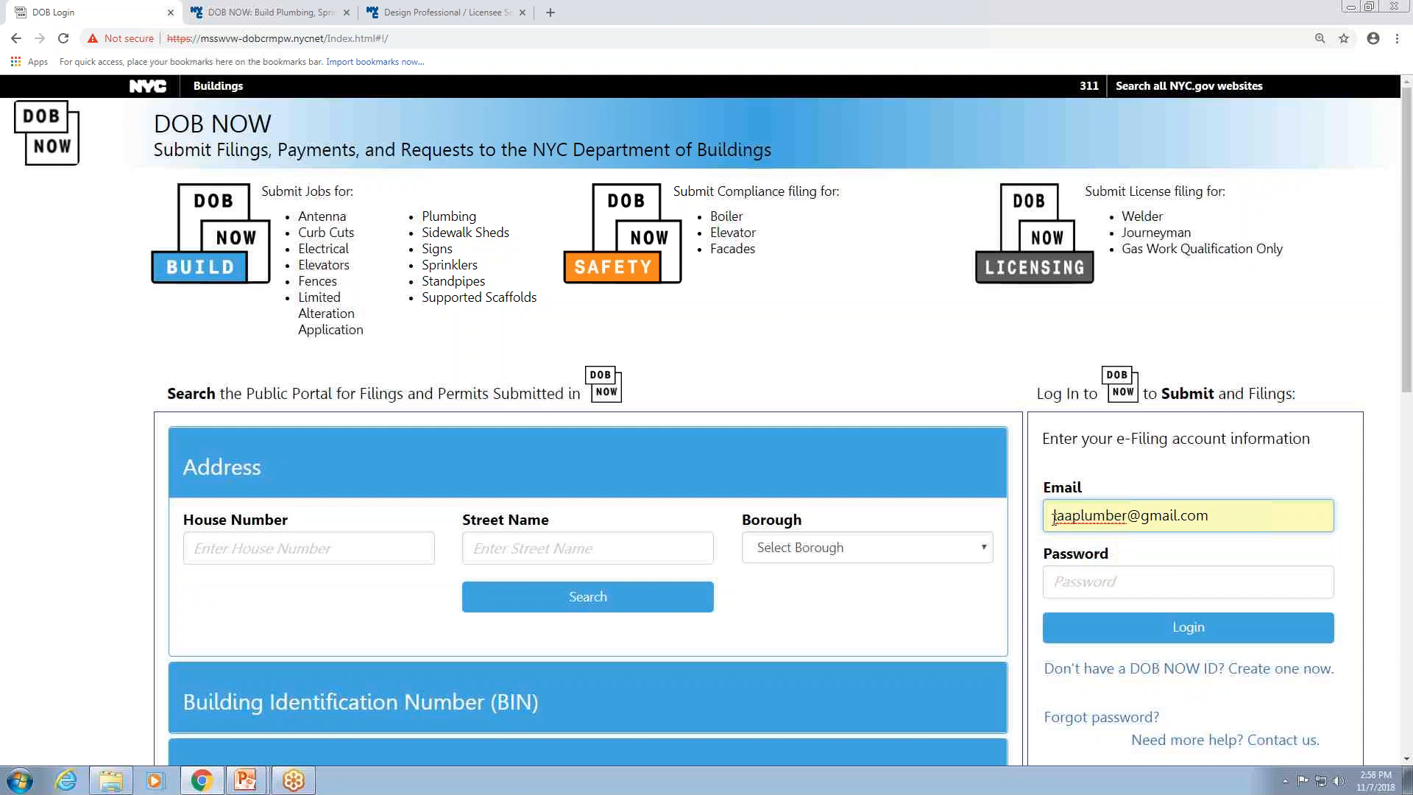
Enter the account password and log in to the e-filing account.
{"action": "left_click", "coordinate": [1091, 583]}
{"action": "type", "text": "••••••"}
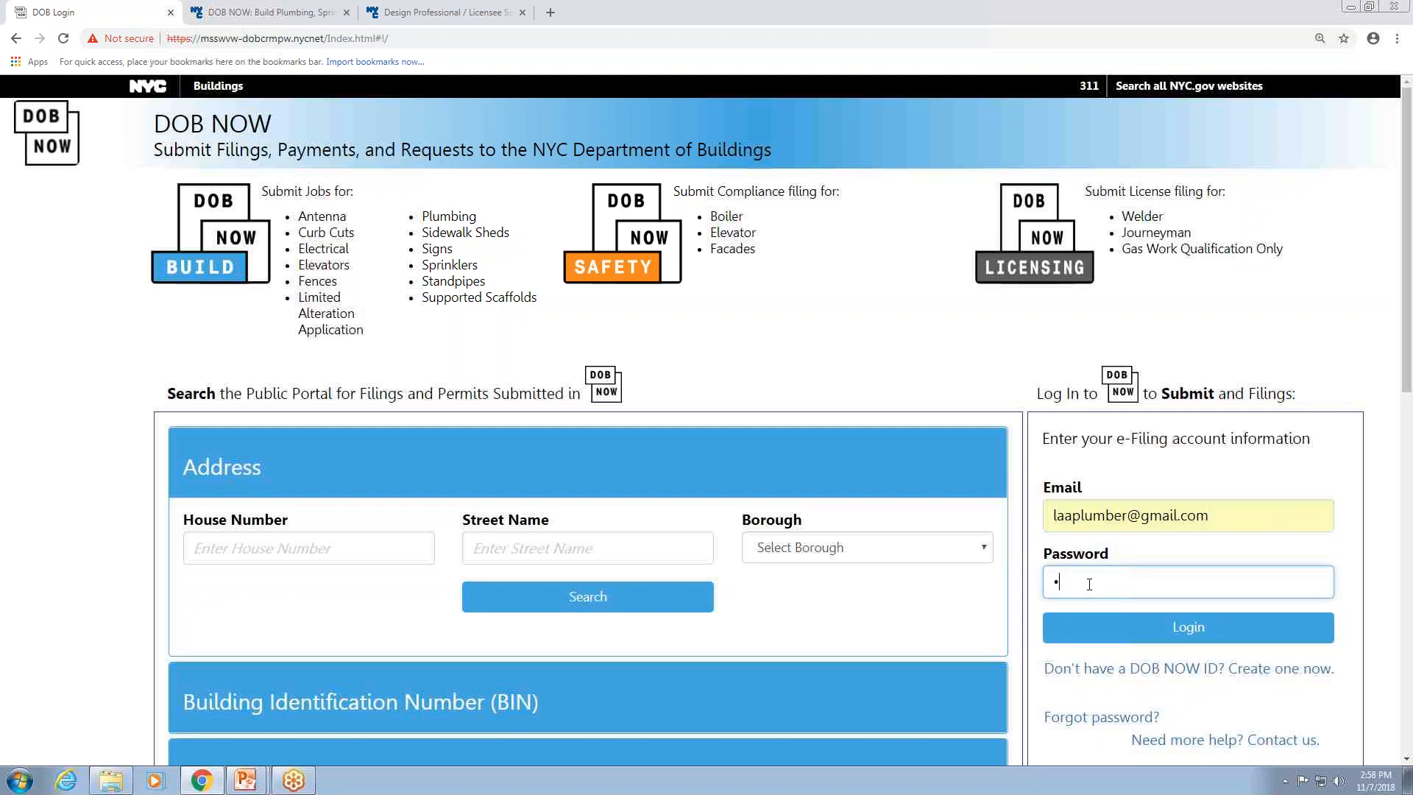
{"action": "type", "text": "•••"}
{"action": "left_click", "coordinate": [1186, 637]}
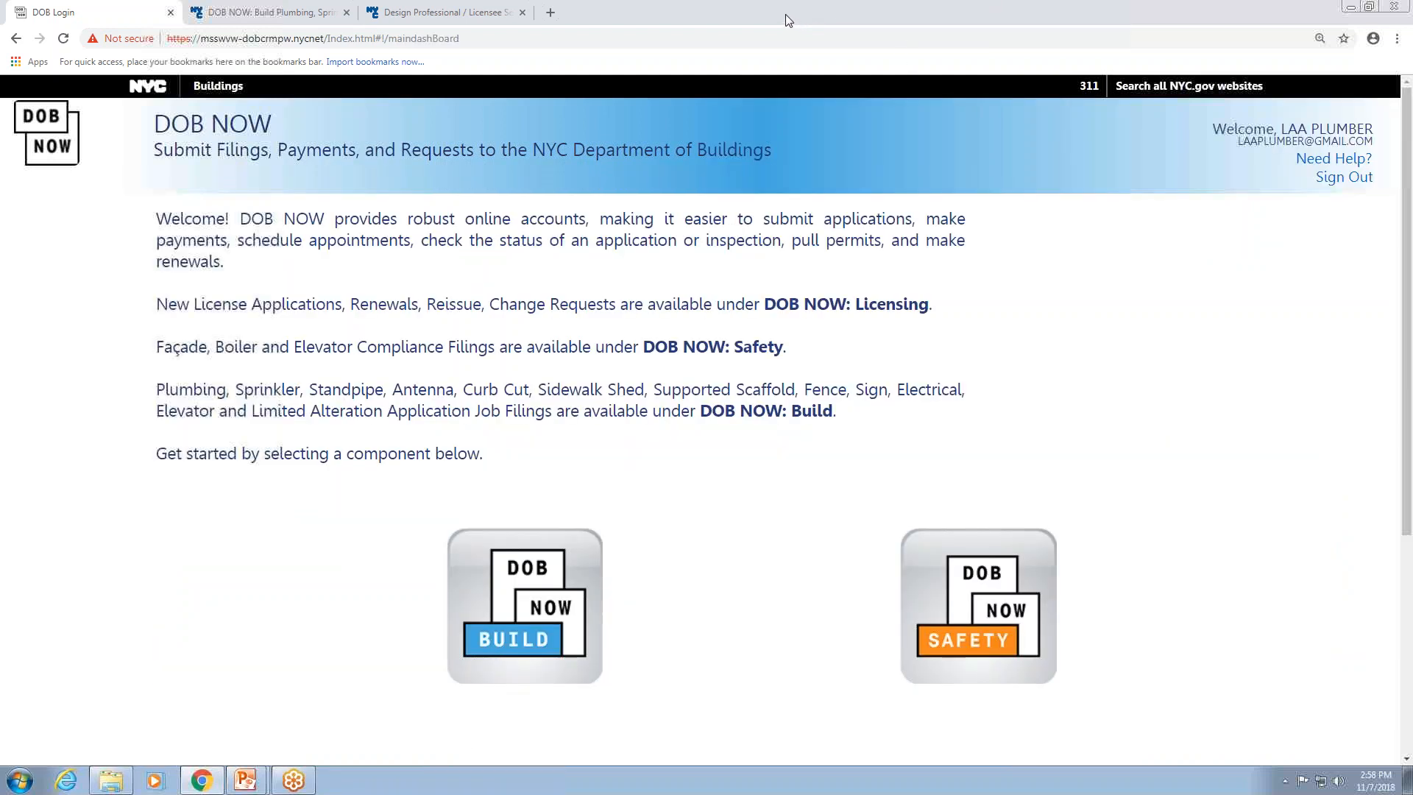
Open DOB NOW: Build and start a new job filing that includes a Limited Alteration Application.
{"action": "left_click", "coordinate": [540, 612]}
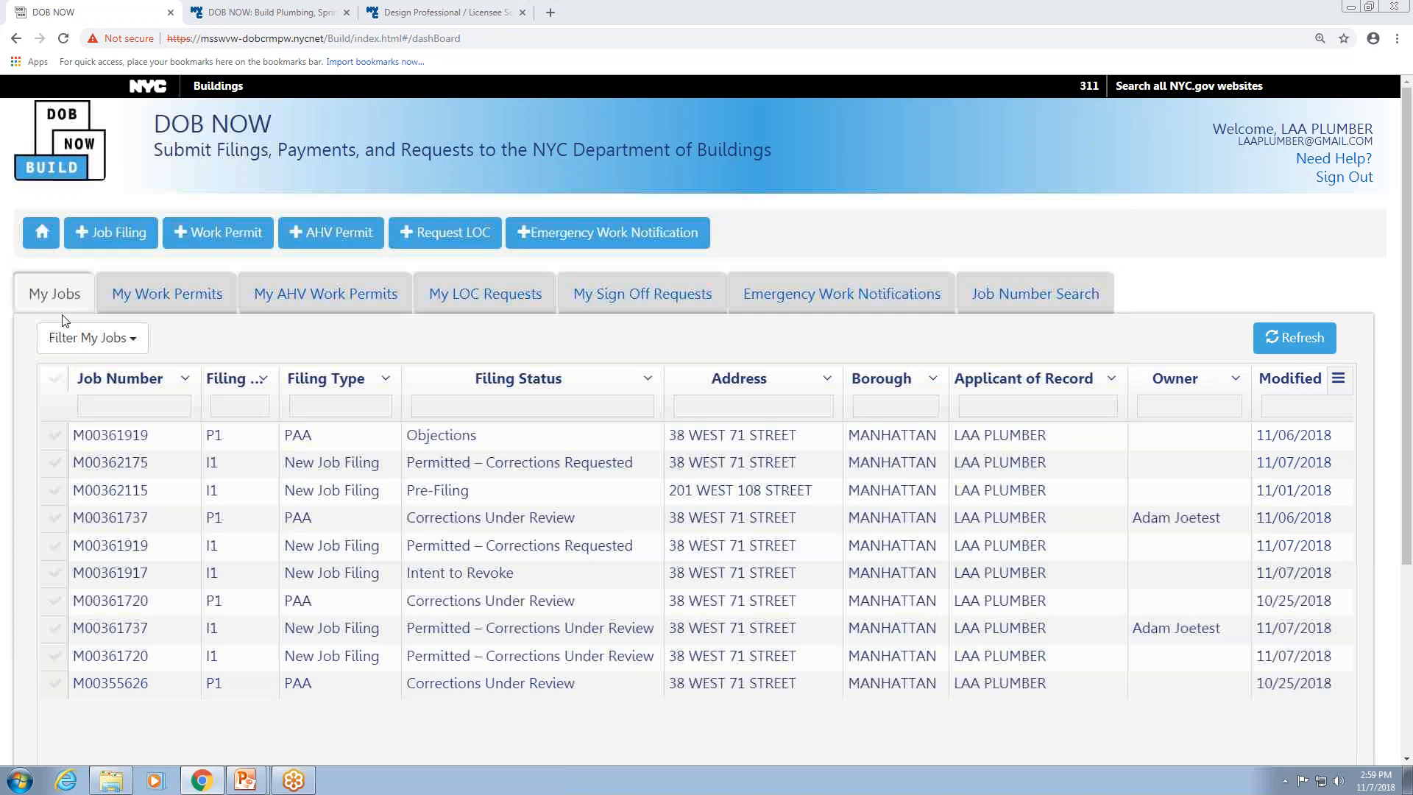
{"action": "left_click", "coordinate": [114, 234]}
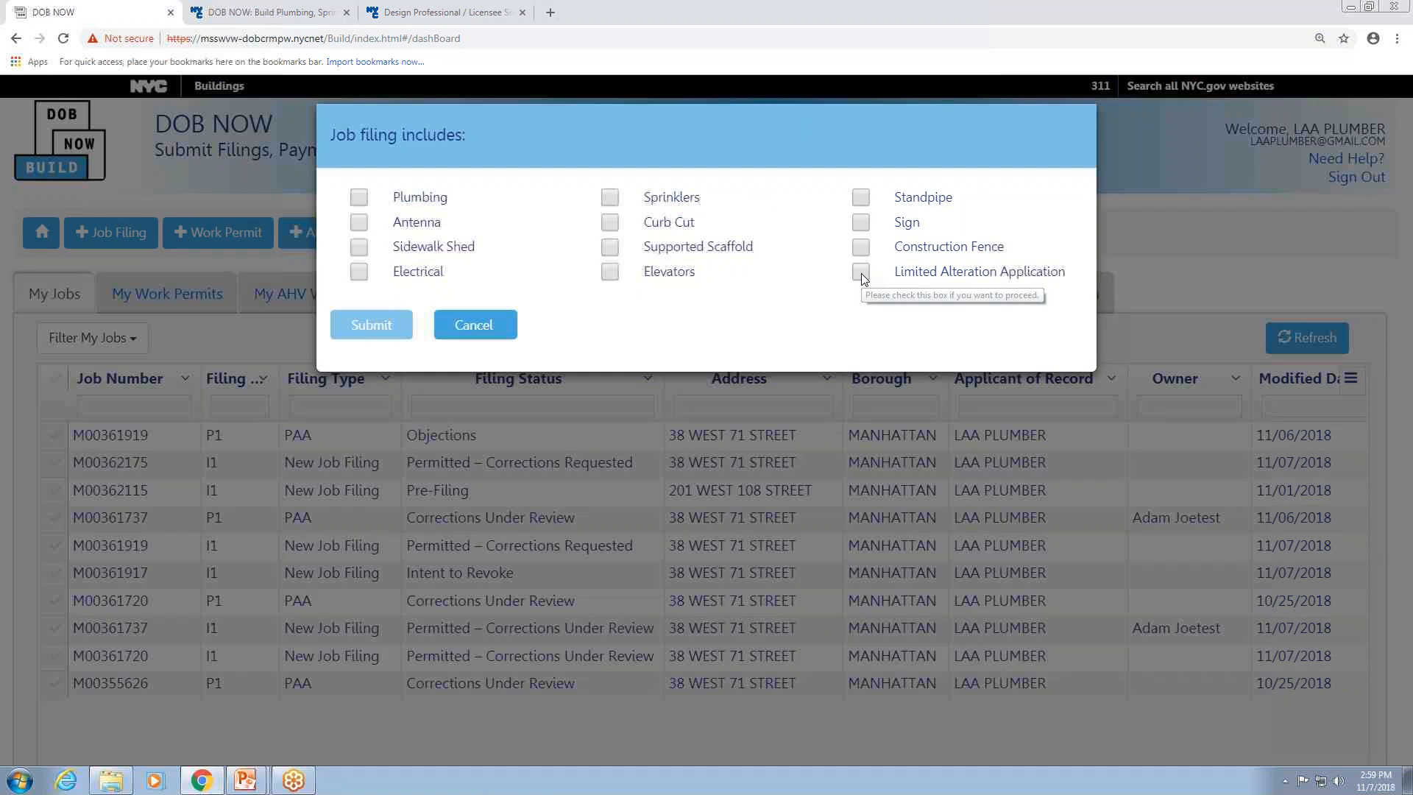
{"action": "left_click", "coordinate": [861, 272]}
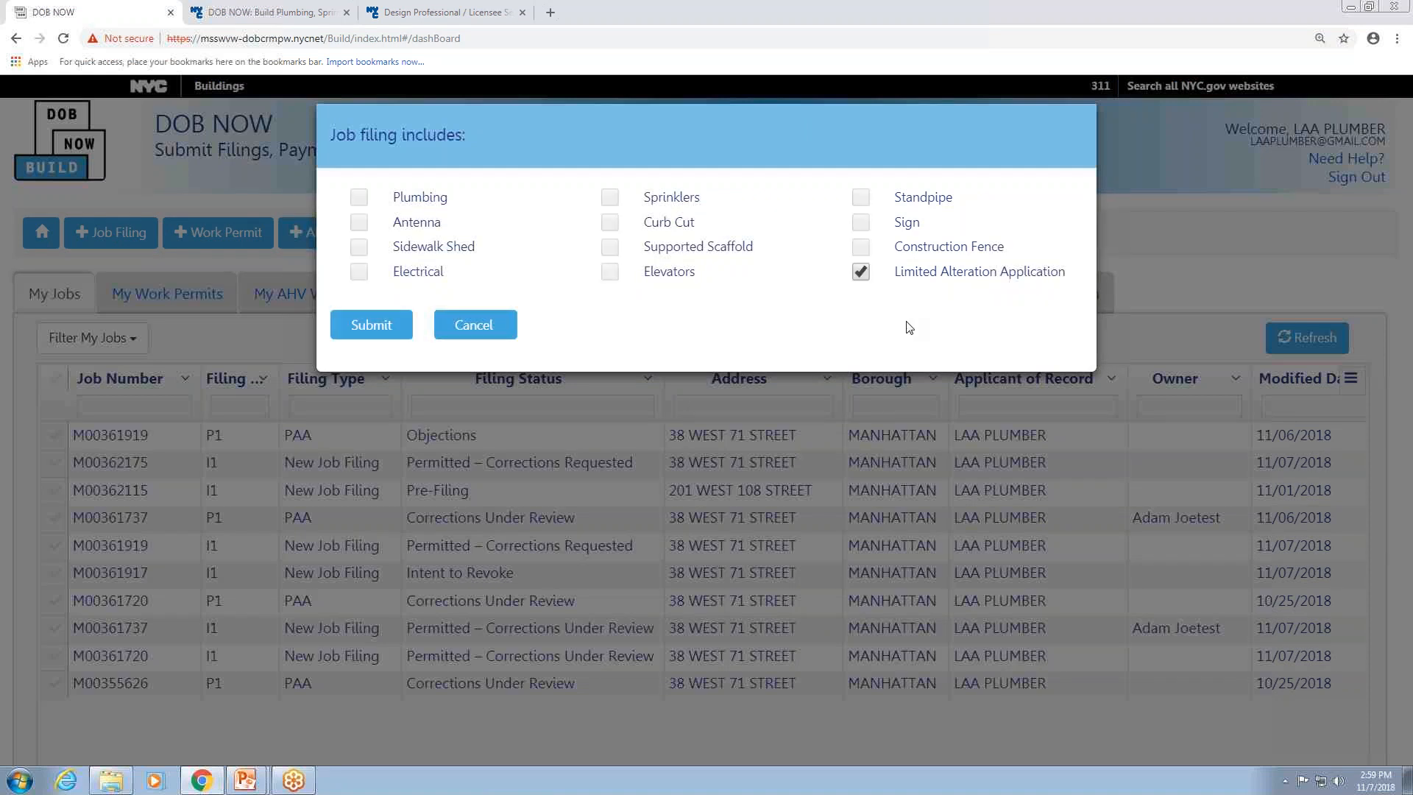
{"action": "left_click", "coordinate": [361, 326]}
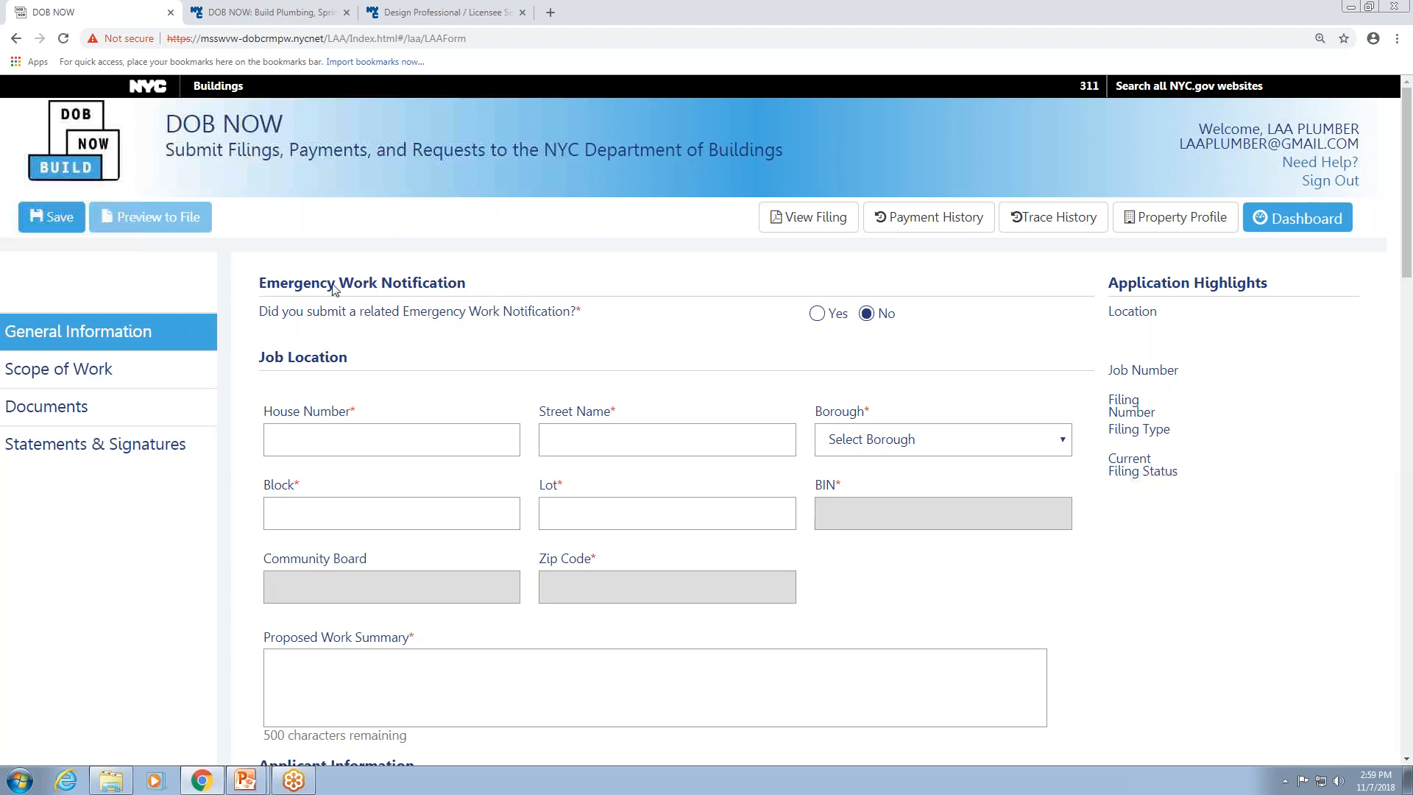
{"action": "left_click", "coordinate": [817, 314]}
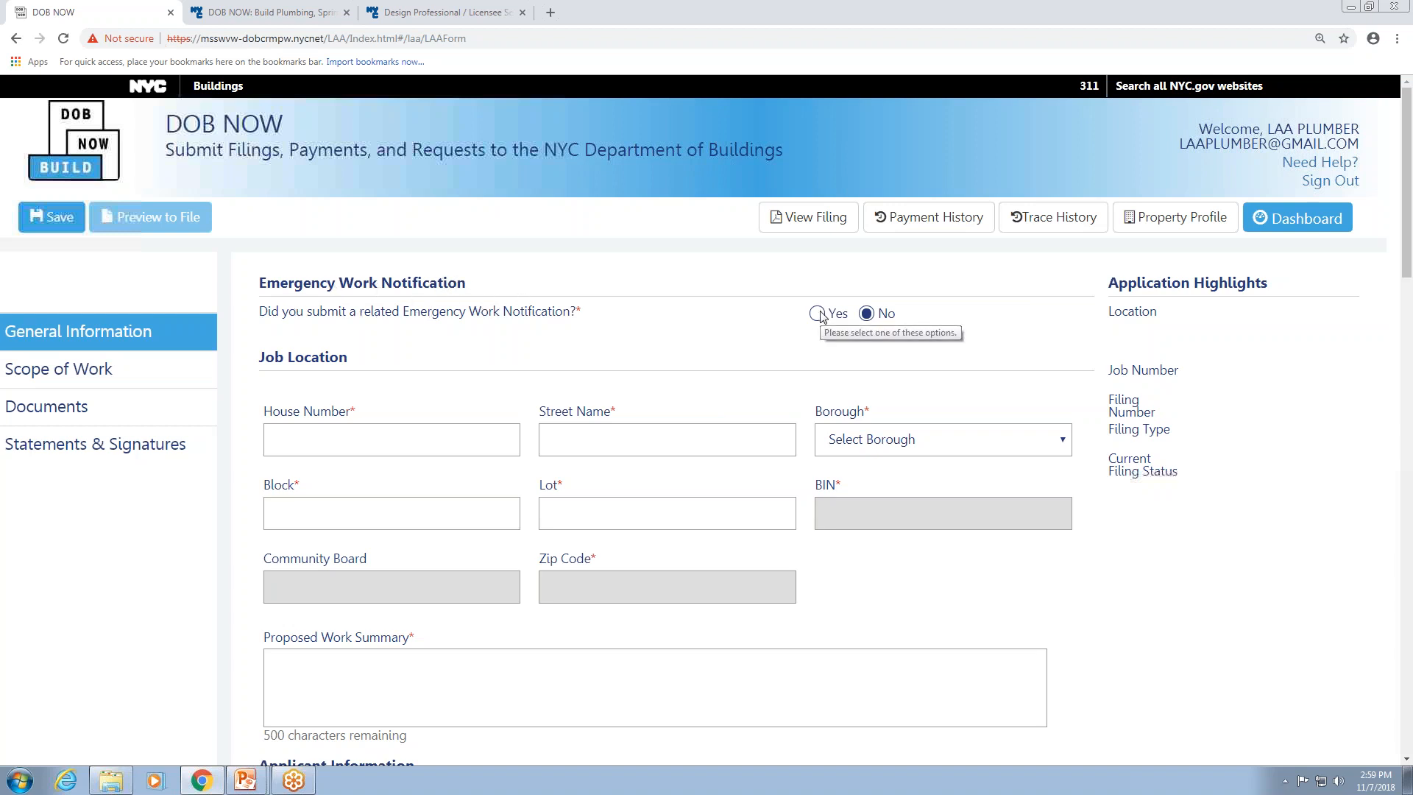
{"action": "left_click", "coordinate": [390, 395]}
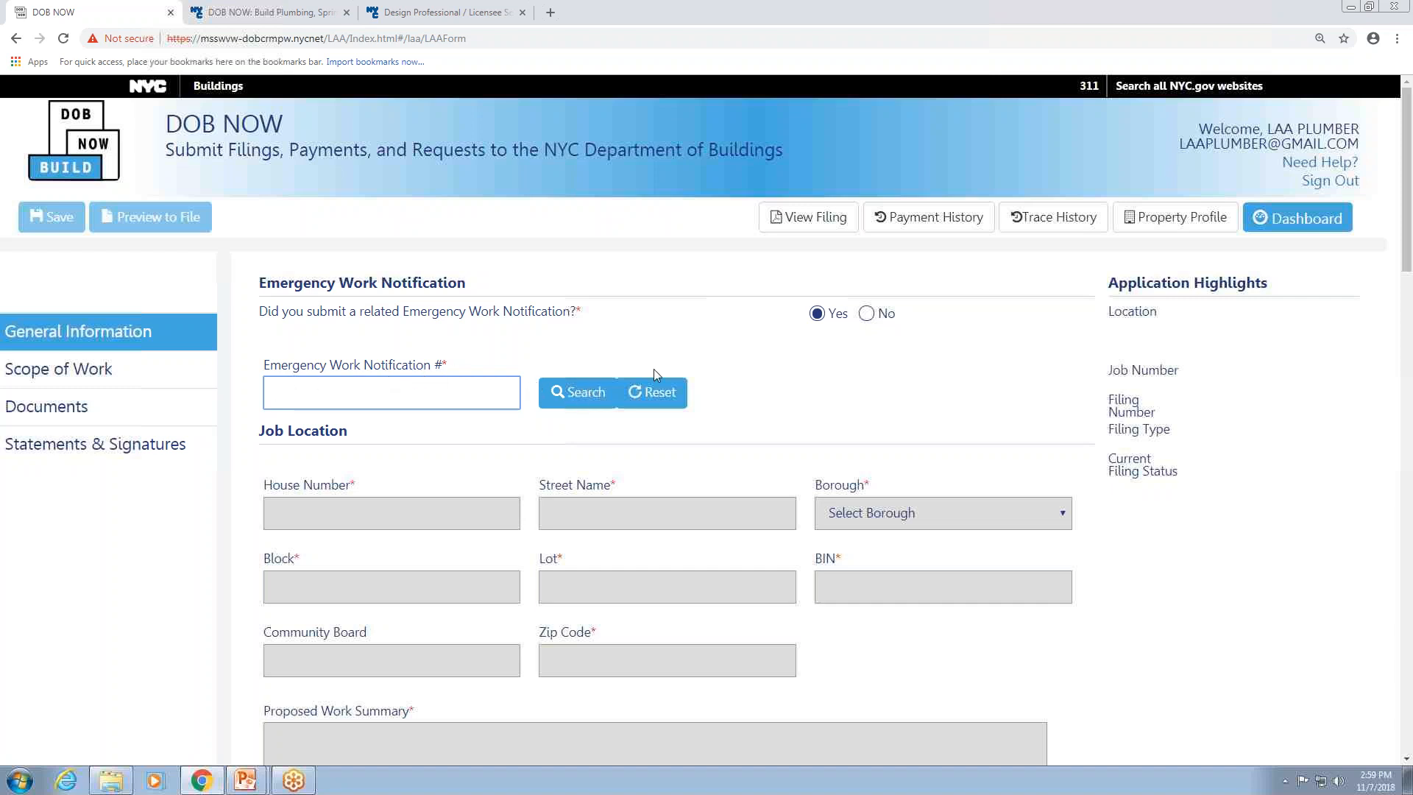
{"action": "scroll", "coordinate": [626, 364], "scroll_direction": "down", "scroll_amount": 3}
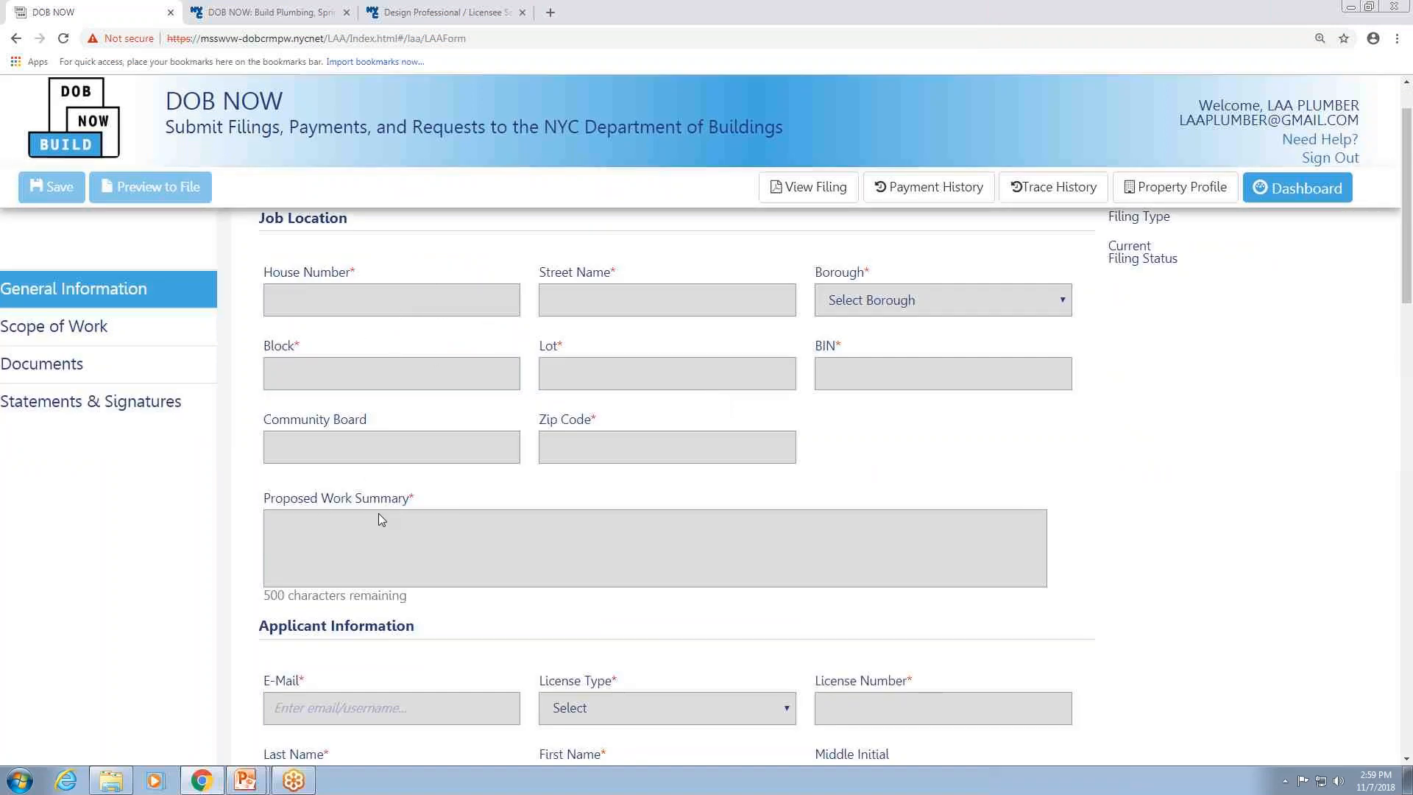
{"action": "scroll", "coordinate": [351, 518], "scroll_direction": "down", "scroll_amount": 5}
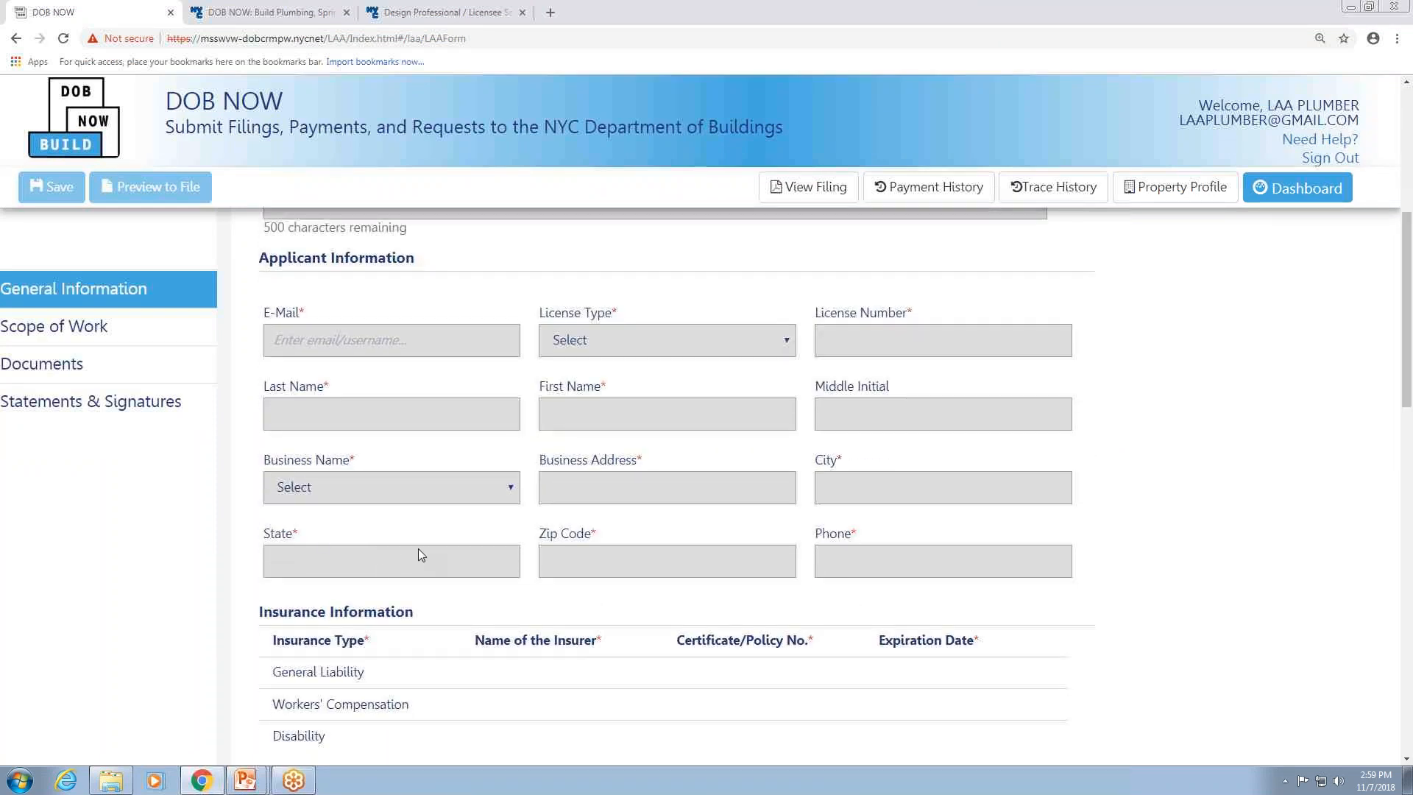
{"action": "scroll", "coordinate": [418, 550], "scroll_direction": "down", "scroll_amount": 1}
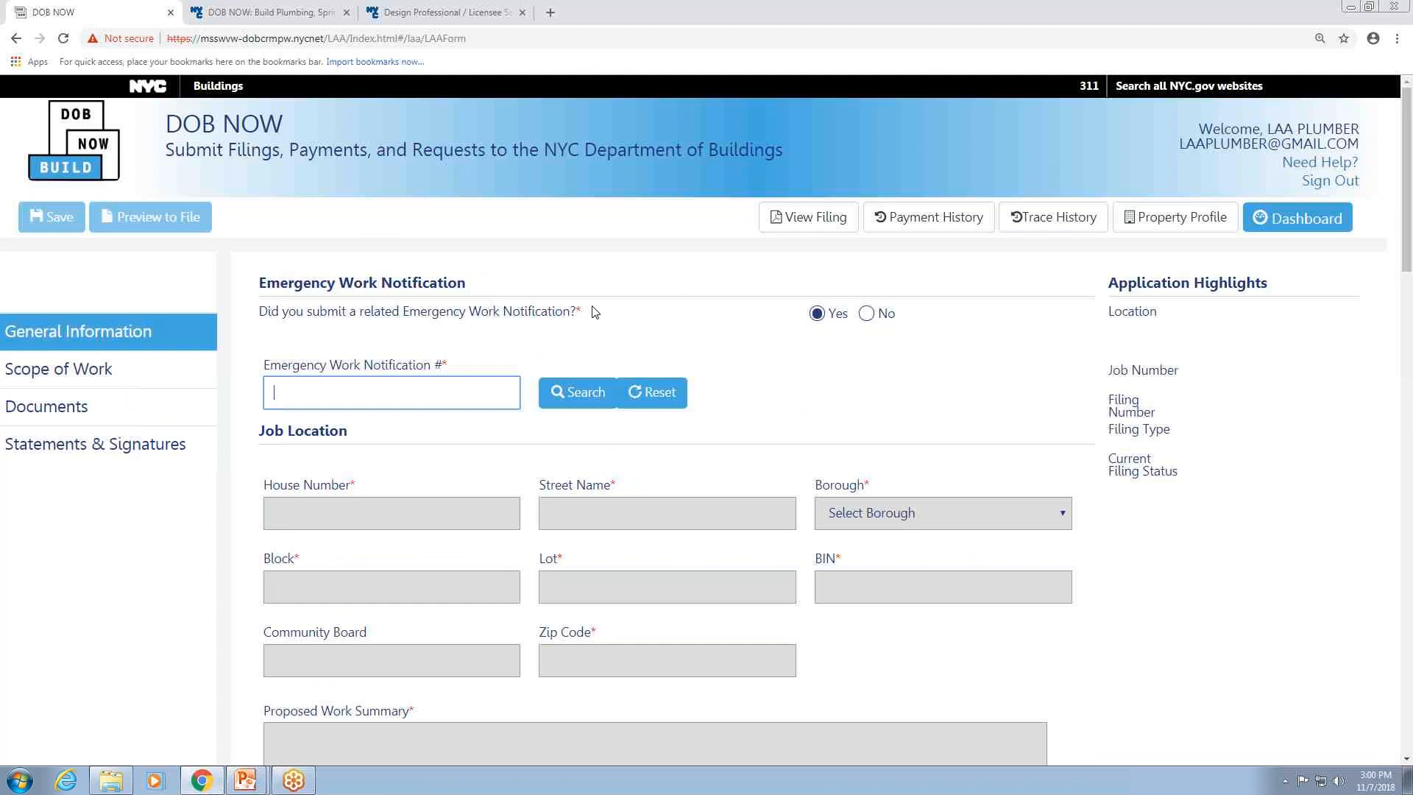
{"action": "left_click", "coordinate": [866, 315]}
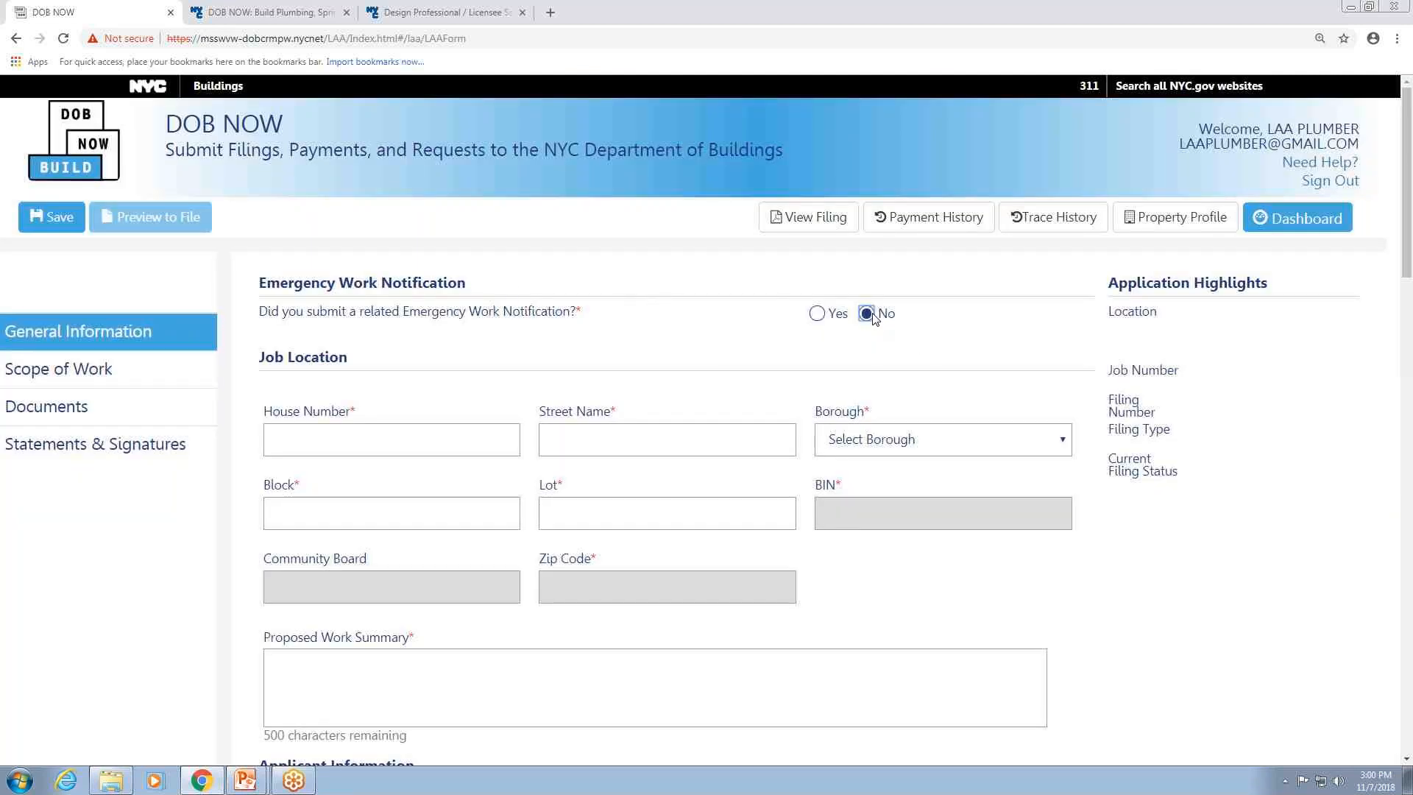
{"action": "left_click", "coordinate": [306, 432]}
{"action": "key", "text": "Tab"}
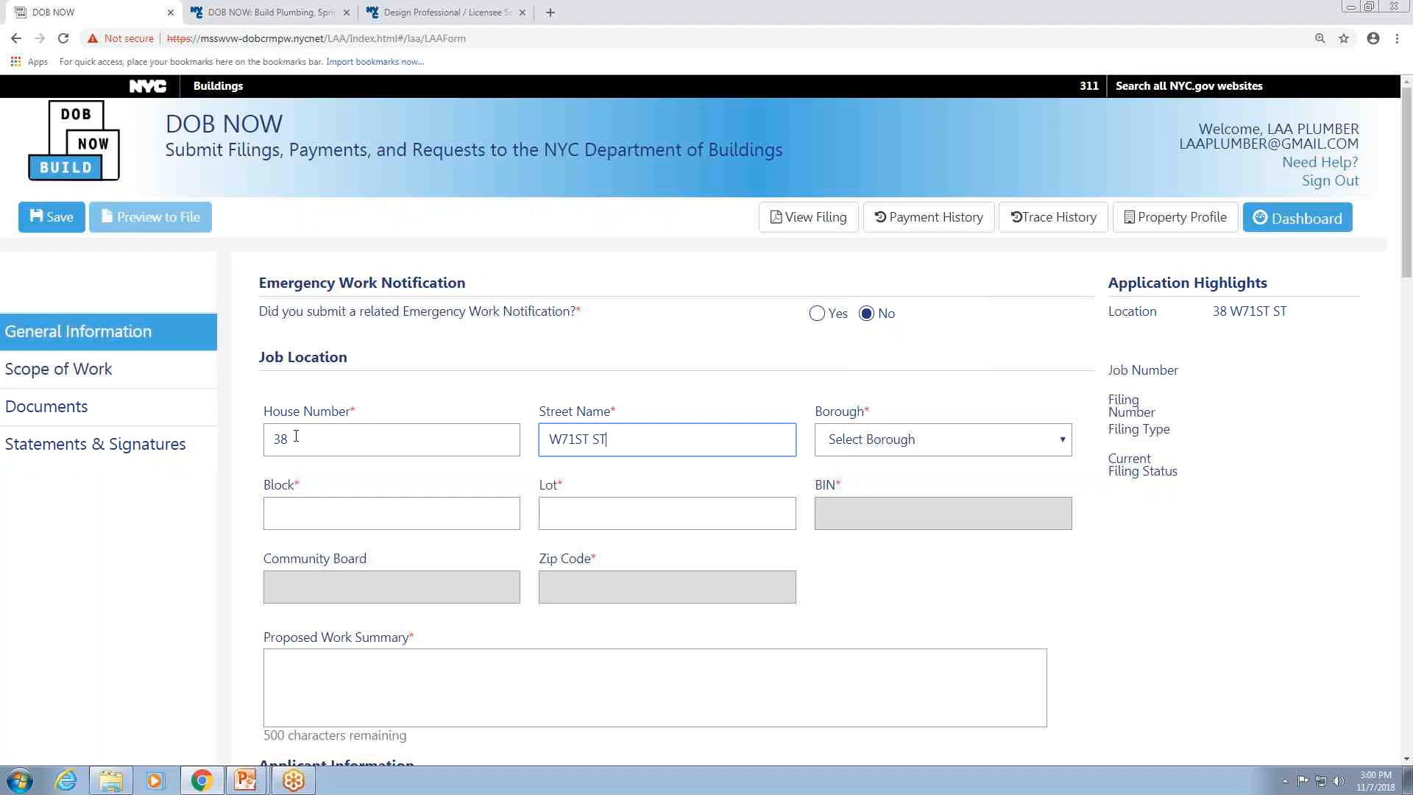
{"action": "key", "text": "Tab"}
{"action": "key", "text": "m"}
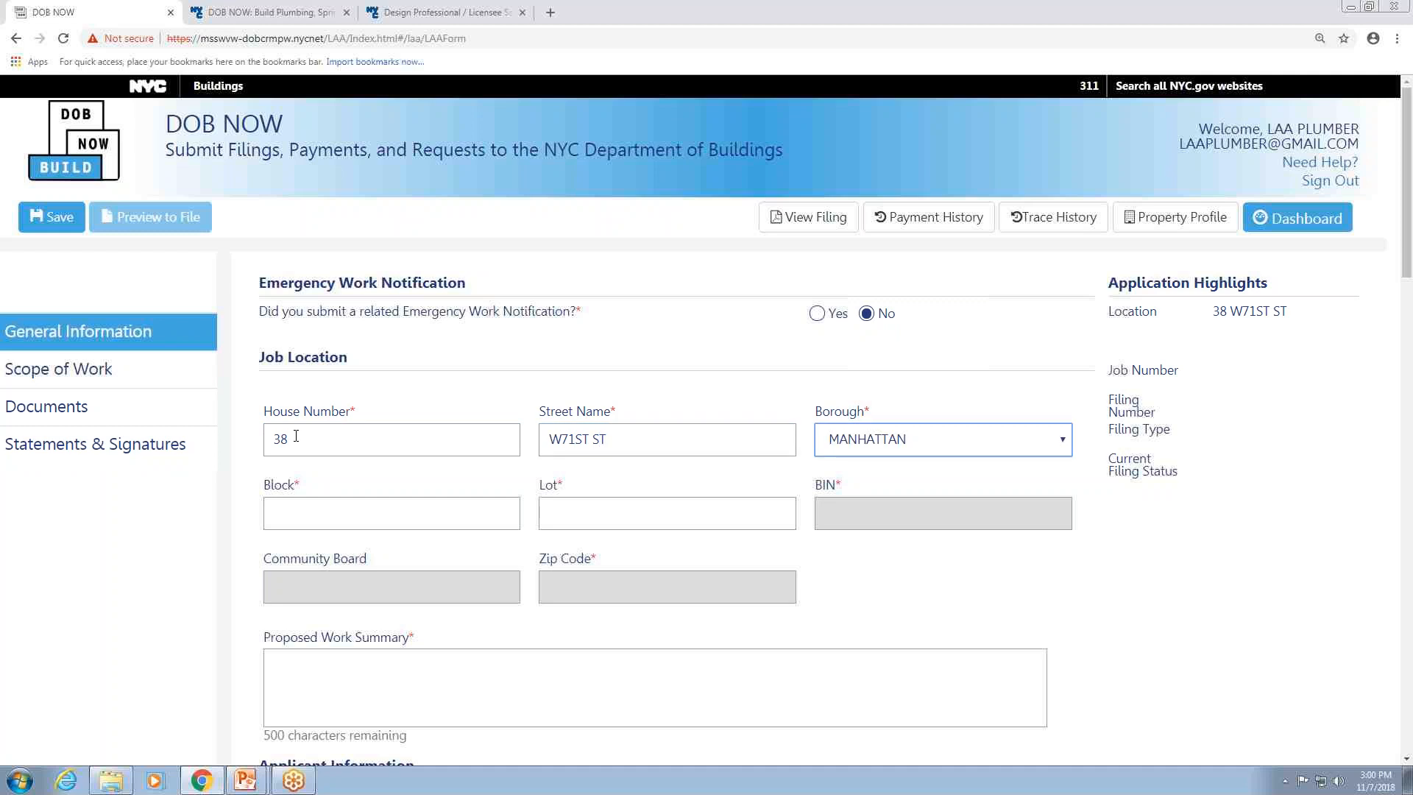
Enter block 1123 and lot 150 for the job location.
{"action": "left_click", "coordinate": [329, 514]}
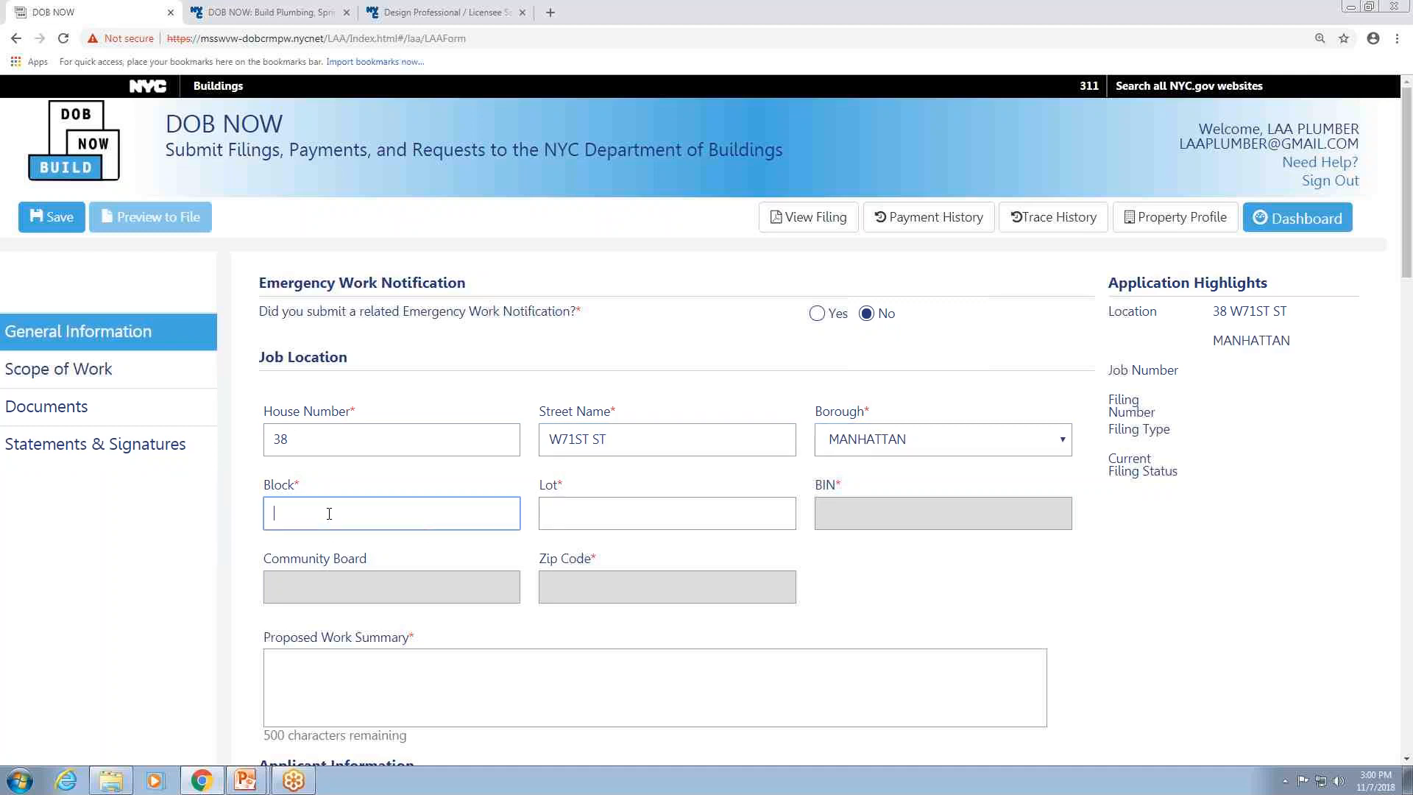
{"action": "type", "text": "123"}
{"action": "left_click", "coordinate": [557, 514]}
{"action": "type", "text": "150"}
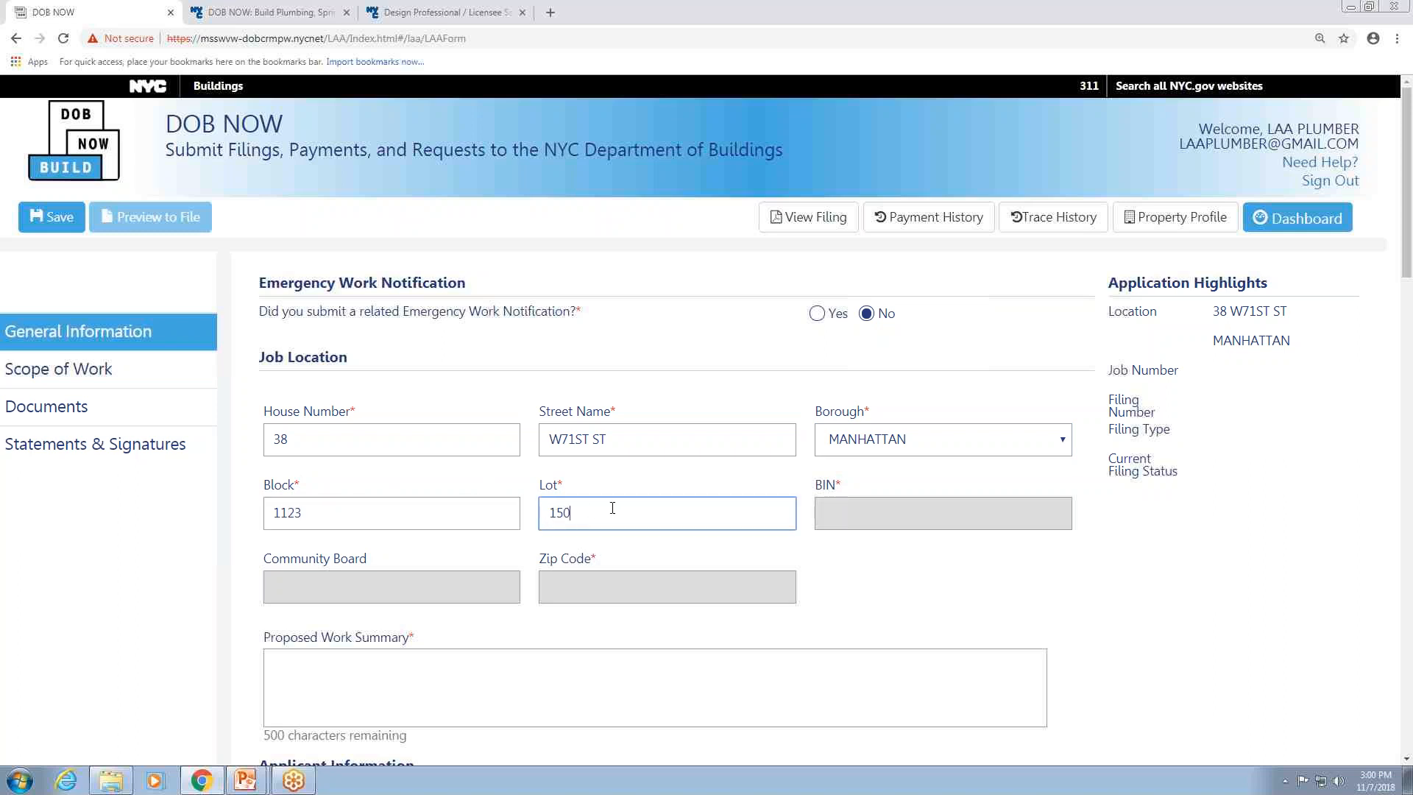
Write the proposed work summary as "Training video on LAA filings".
{"action": "left_click", "coordinate": [524, 660]}
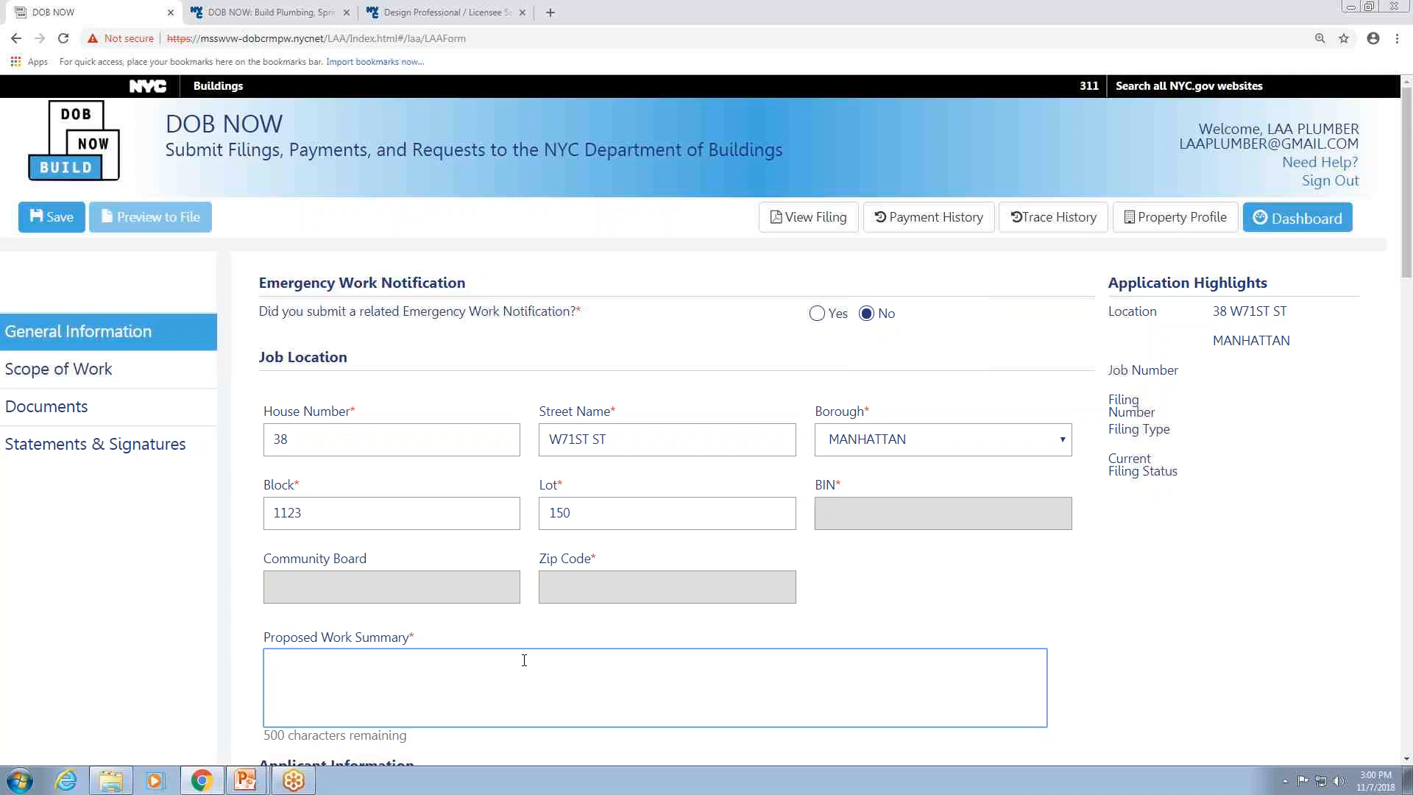
{"action": "type", "text": "Training video on LAA filings"}
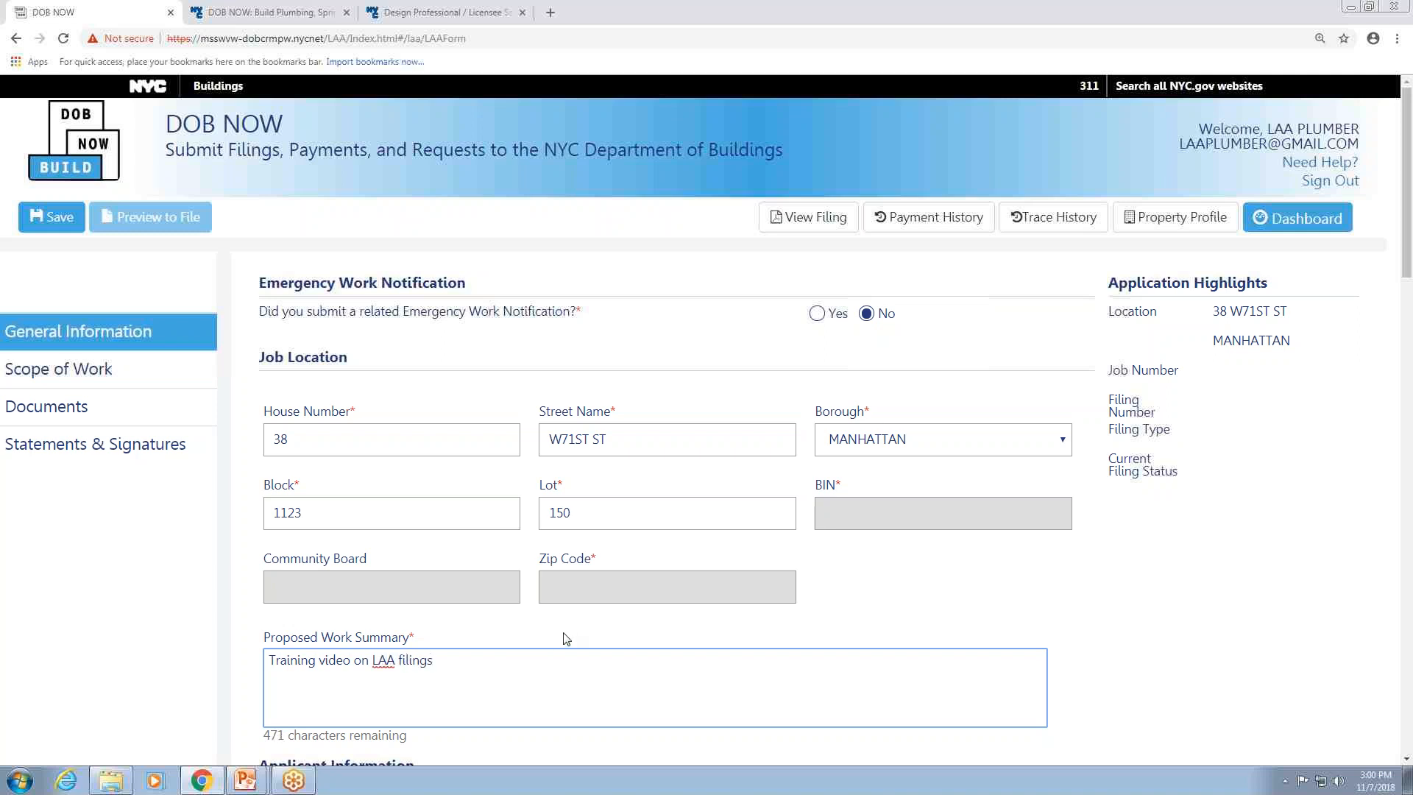
Fill in the applicant's e-mail and pick the matching account suggestion.
{"action": "scroll", "coordinate": [515, 618], "scroll_direction": "down", "scroll_amount": 8}
{"action": "left_click", "coordinate": [386, 265]}
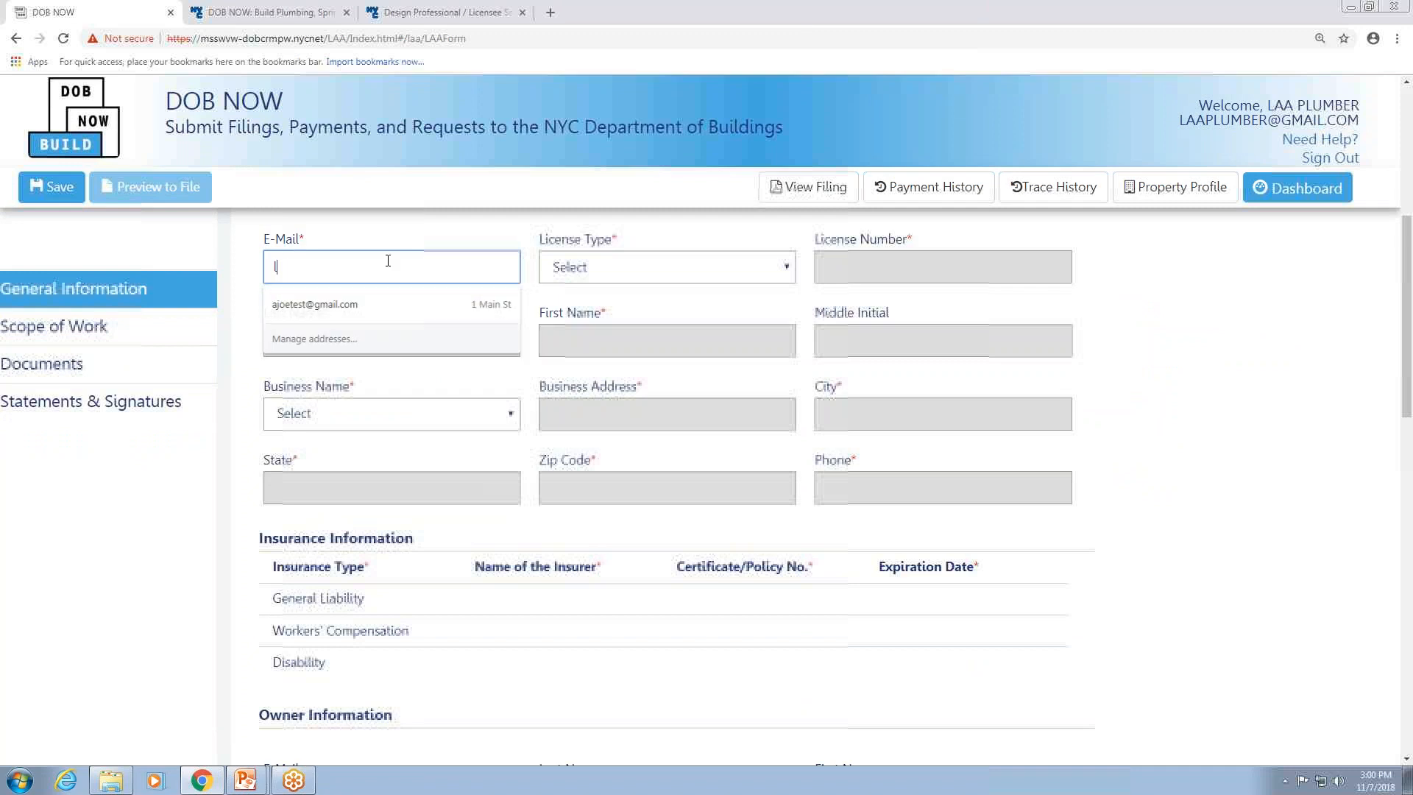
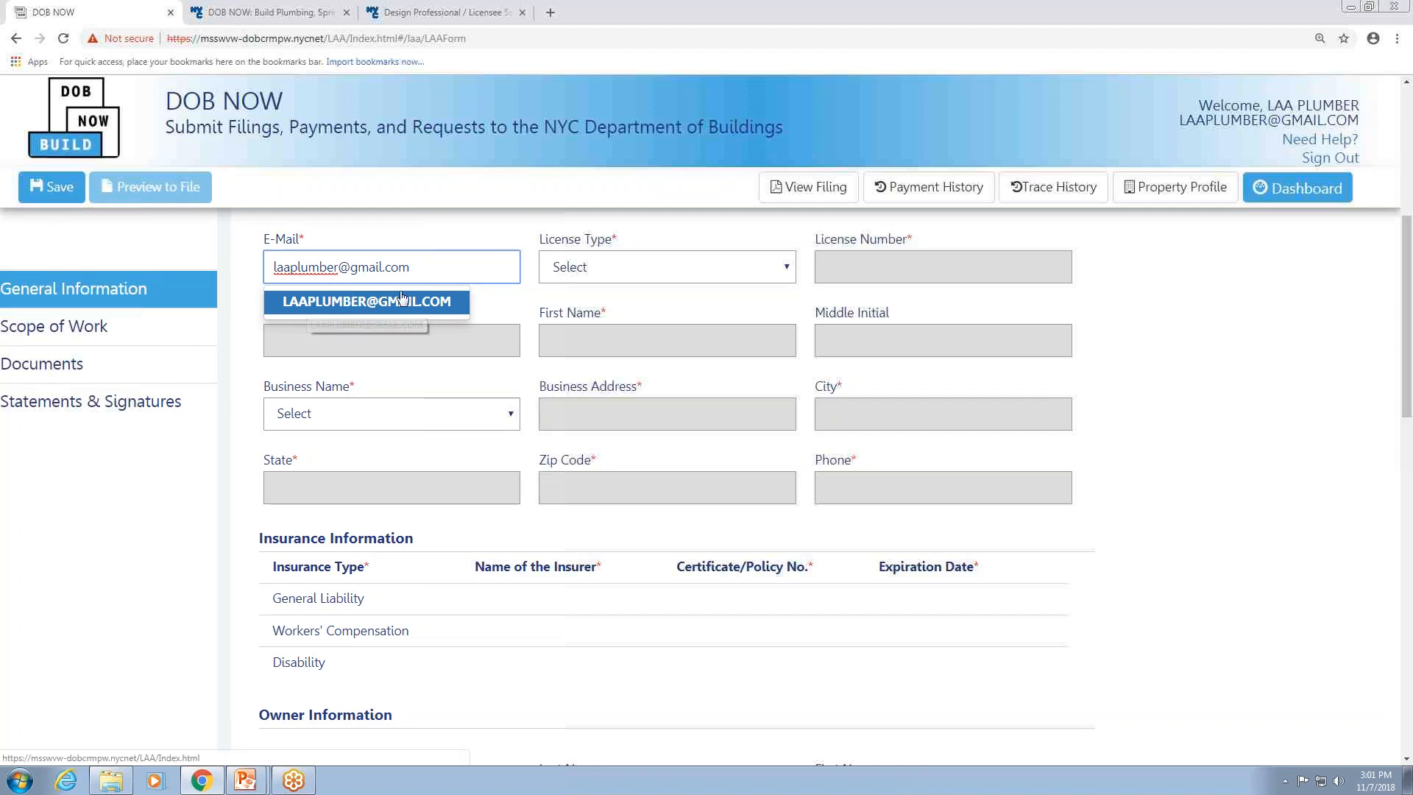
{"action": "left_click", "coordinate": [430, 303]}
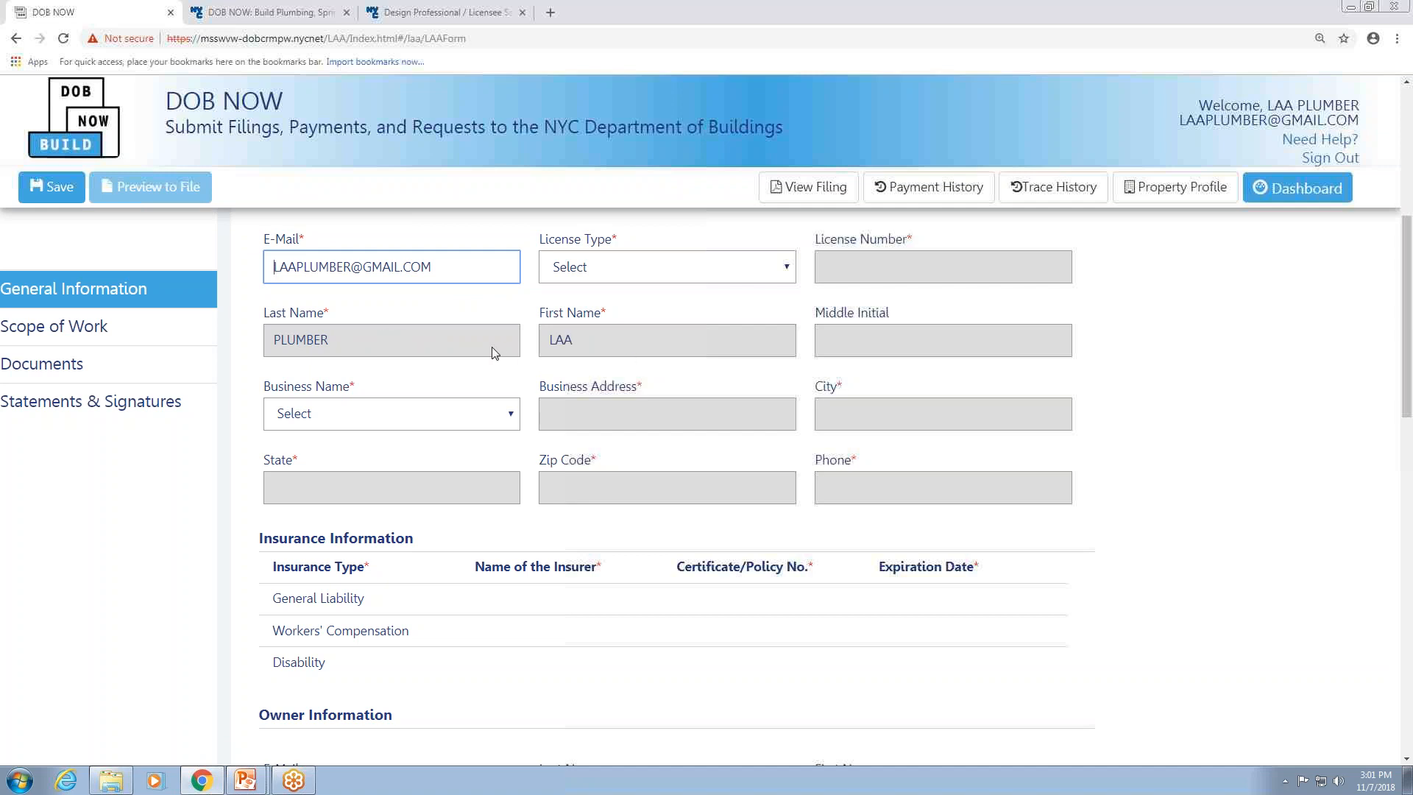
Set the applicant's license type to Master Plumber and business name to PREMIER PLBG & HTG CORP.
{"action": "left_click", "coordinate": [787, 269]}
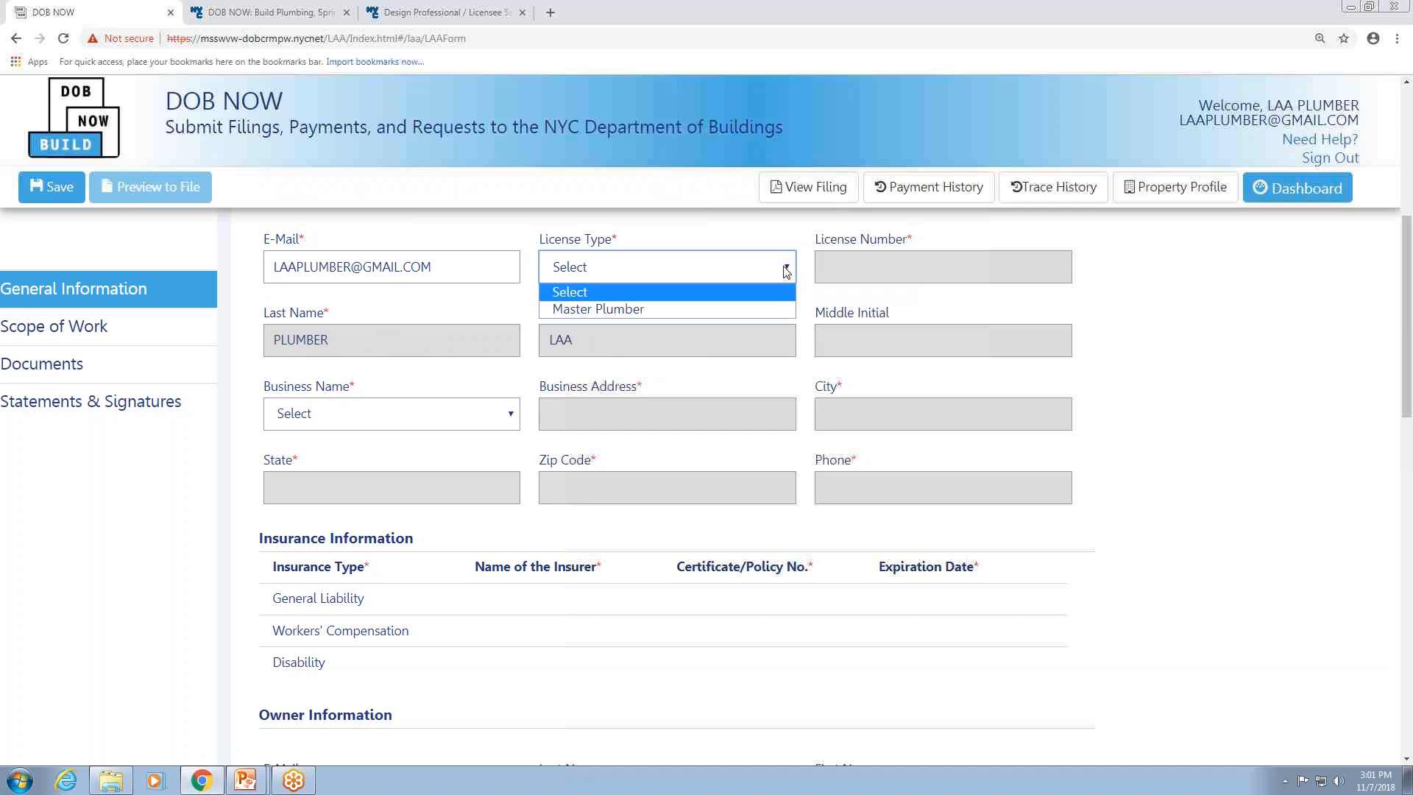
{"action": "left_click", "coordinate": [627, 310]}
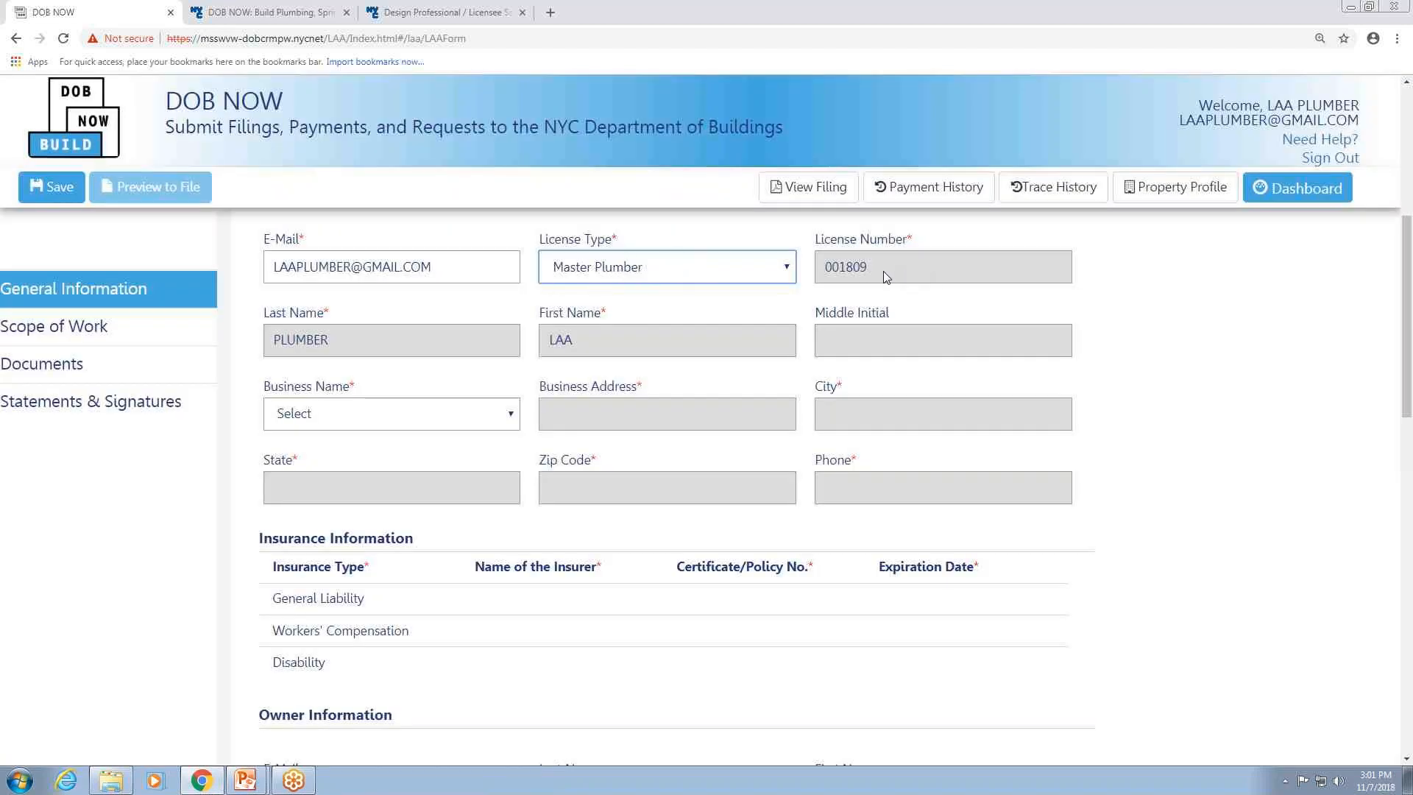
{"action": "left_click", "coordinate": [511, 415]}
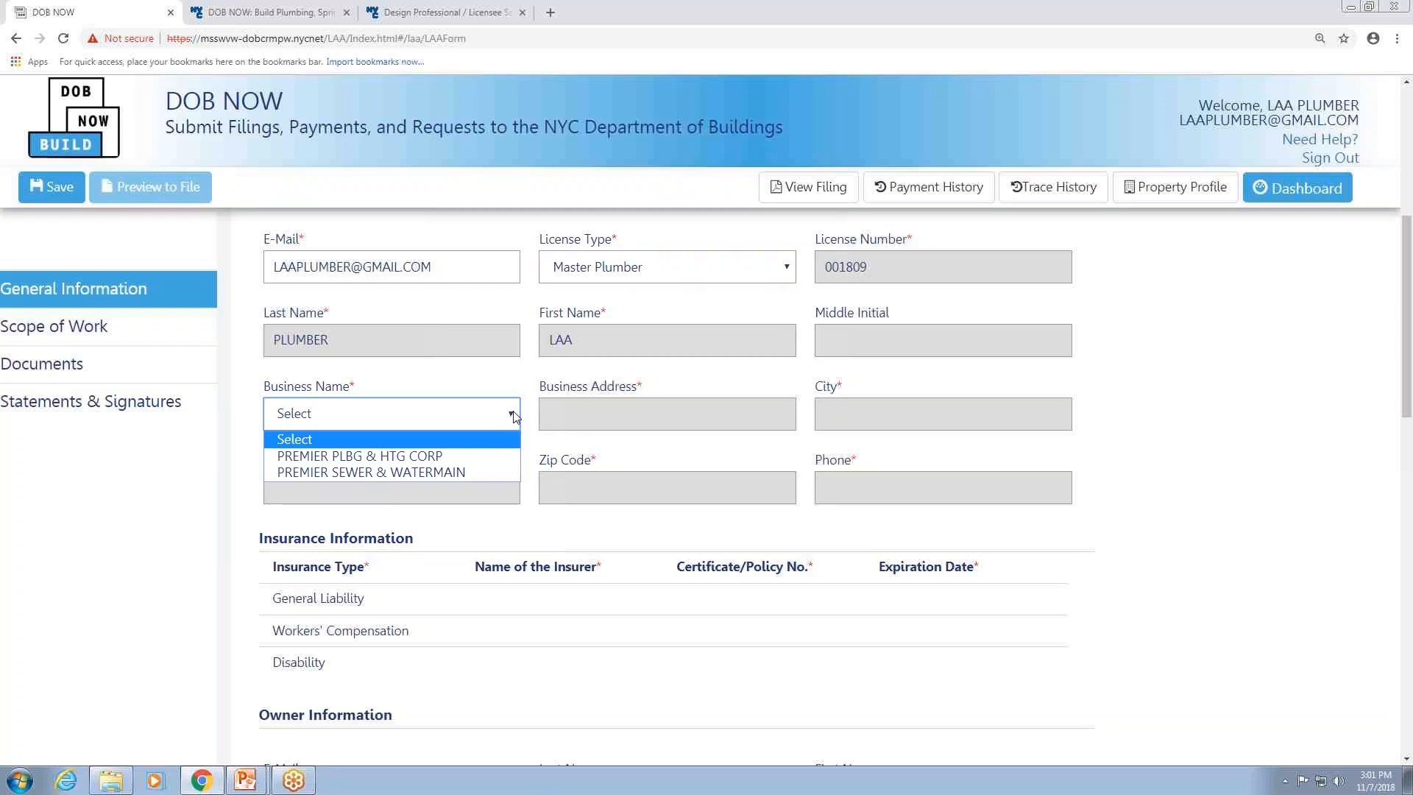
{"action": "left_click", "coordinate": [421, 457]}
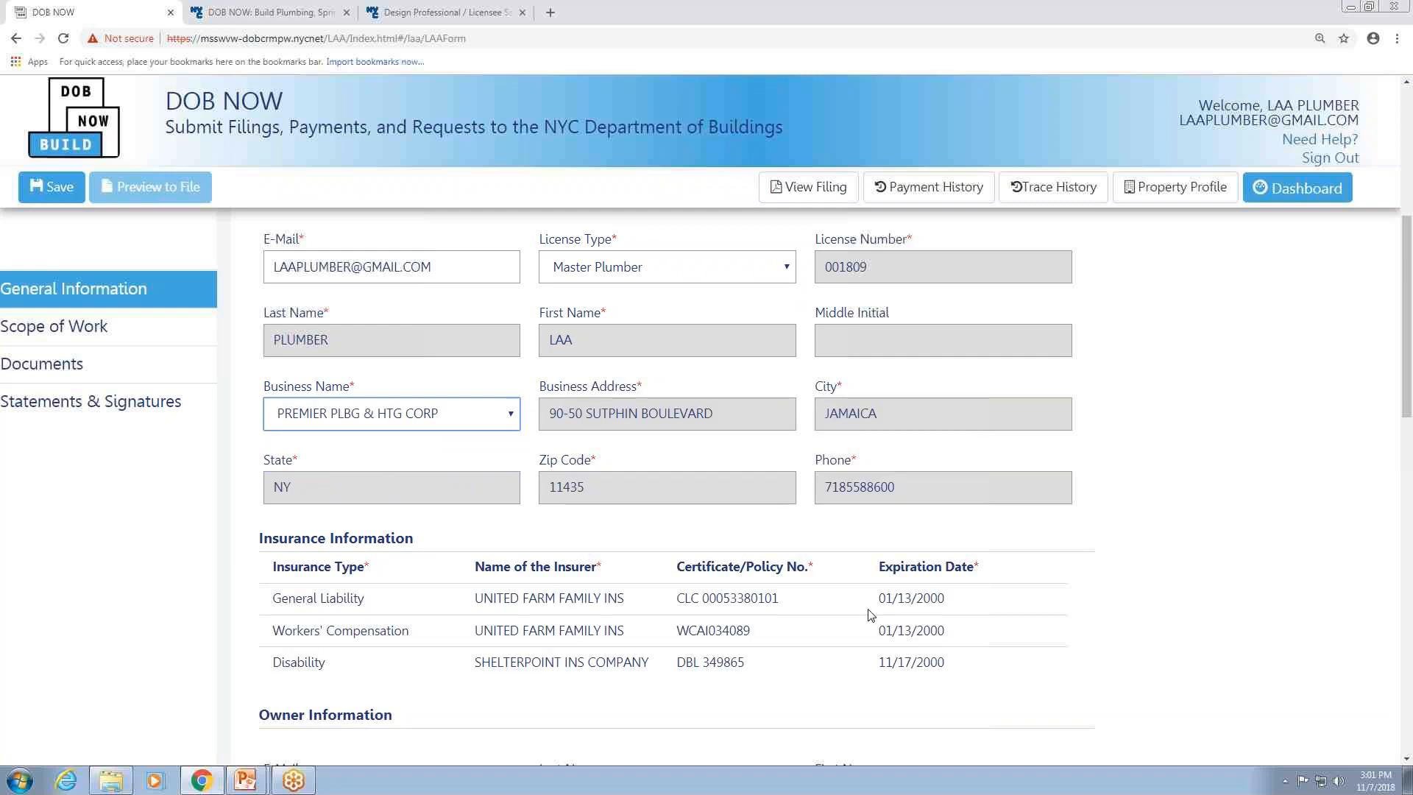
Try to save the job filing, confirming the entered address, and dismiss the notification.
{"action": "scroll", "coordinate": [864, 624], "scroll_direction": "down", "scroll_amount": 1}
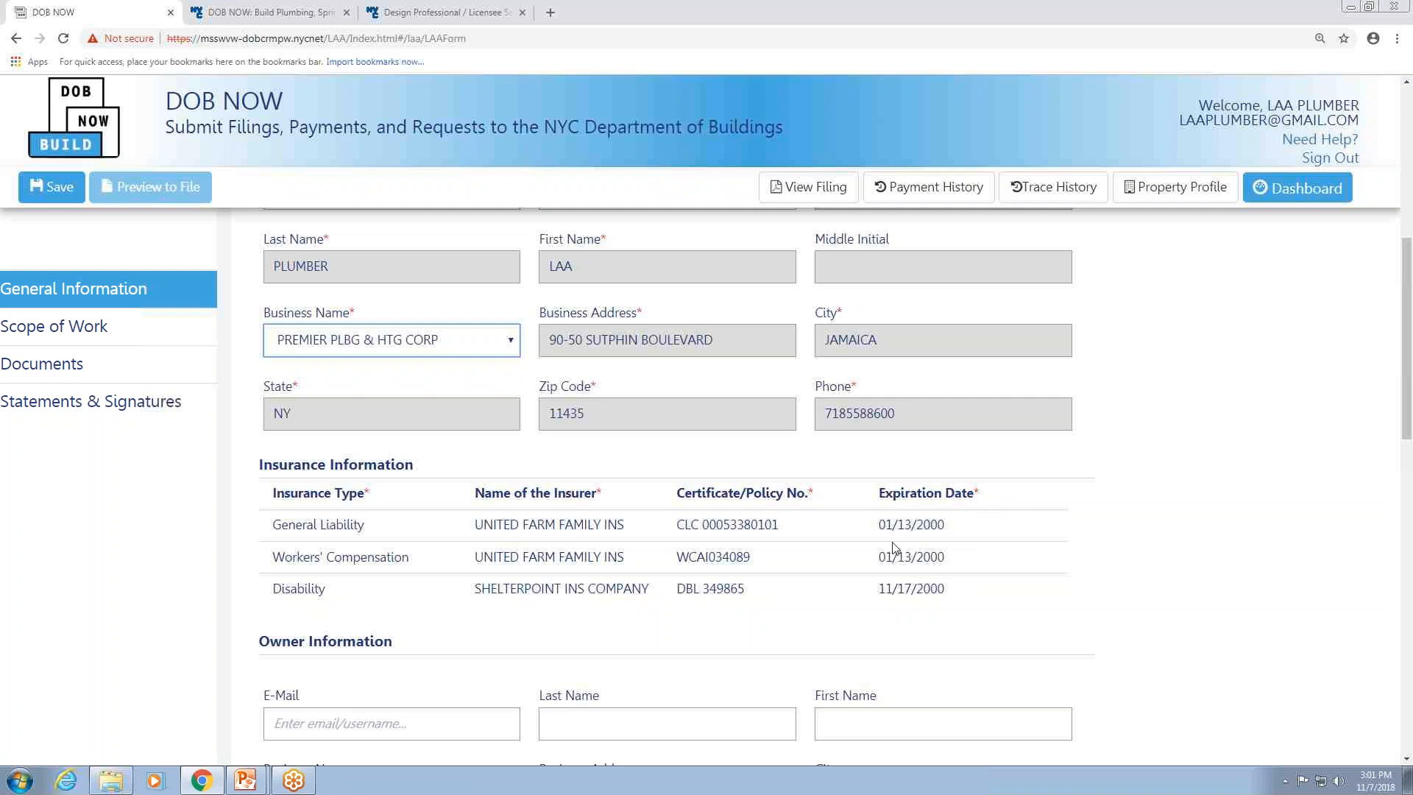
{"action": "scroll", "coordinate": [565, 469], "scroll_direction": "up", "scroll_amount": 1}
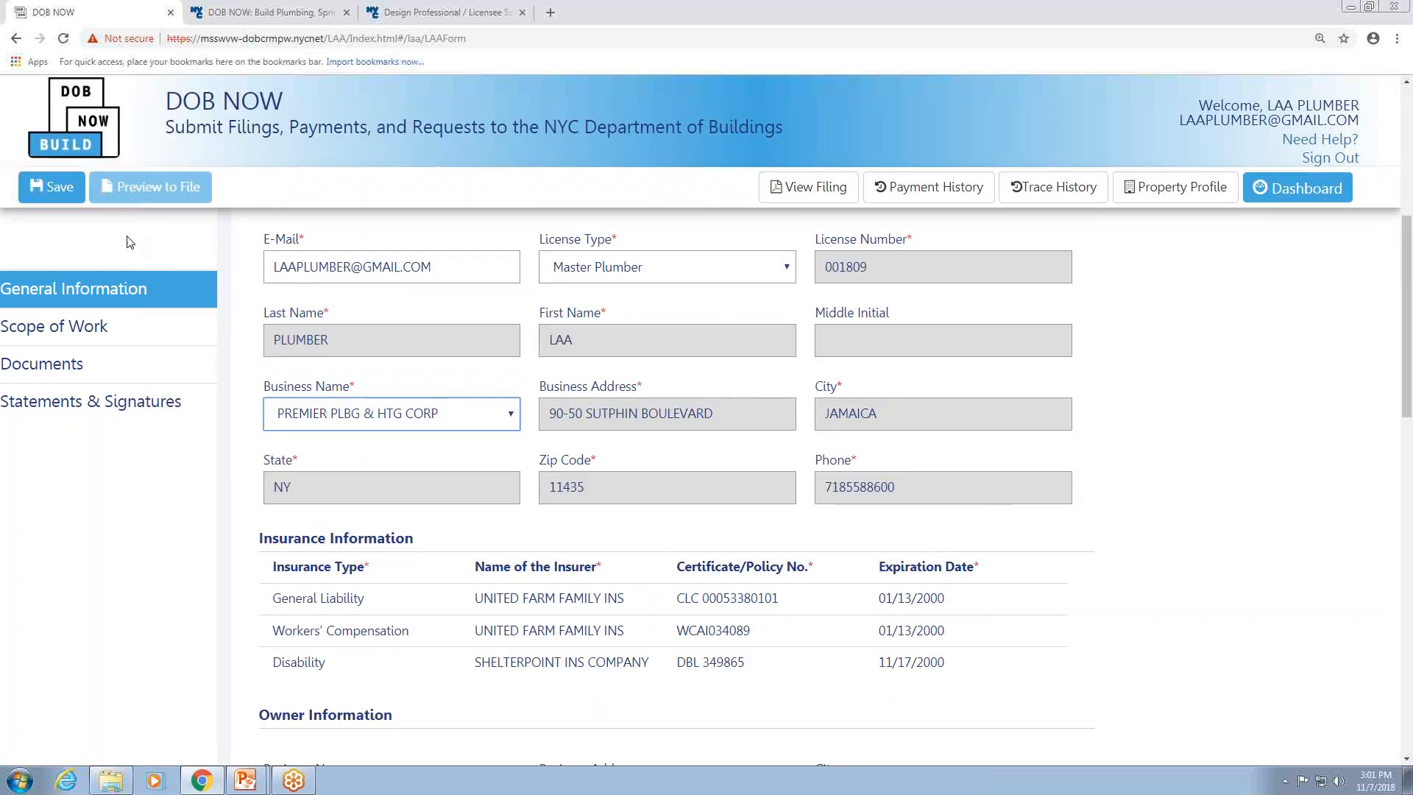
{"action": "left_click", "coordinate": [47, 188]}
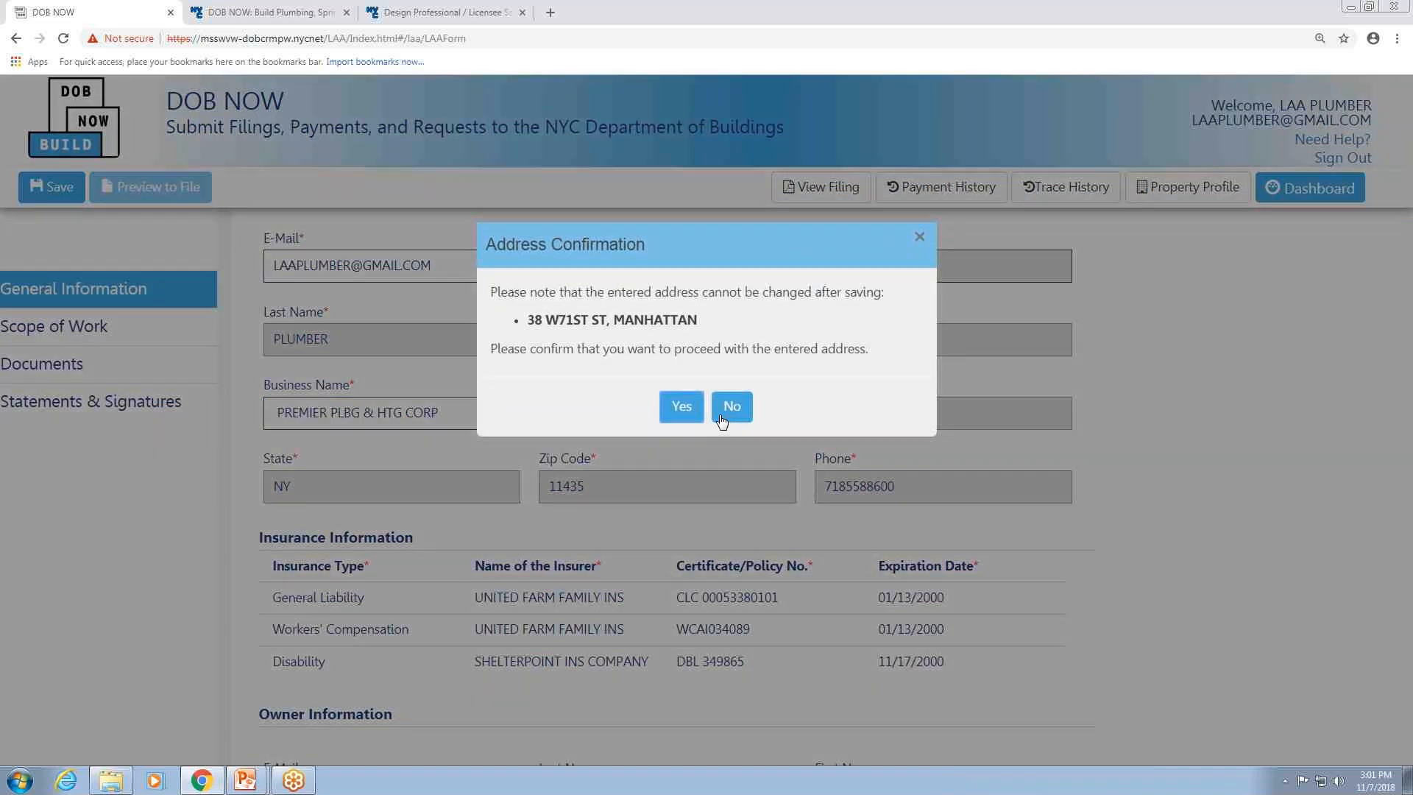
{"action": "left_click", "coordinate": [687, 404]}
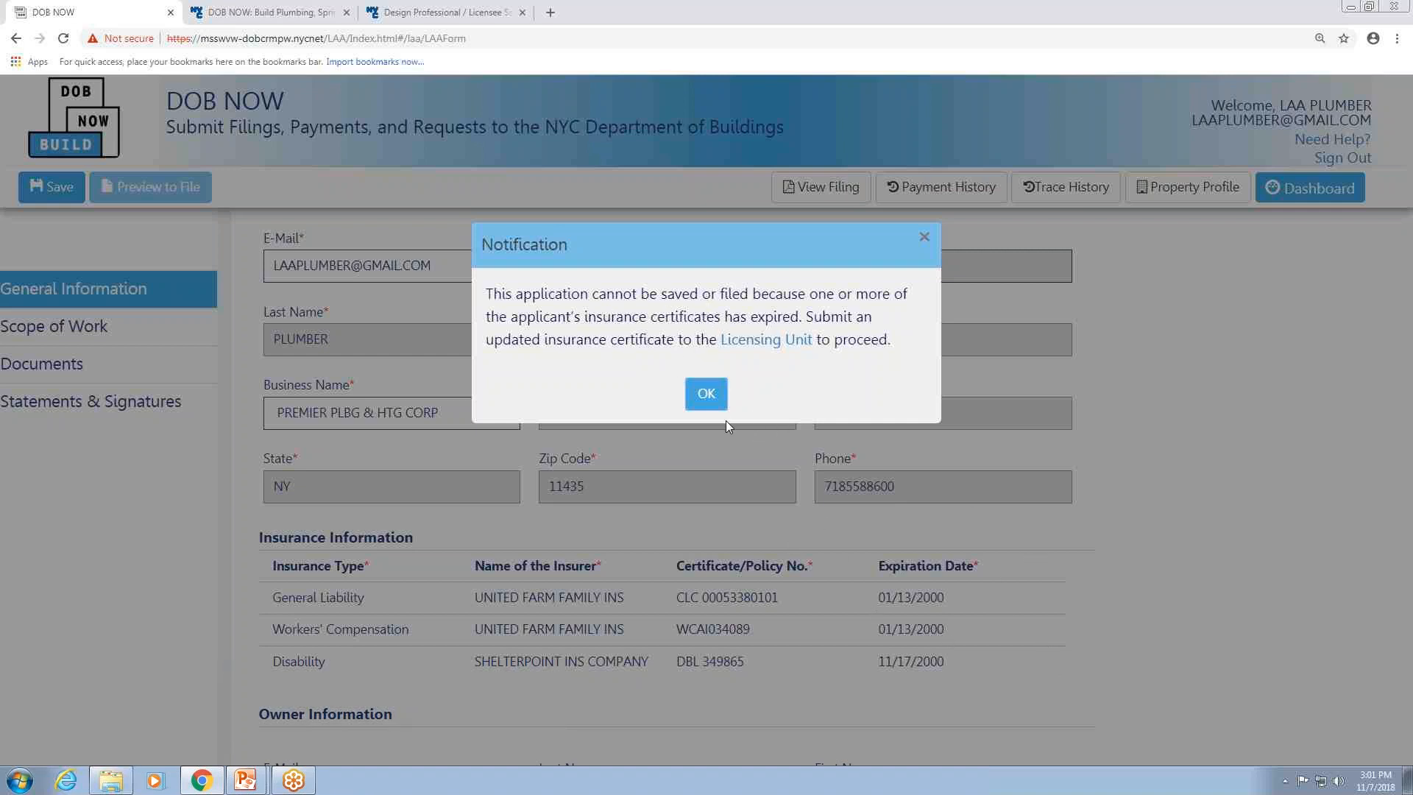
{"action": "left_click", "coordinate": [718, 402]}
Change the business name to PREMIER SEWER & WATERMAIN and save the job filing, confirming the address.
{"action": "left_click", "coordinate": [511, 413]}
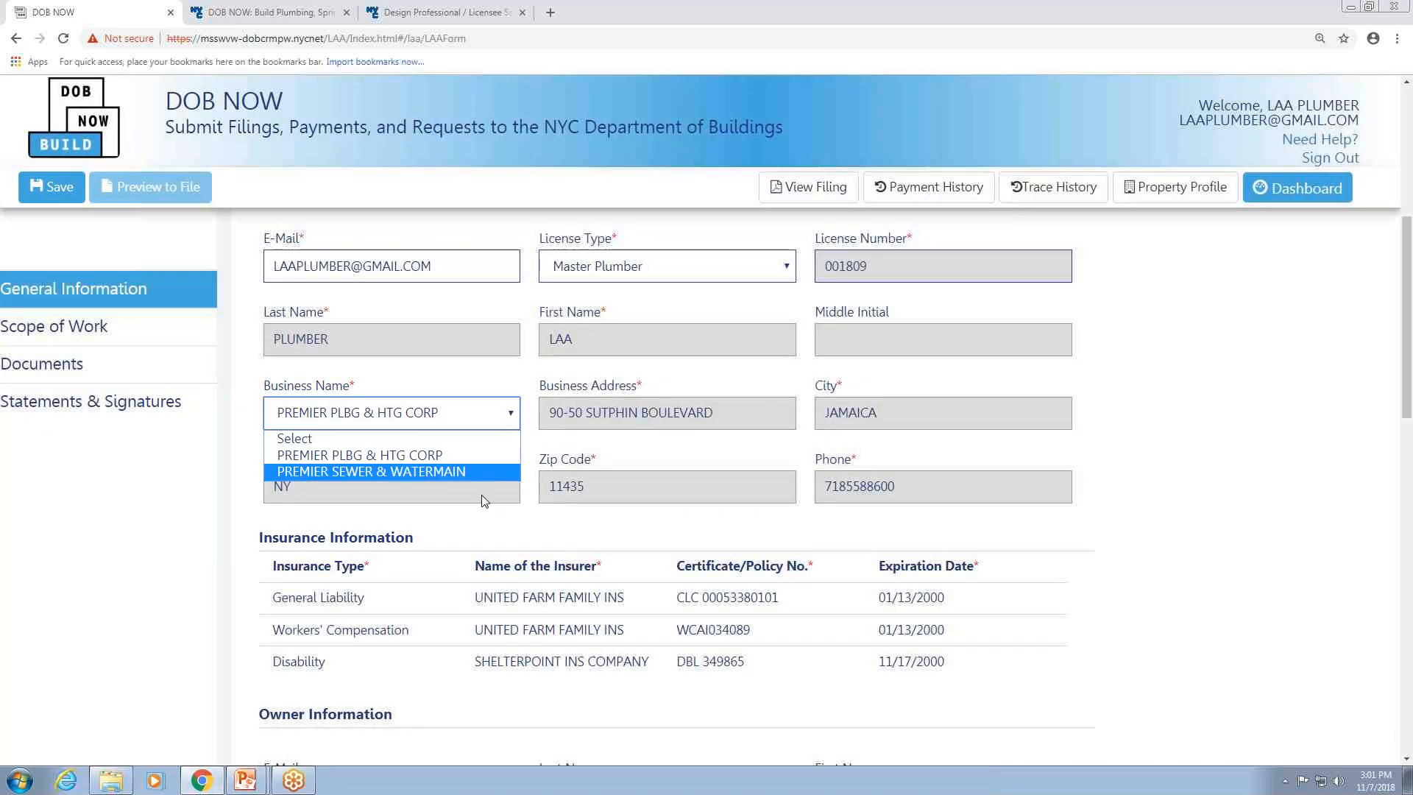
{"action": "left_click", "coordinate": [484, 471]}
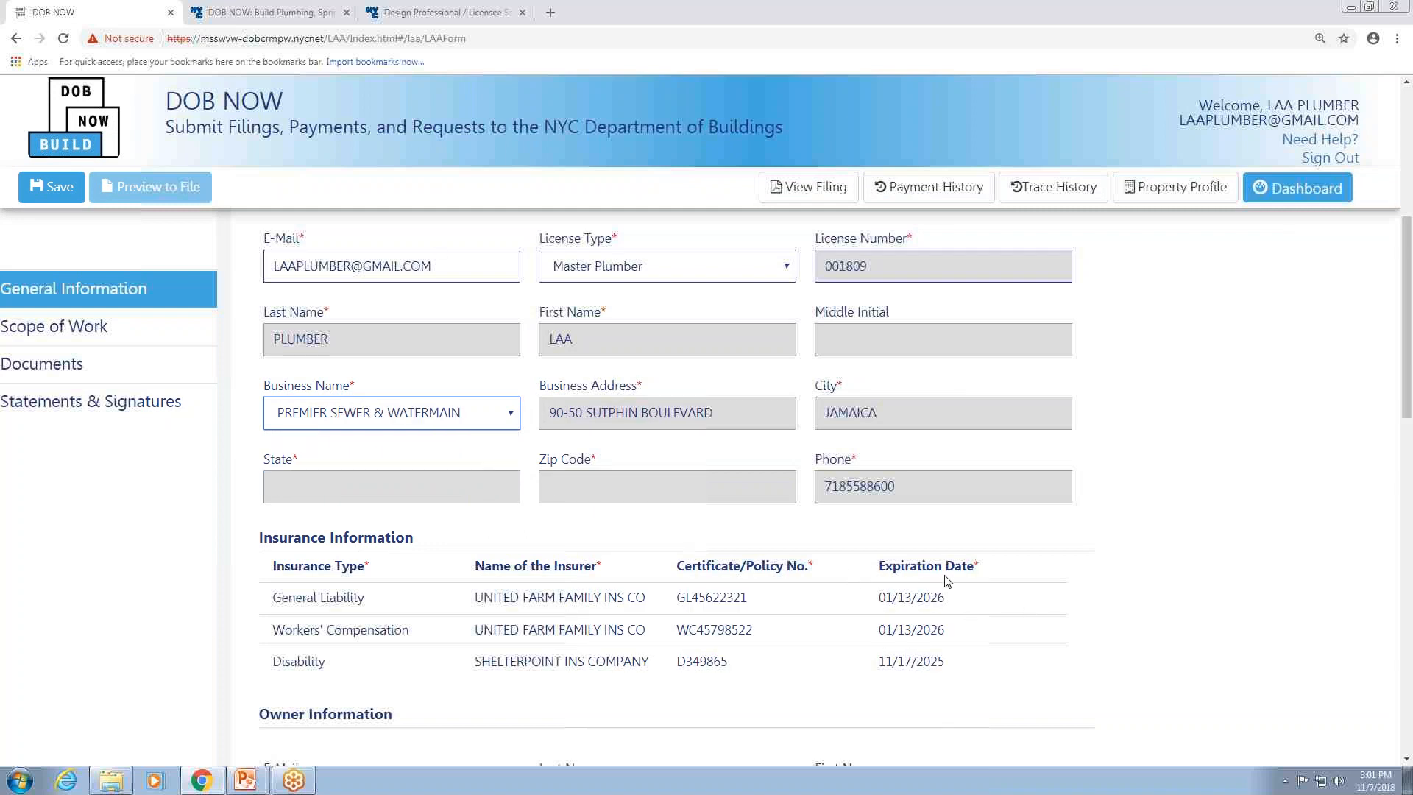
{"action": "left_click", "coordinate": [45, 187]}
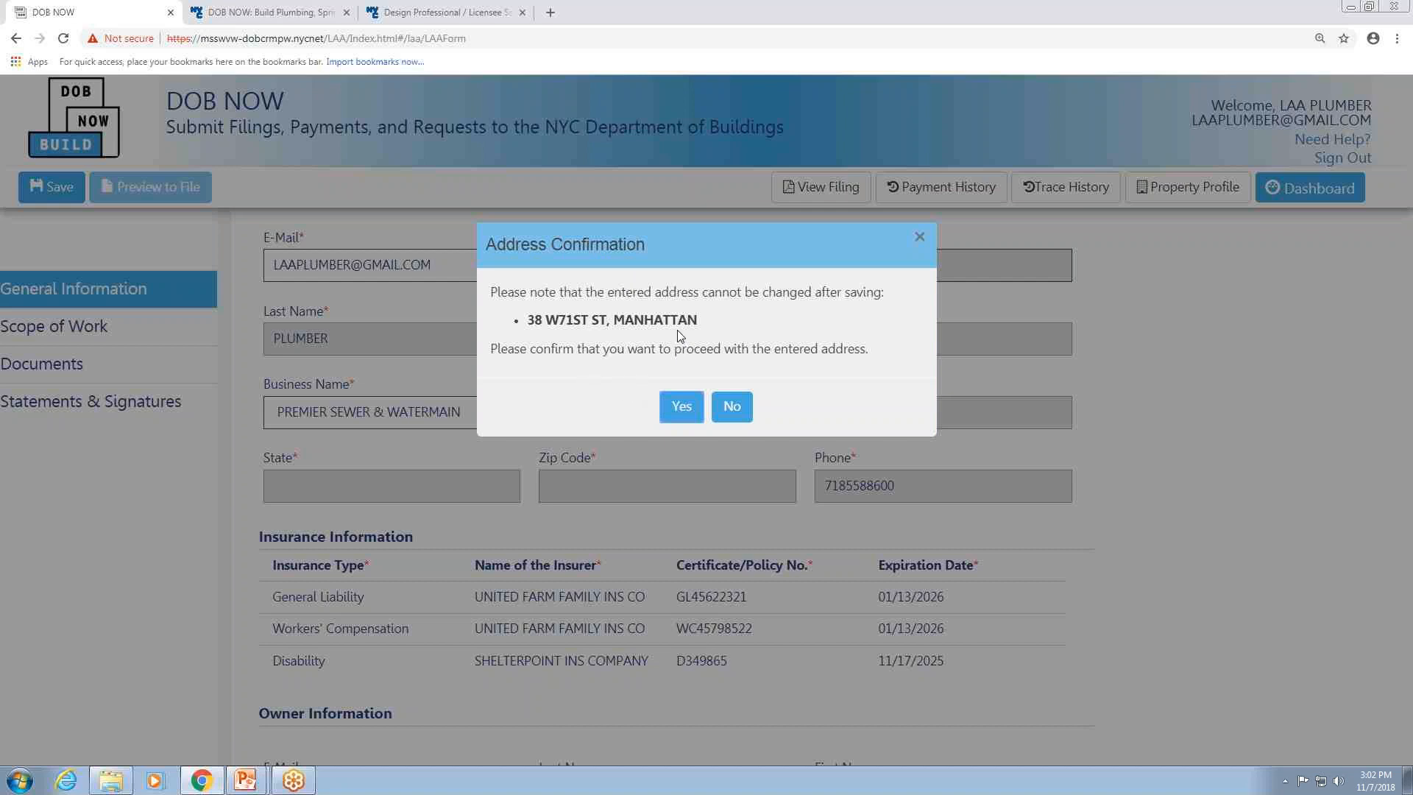
{"action": "left_click", "coordinate": [683, 409]}
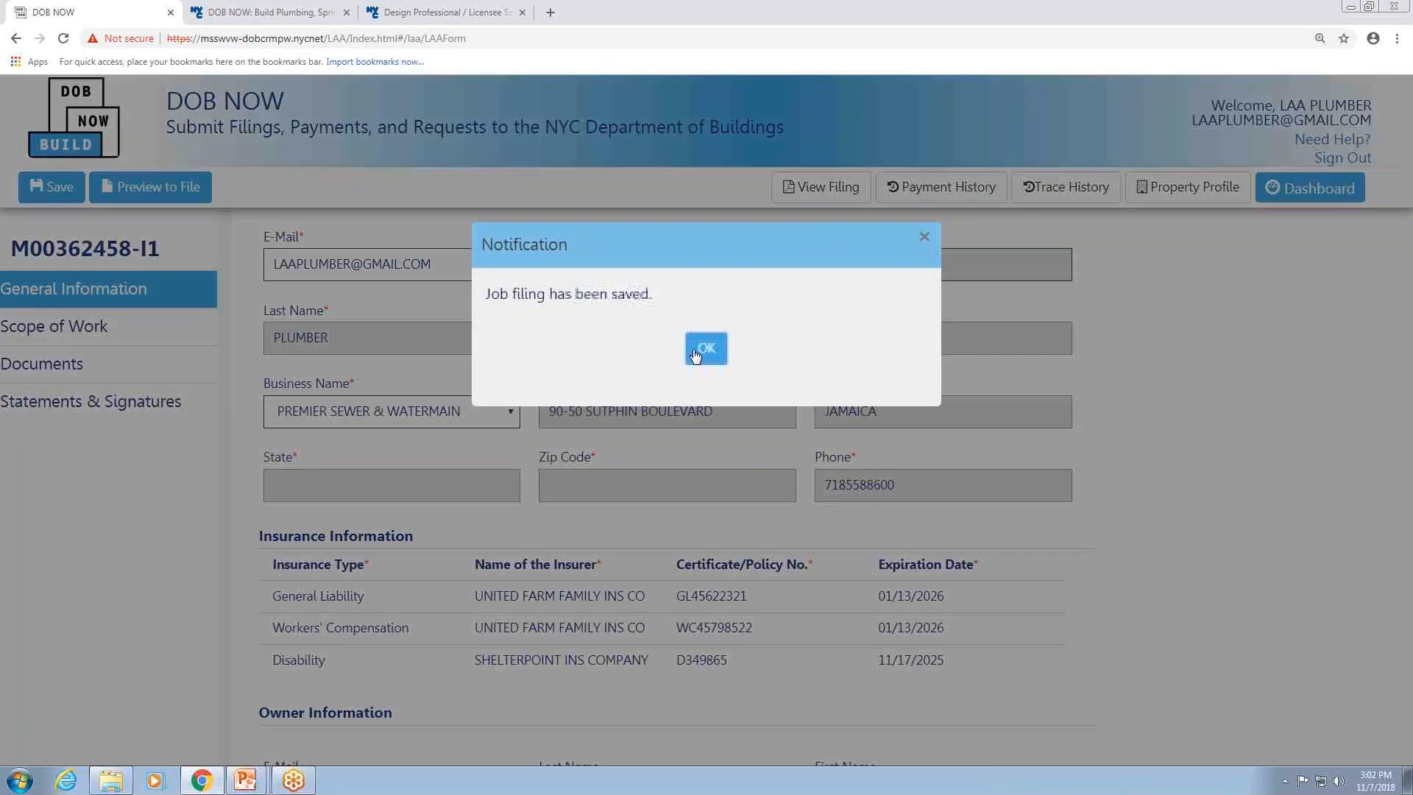
{"action": "left_click", "coordinate": [706, 348]}
{"action": "scroll", "coordinate": [700, 434], "scroll_direction": "up", "scroll_amount": 7}
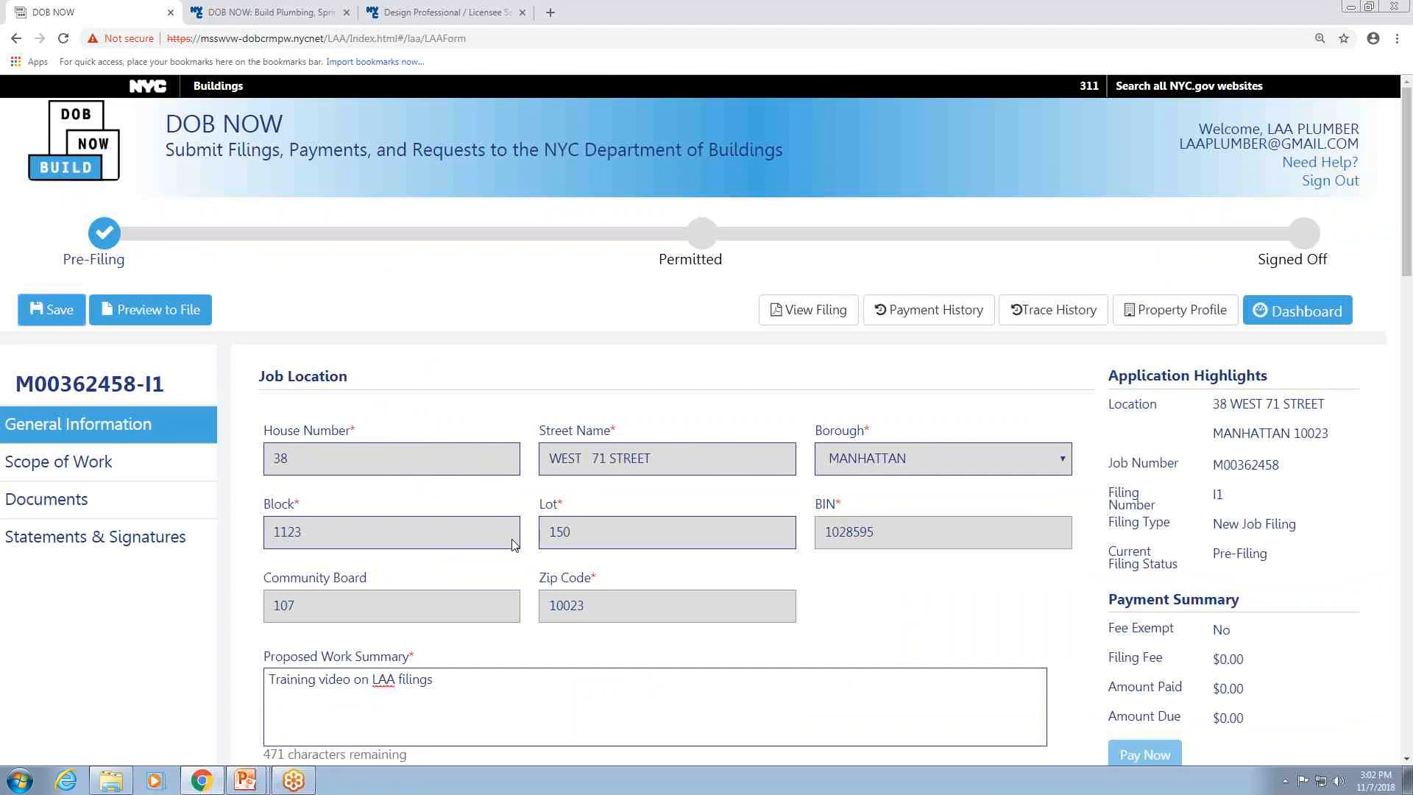
Fill in the owner's e-mail and pick the matching account suggestion to populate the owner information.
{"action": "scroll", "coordinate": [618, 573], "scroll_direction": "down", "scroll_amount": 3}
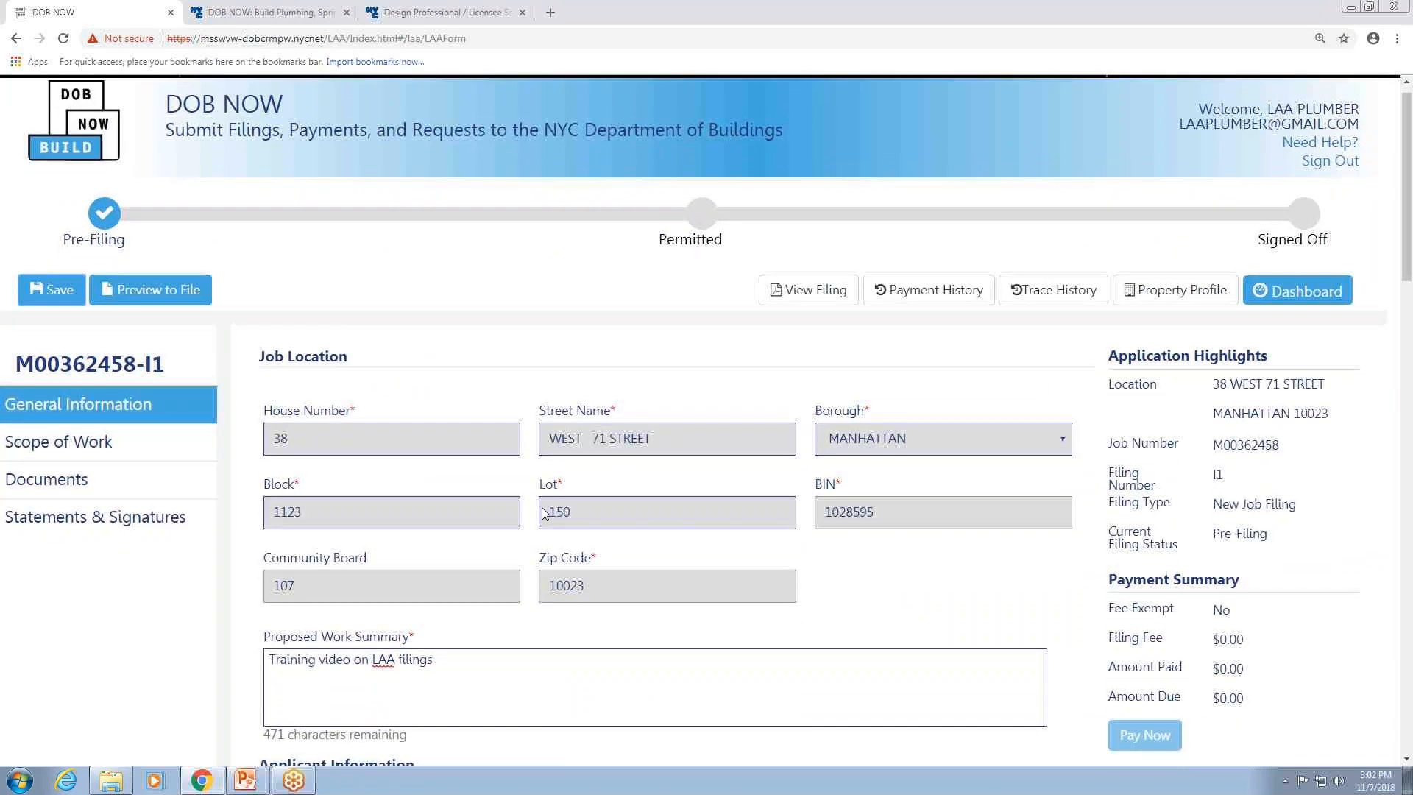
{"action": "scroll", "coordinate": [376, 422], "scroll_direction": "down", "scroll_amount": 12}
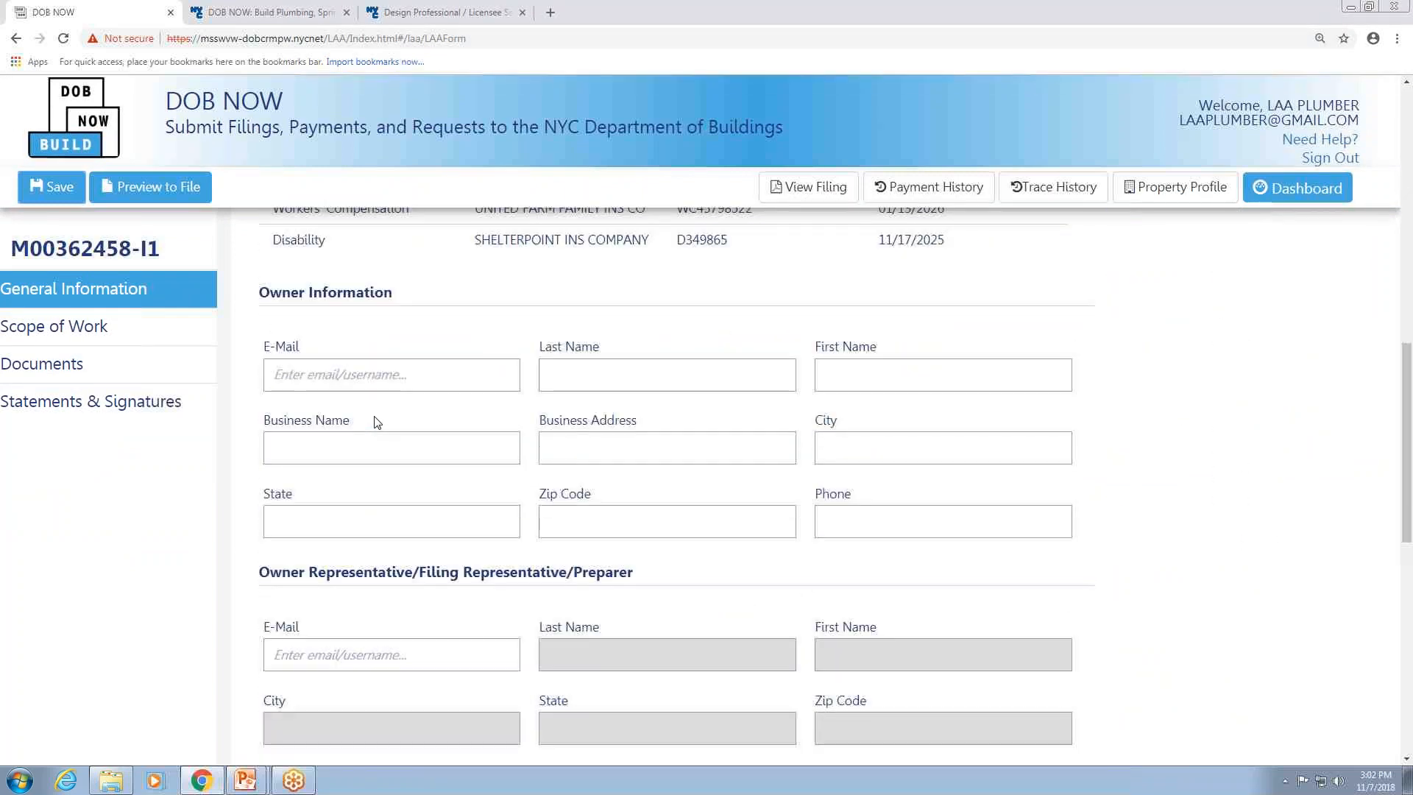
{"action": "left_click", "coordinate": [363, 378]}
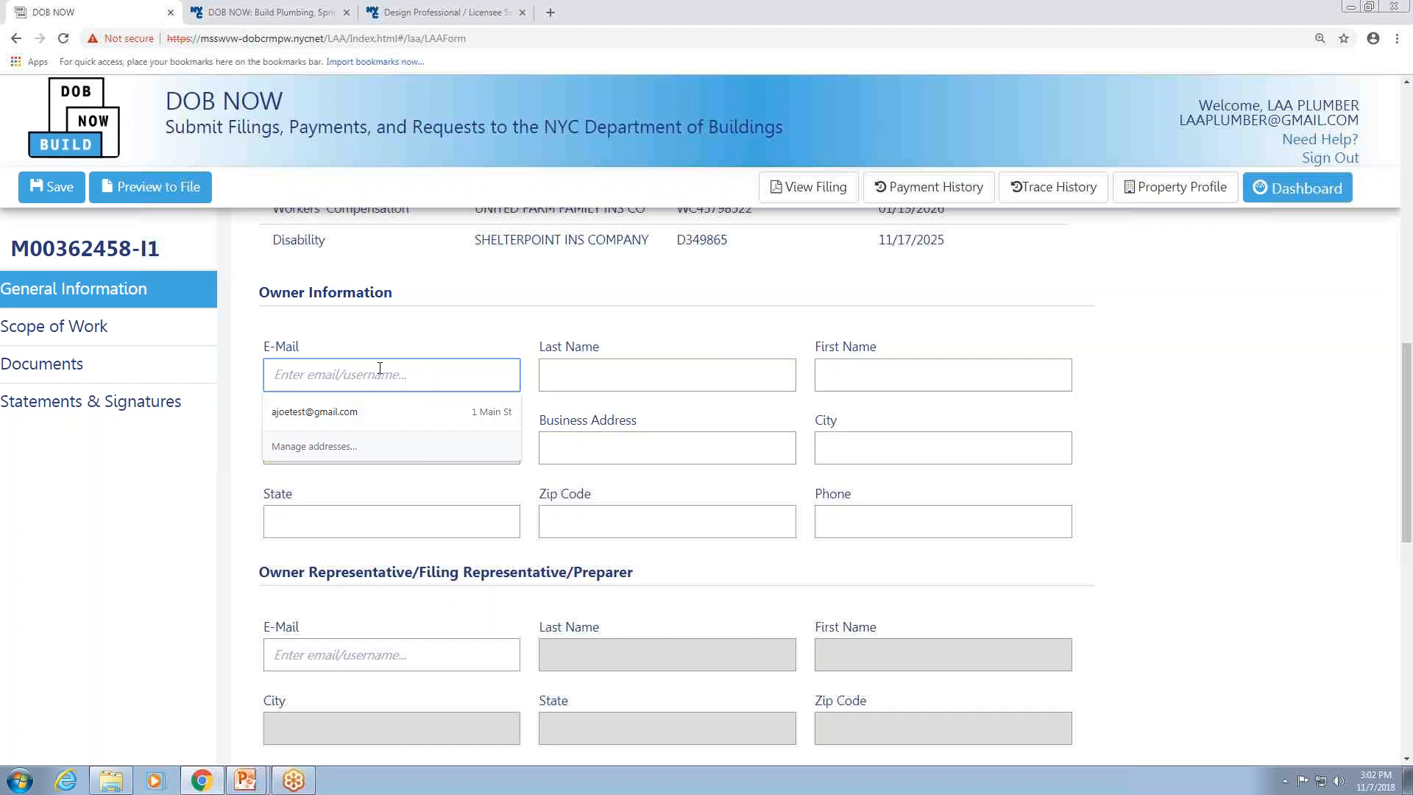
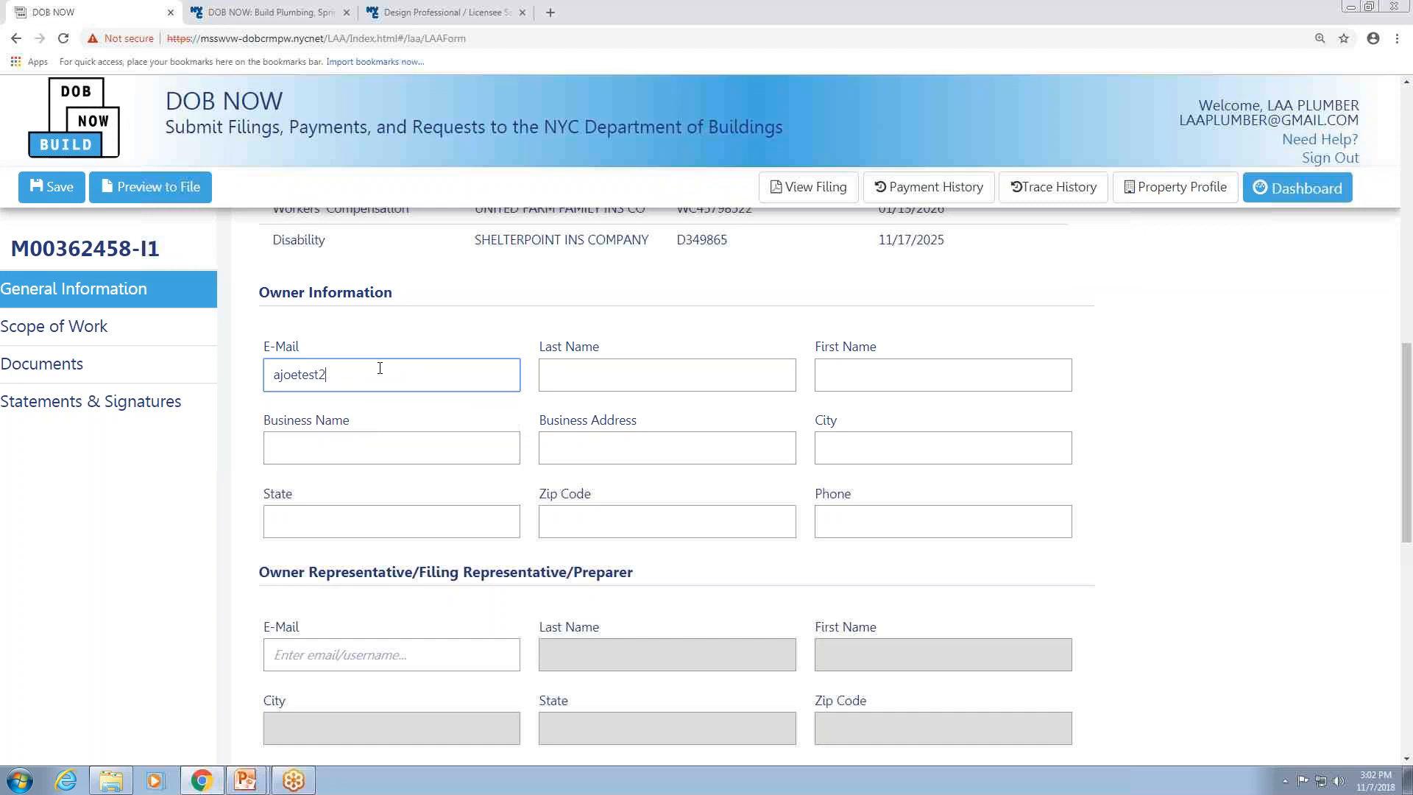
{"action": "left_click", "coordinate": [410, 418]}
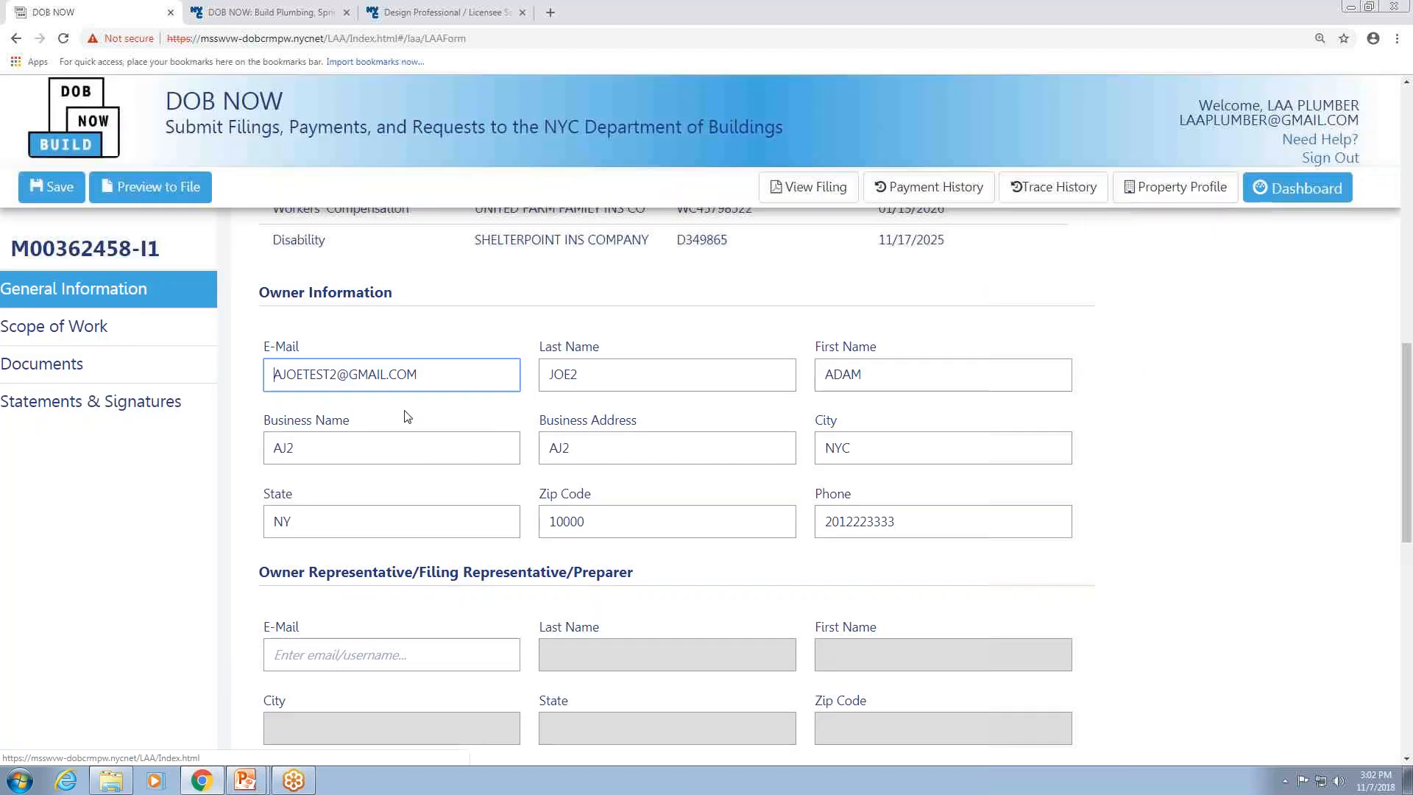
{"action": "scroll", "coordinate": [434, 524], "scroll_direction": "down", "scroll_amount": 4}
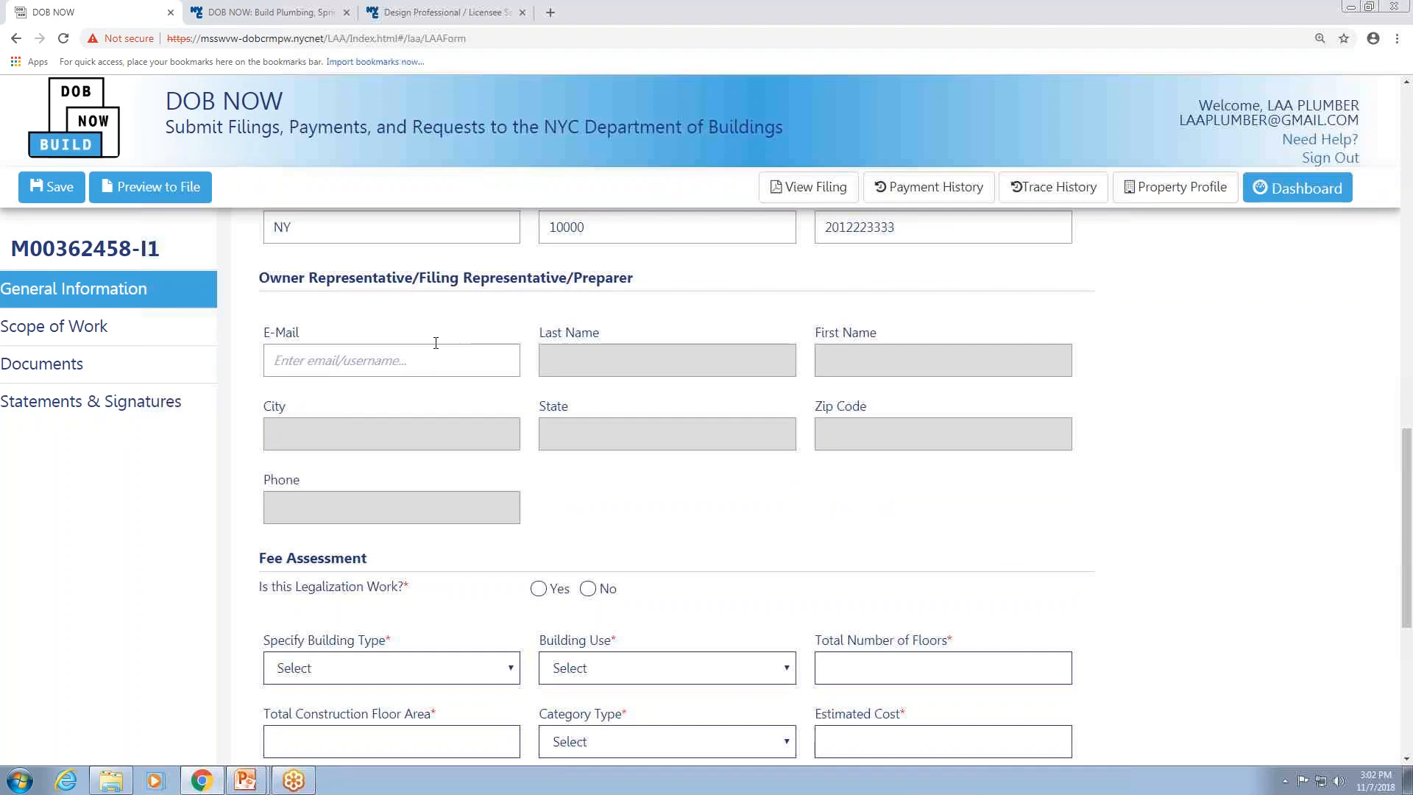
{"action": "scroll", "coordinate": [435, 342], "scroll_direction": "up", "scroll_amount": 5}
{"action": "scroll", "coordinate": [393, 370], "scroll_direction": "down", "scroll_amount": 10}
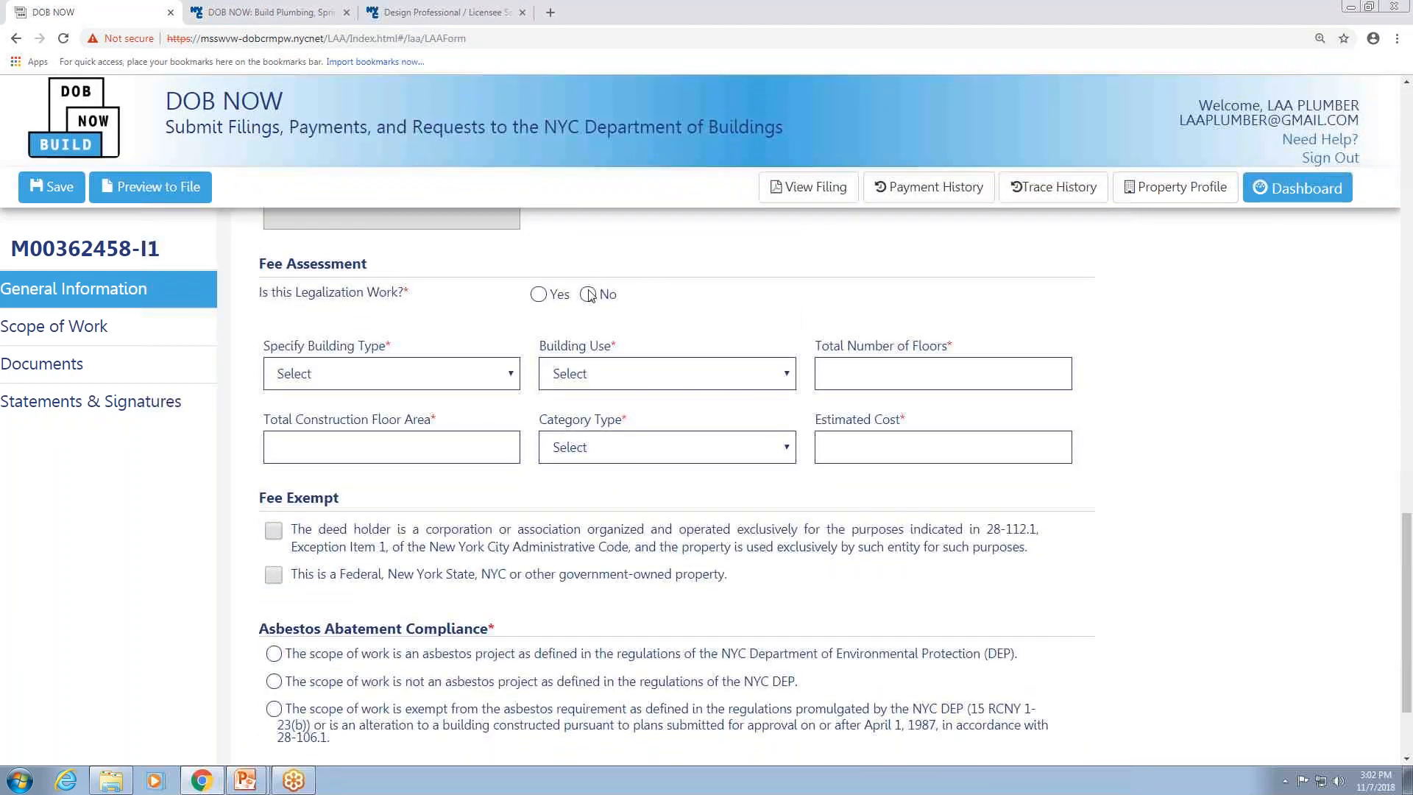
{"action": "left_click", "coordinate": [539, 295]}
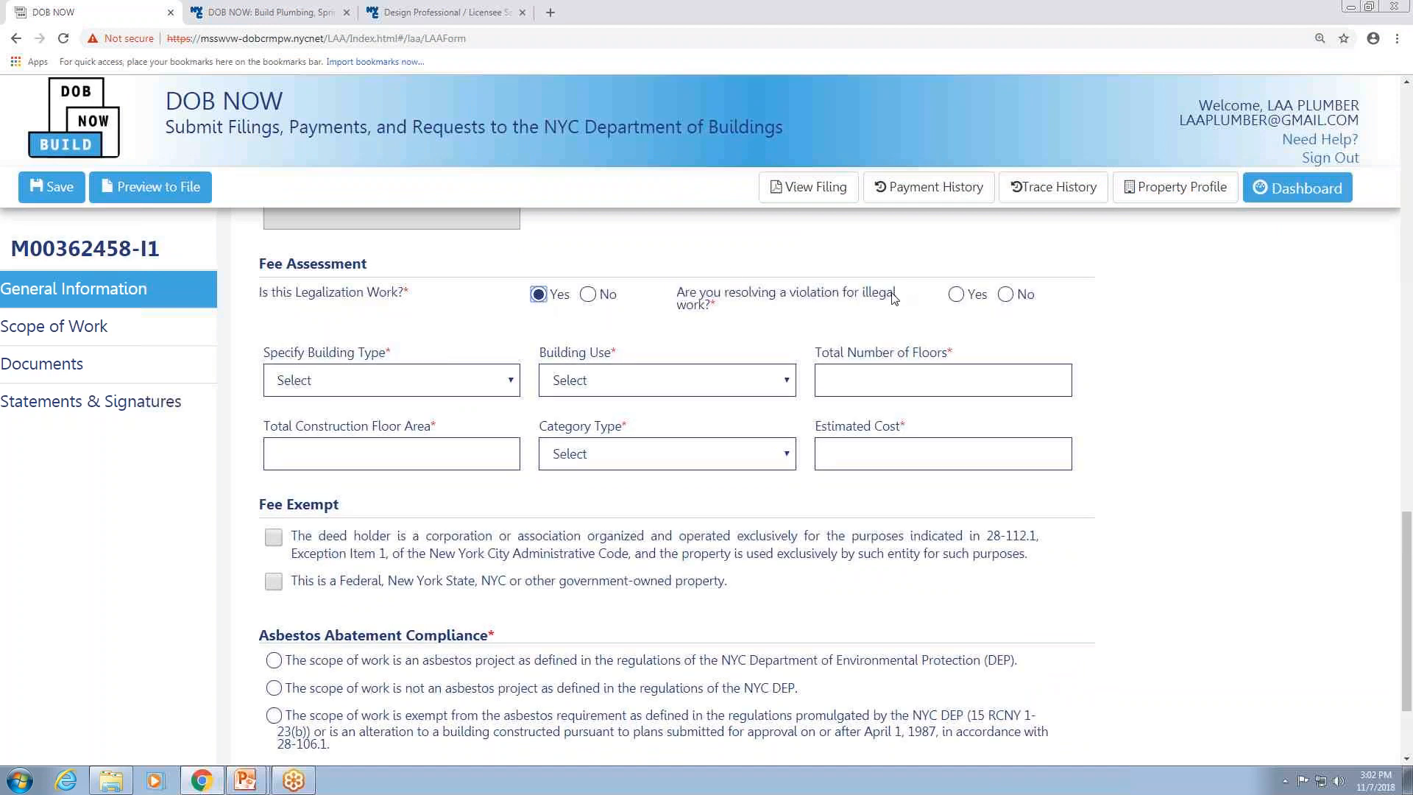
{"action": "left_click", "coordinate": [957, 295]}
{"action": "left_click", "coordinate": [385, 376]}
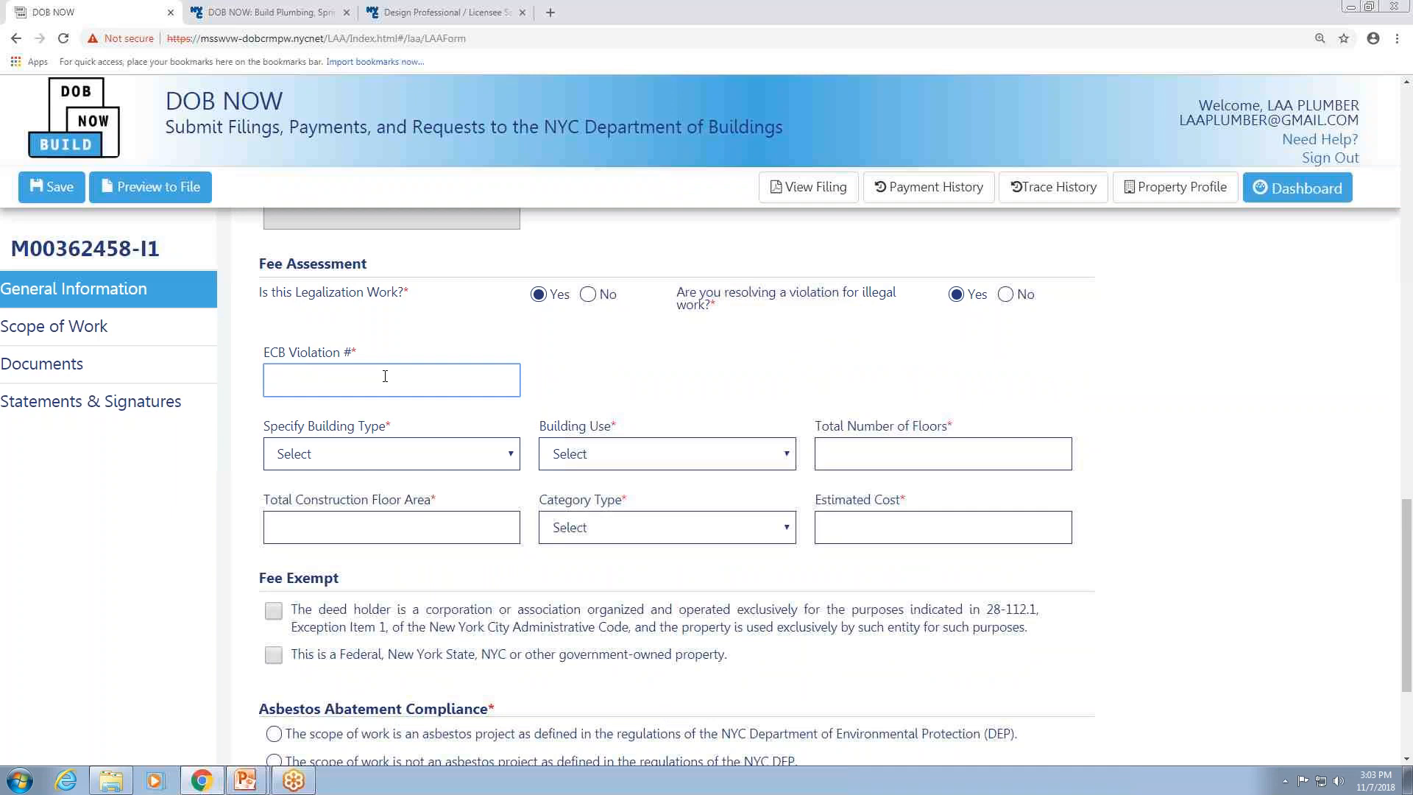
Answer No to legalization work and set the building type to 2 Family and building use to Residential.
{"action": "left_click", "coordinate": [588, 295]}
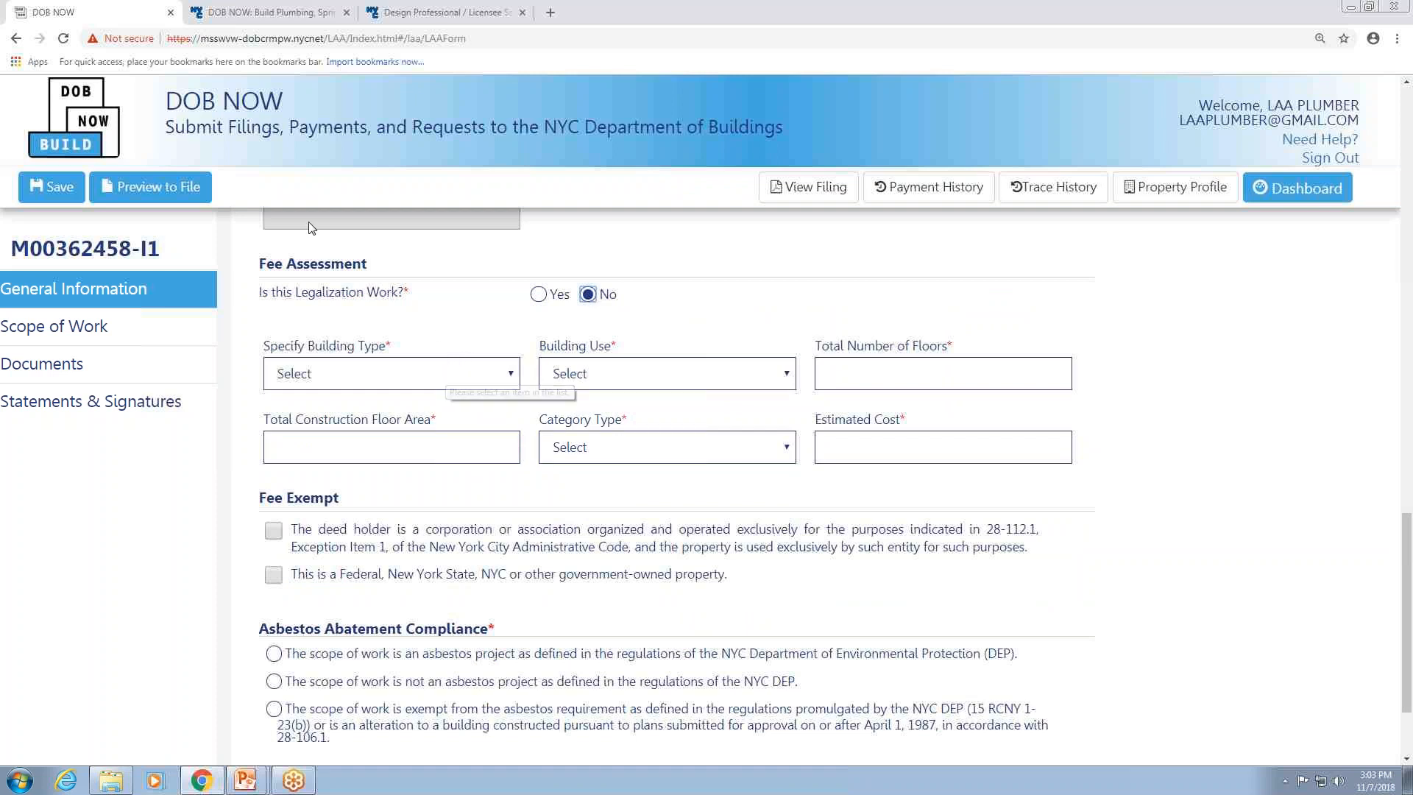
{"action": "left_click", "coordinate": [474, 370]}
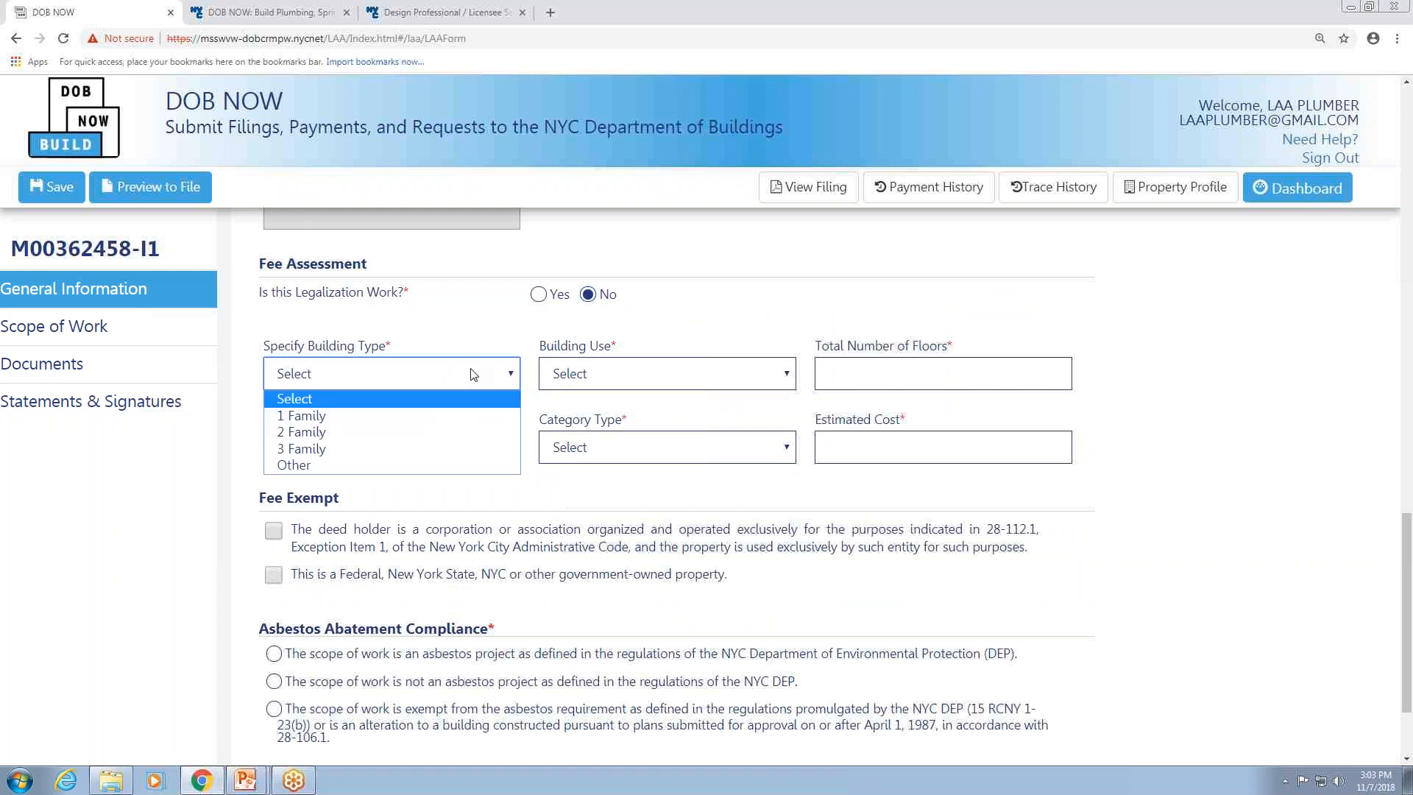
{"action": "left_click", "coordinate": [400, 430]}
{"action": "left_click", "coordinate": [705, 388]}
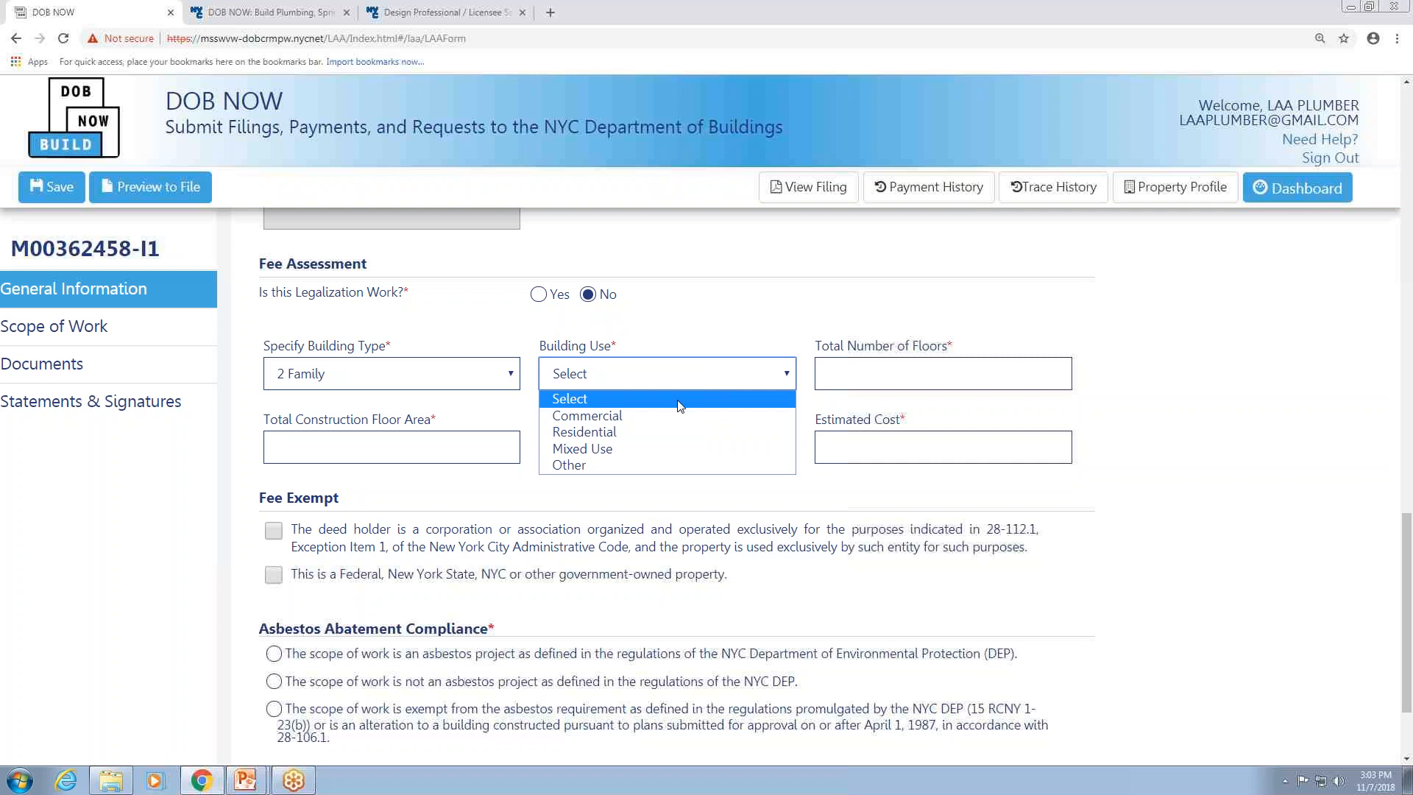
{"action": "left_click", "coordinate": [647, 431]}
Set the total number of floors to 5 and the total construction floor area to 555.
{"action": "left_click", "coordinate": [966, 373]}
{"action": "type", "text": "555"}
{"action": "left_click", "coordinate": [451, 444]}
{"action": "type", "text": "555"}
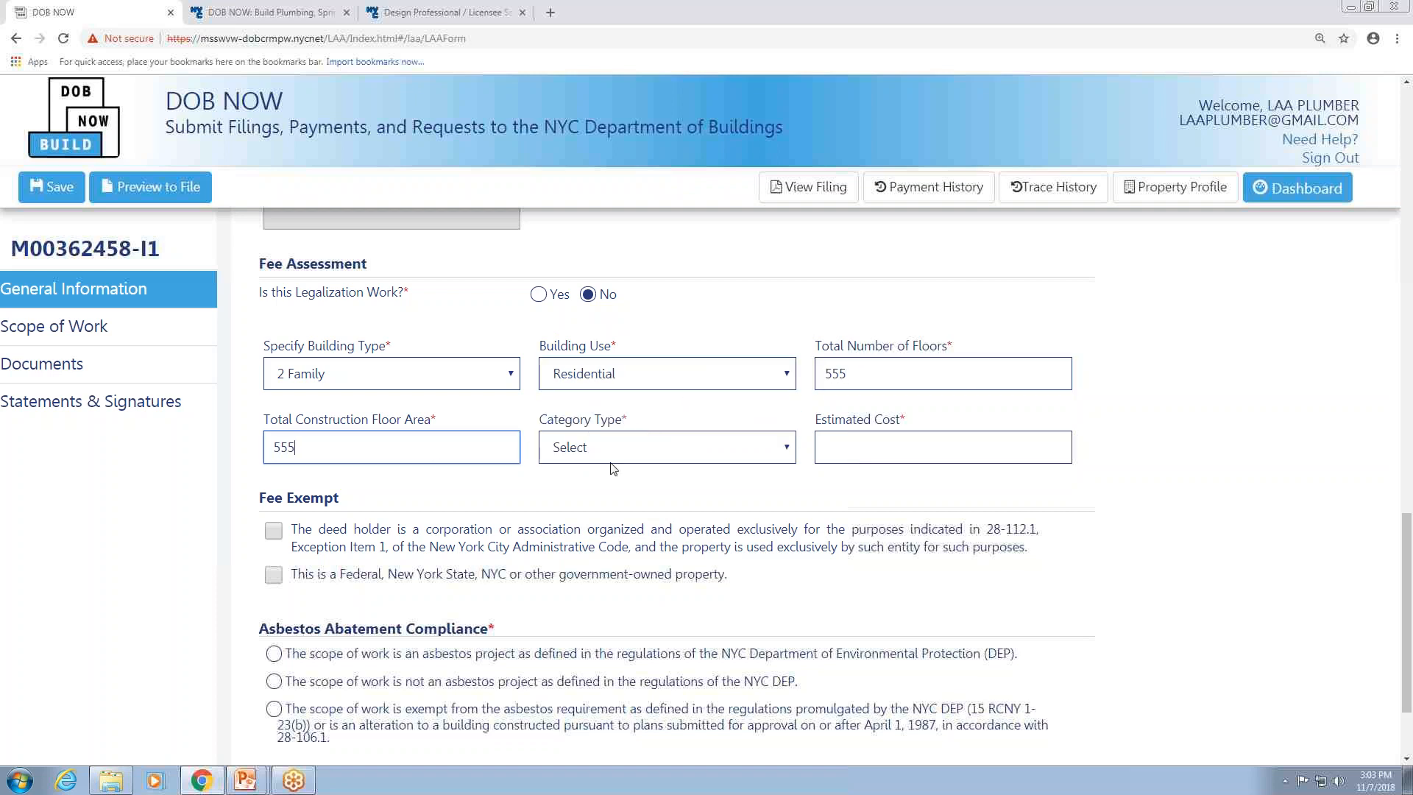
{"action": "left_click_drag", "start_coordinate": [868, 369], "coordinate": [833, 367]}
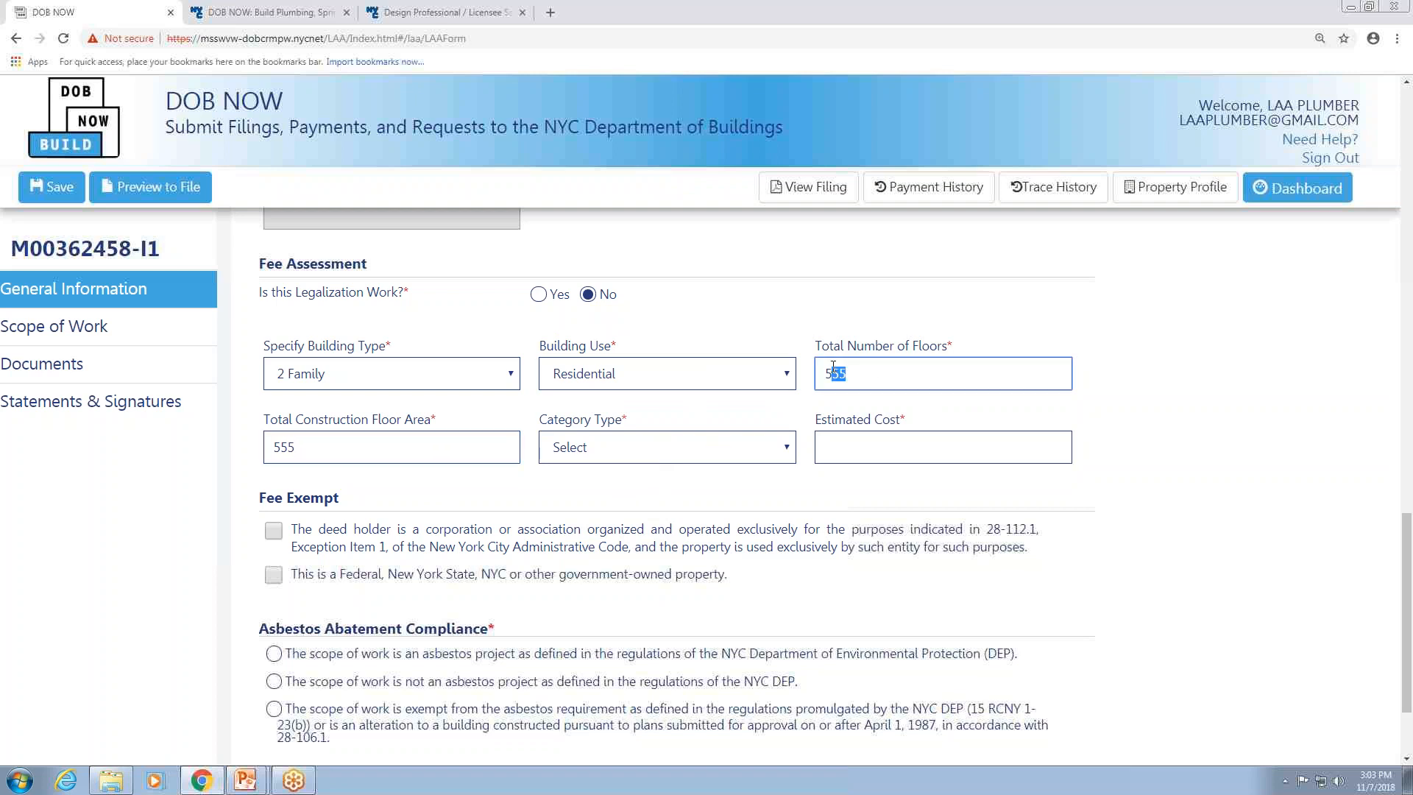
{"action": "key", "text": "BackSpace"}
Set the category type to Category 1 and the estimated cost to 5,555.
{"action": "left_click", "coordinate": [734, 443]}
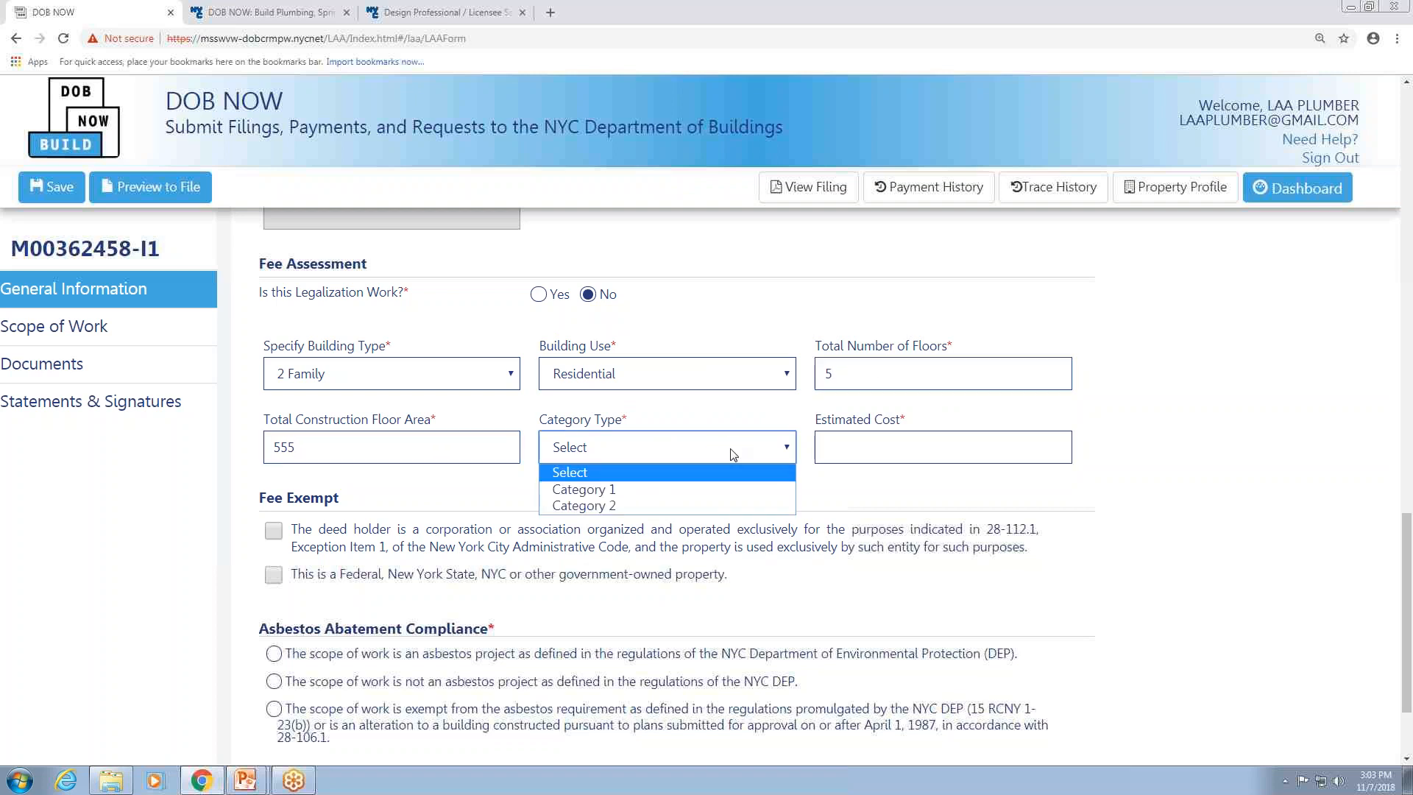
{"action": "left_click", "coordinate": [700, 490]}
{"action": "left_click", "coordinate": [932, 439]}
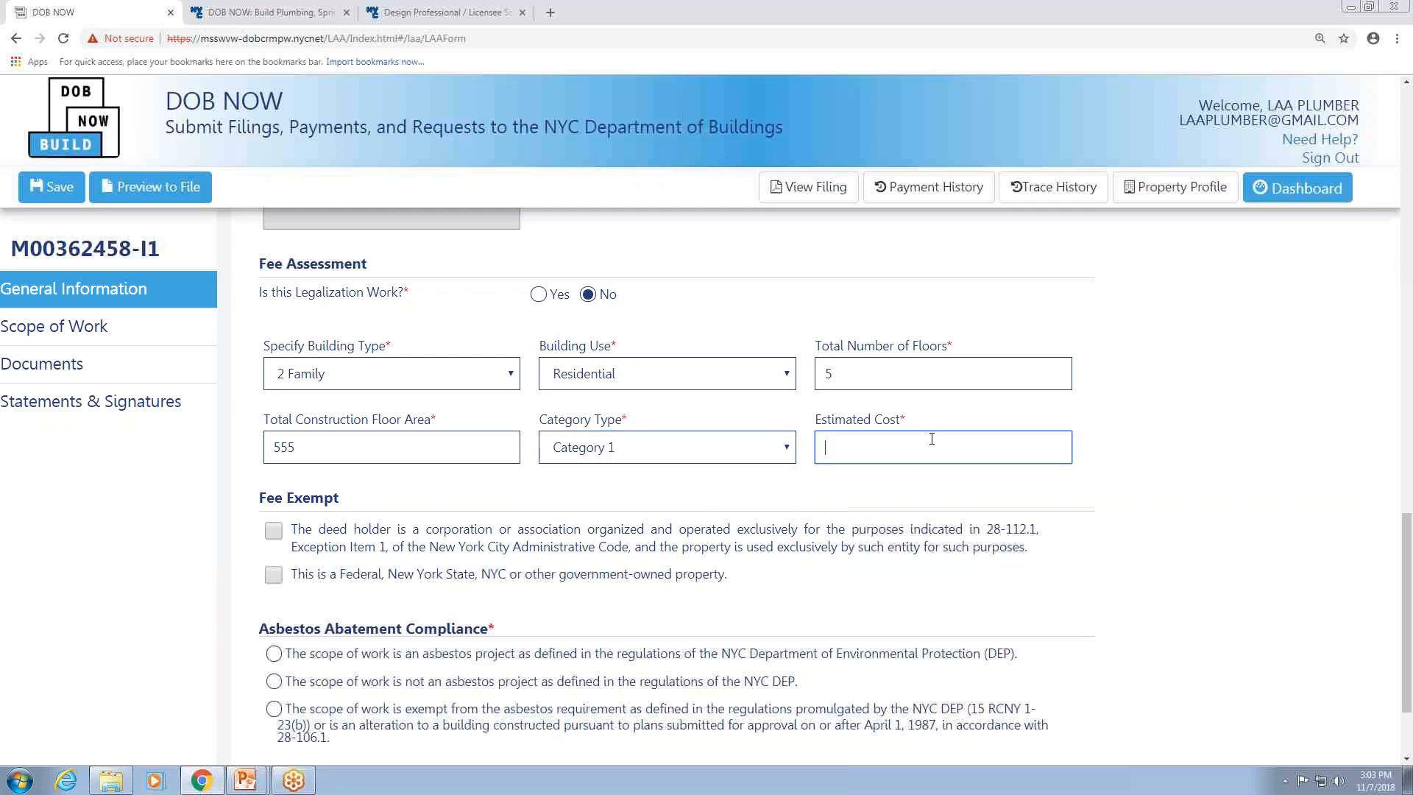
{"action": "type", "text": "5,555"}
{"action": "key", "text": "Tab"}
Save the job filing and dismiss the notification.
{"action": "scroll", "coordinate": [1073, 454], "scroll_direction": "up", "scroll_amount": 2}
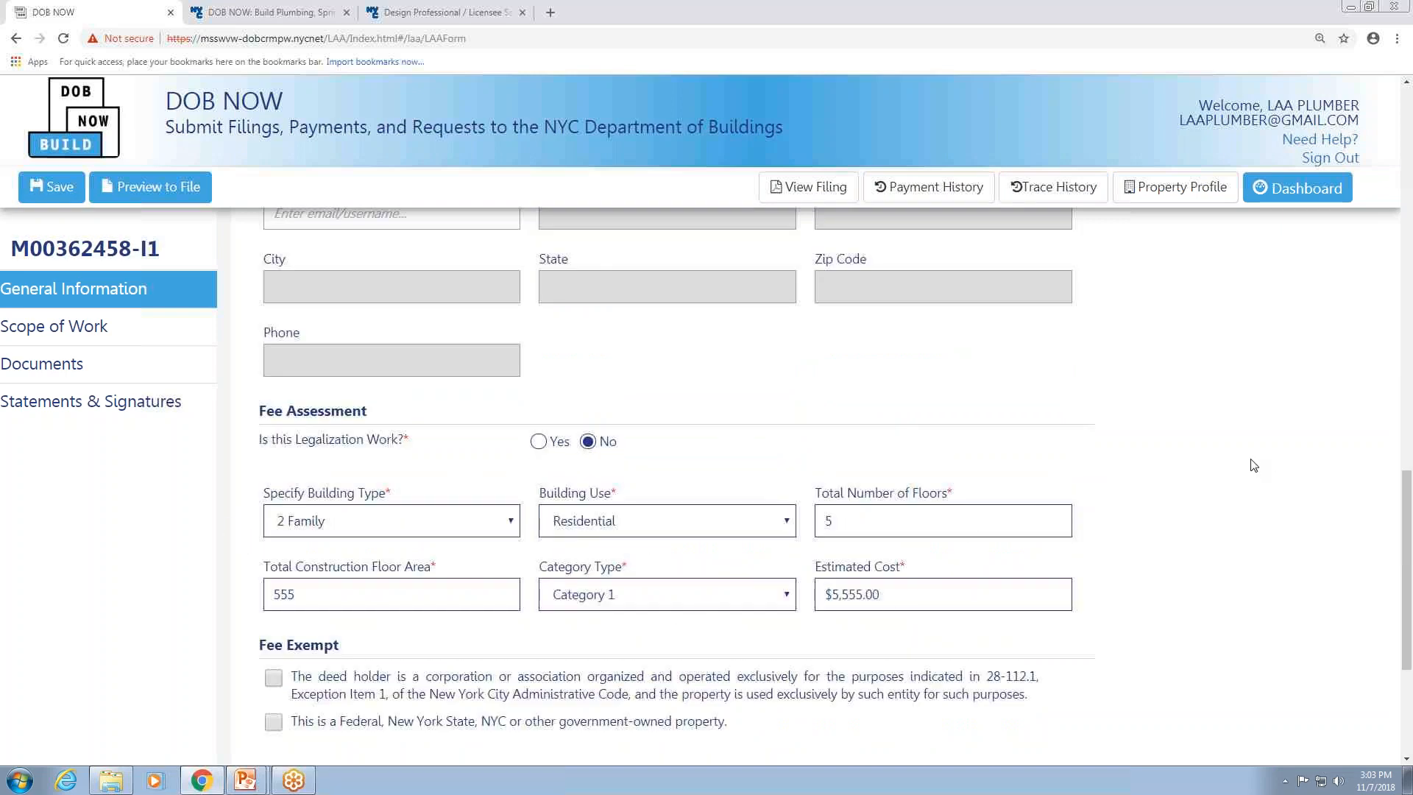
{"action": "scroll", "coordinate": [1251, 463], "scroll_direction": "up", "scroll_amount": 15}
{"action": "scroll", "coordinate": [1225, 293], "scroll_direction": "up", "scroll_amount": 3}
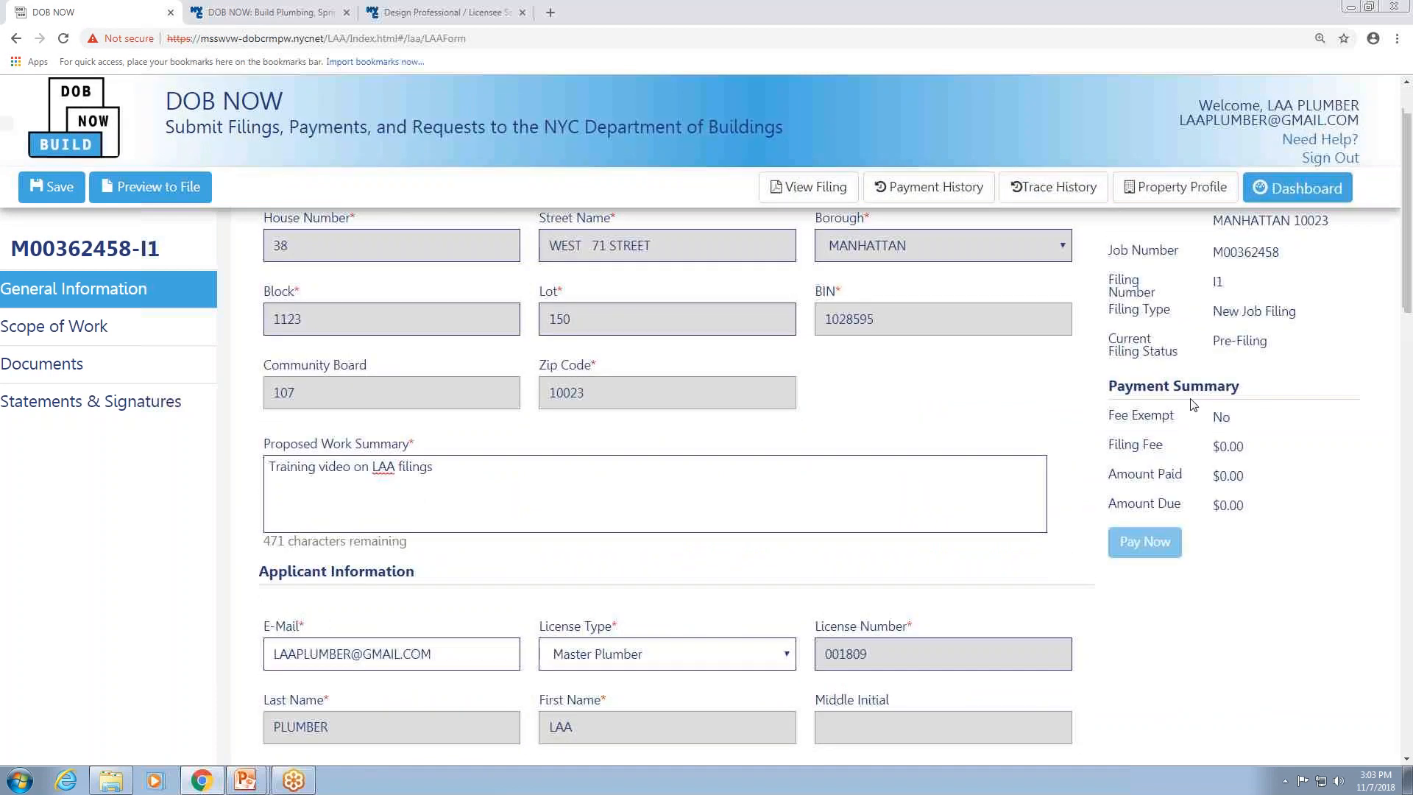
{"action": "left_click", "coordinate": [41, 189]}
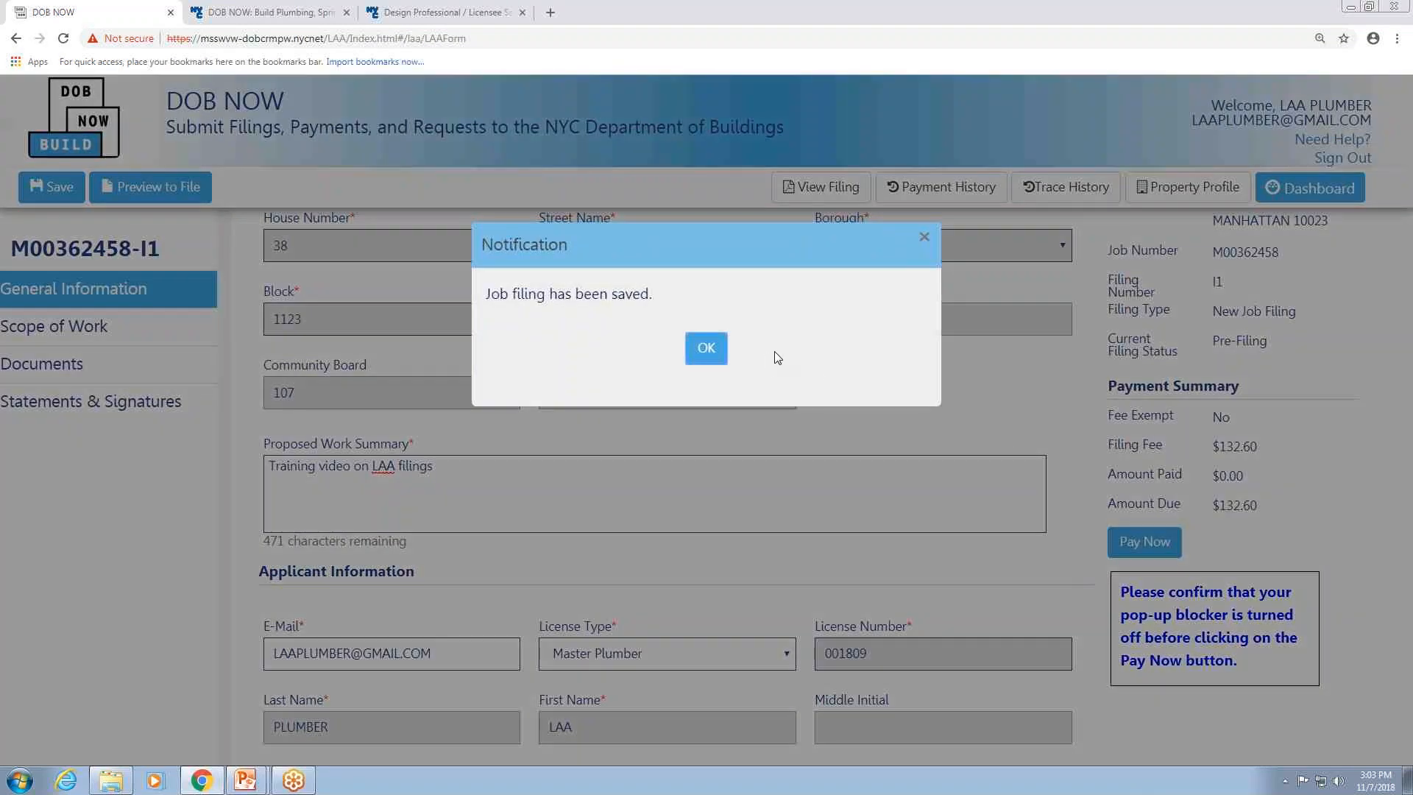
{"action": "left_click", "coordinate": [706, 346]}
Scroll through the general information form to review the saved applicant, owner and fee details.
{"action": "scroll", "coordinate": [1213, 413], "scroll_direction": "down", "scroll_amount": 2}
{"action": "scroll", "coordinate": [1213, 413], "scroll_direction": "down", "scroll_amount": 3}
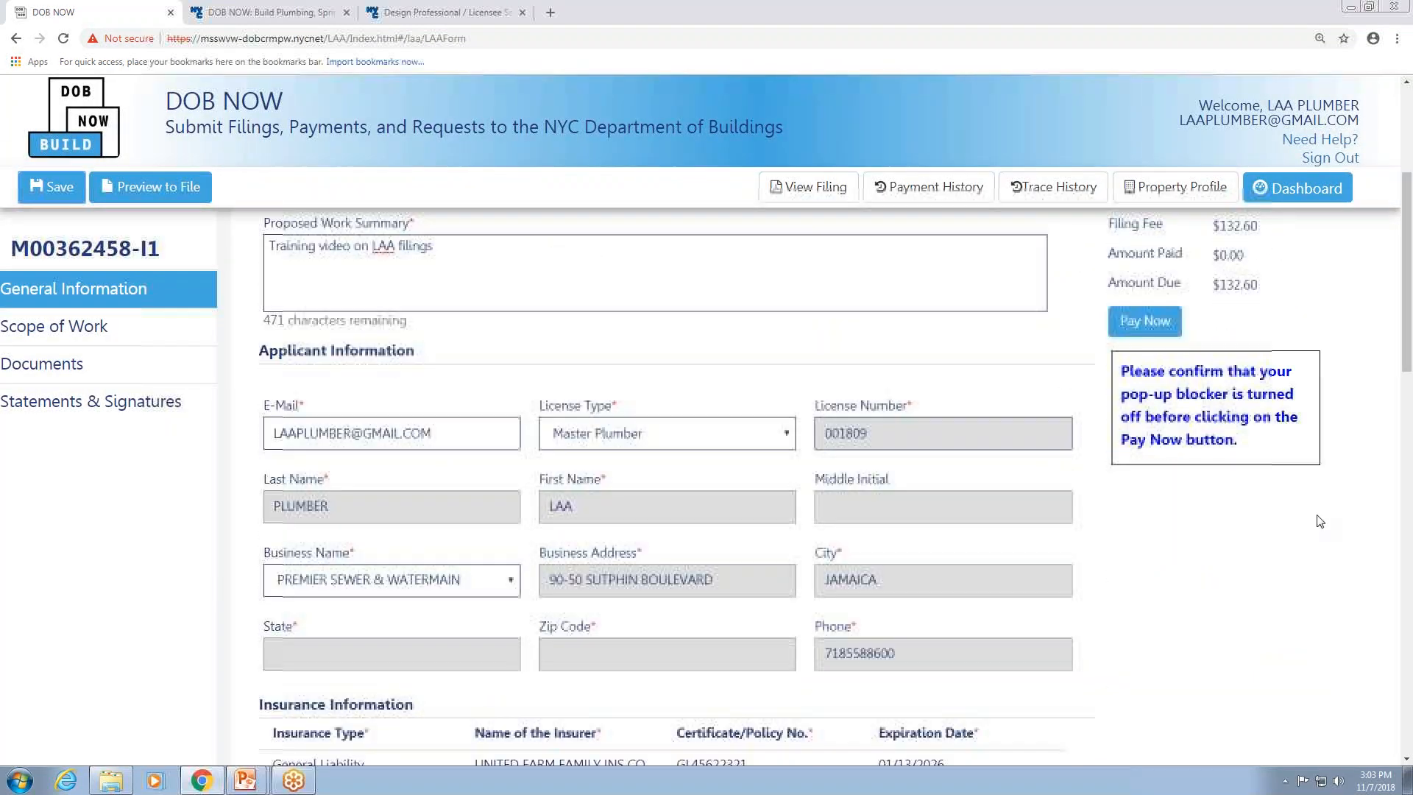
{"action": "scroll", "coordinate": [1263, 298], "scroll_direction": "up", "scroll_amount": 2}
{"action": "scroll", "coordinate": [142, 460], "scroll_direction": "down", "scroll_amount": 1}
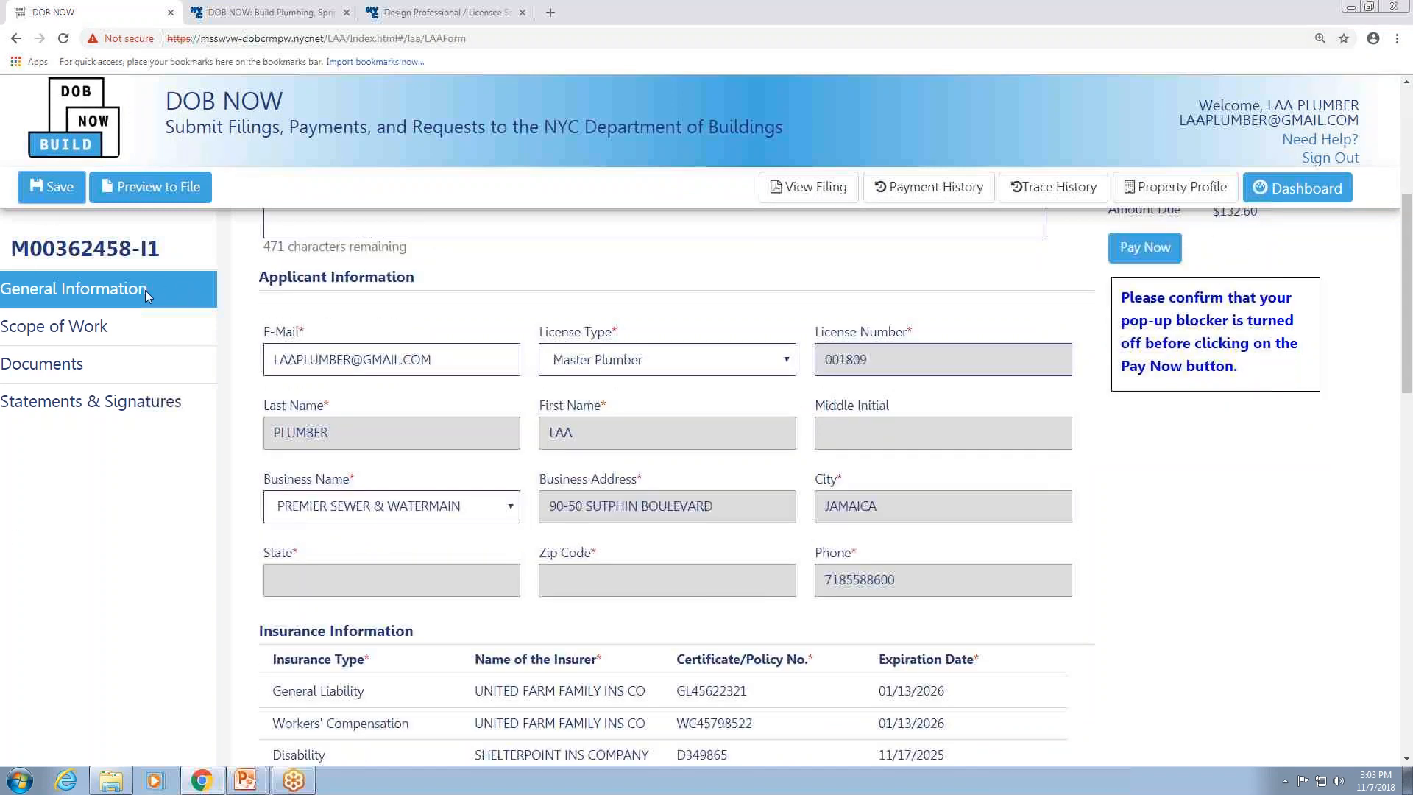
{"action": "scroll", "coordinate": [161, 259], "scroll_direction": "down", "scroll_amount": 1}
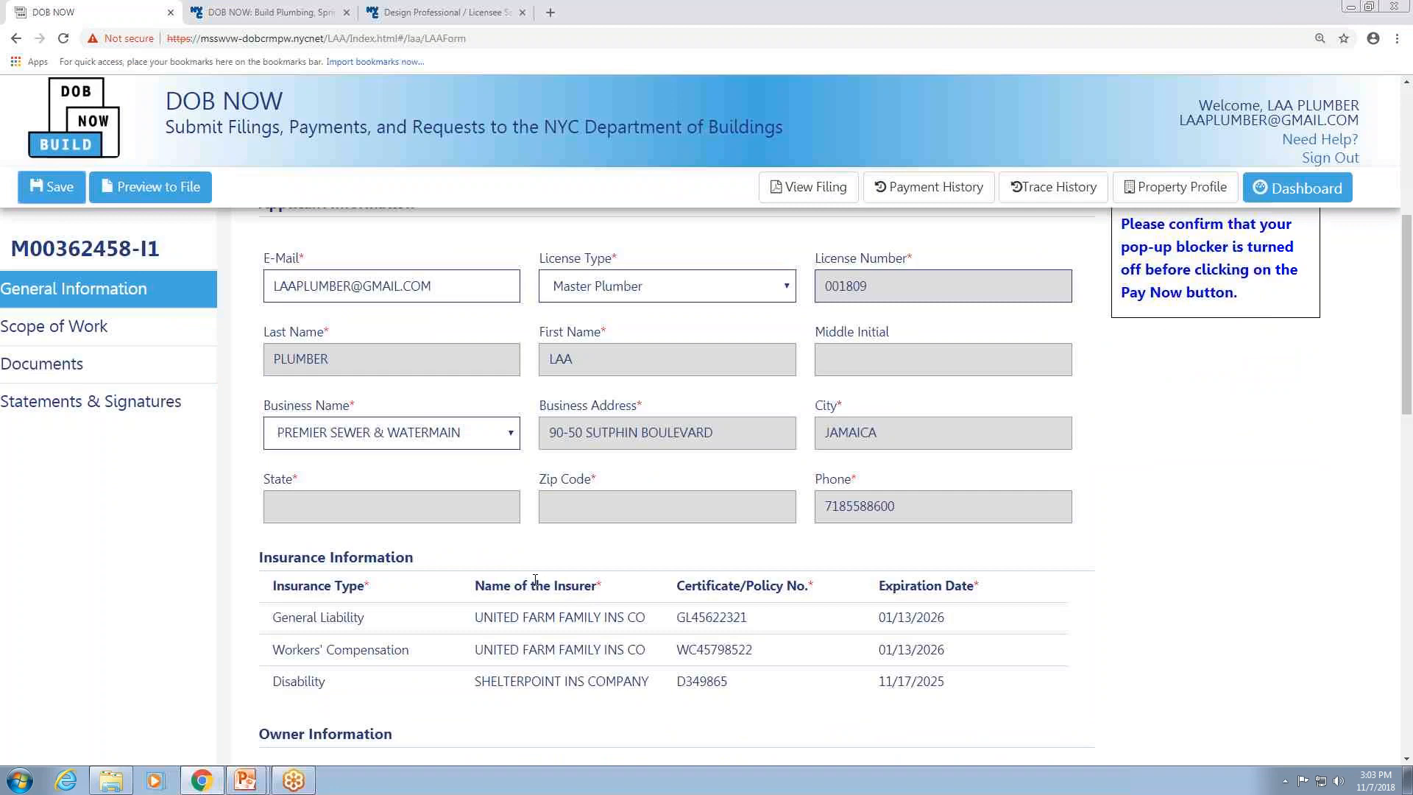
{"action": "scroll", "coordinate": [526, 558], "scroll_direction": "down", "scroll_amount": 2}
{"action": "scroll", "coordinate": [883, 498], "scroll_direction": "down", "scroll_amount": 1}
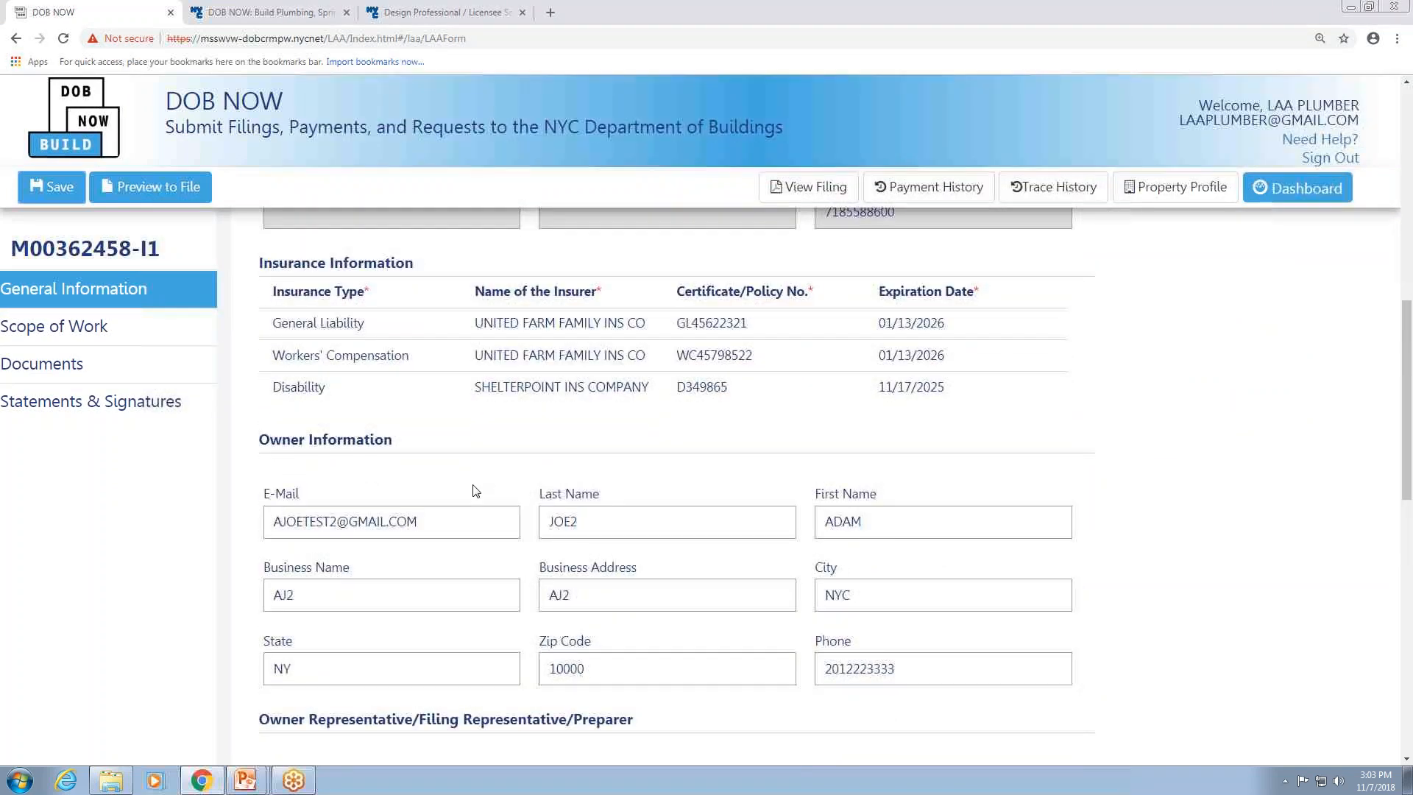
{"action": "scroll", "coordinate": [441, 471], "scroll_direction": "down", "scroll_amount": 1}
{"action": "scroll", "coordinate": [280, 416], "scroll_direction": "down", "scroll_amount": 13}
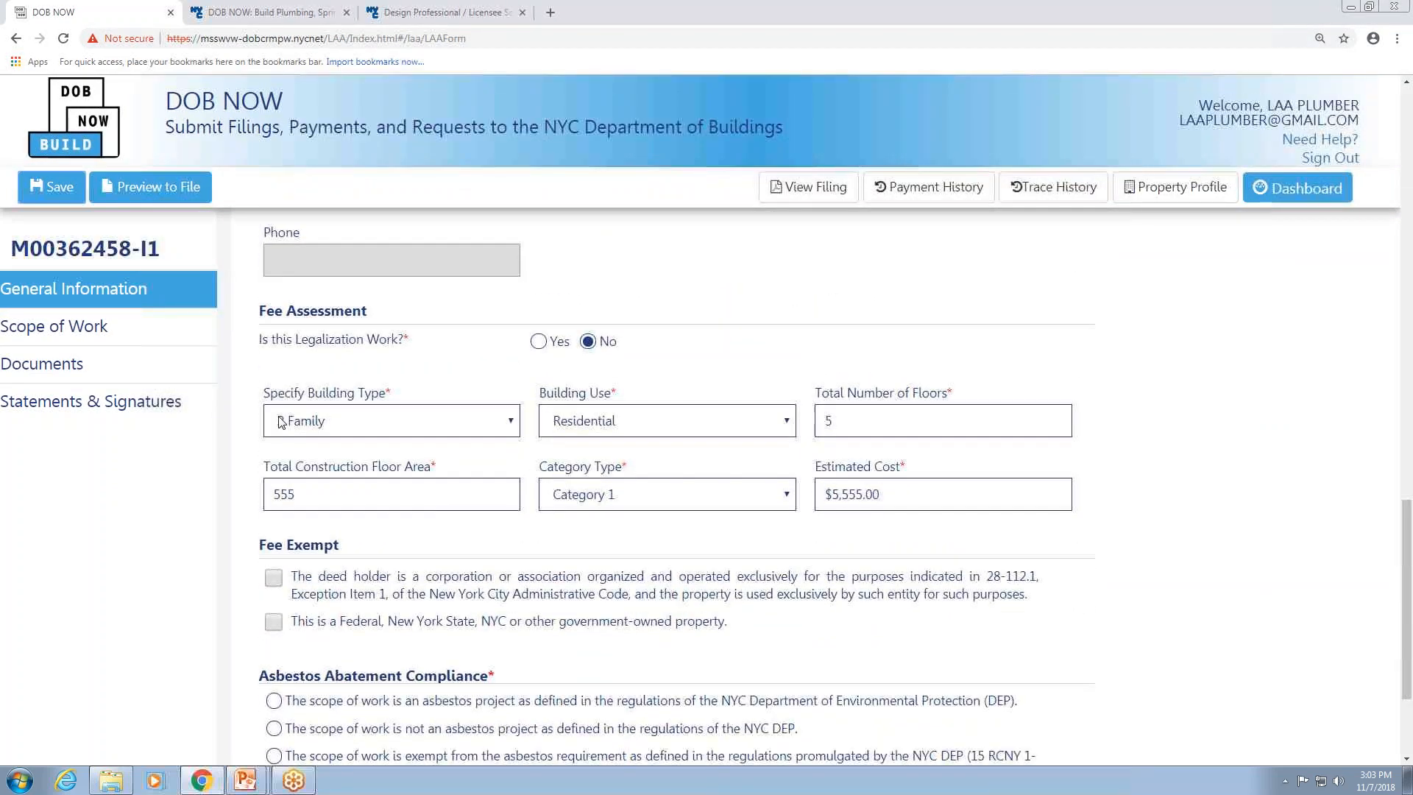
{"action": "scroll", "coordinate": [440, 416], "scroll_direction": "up", "scroll_amount": 15}
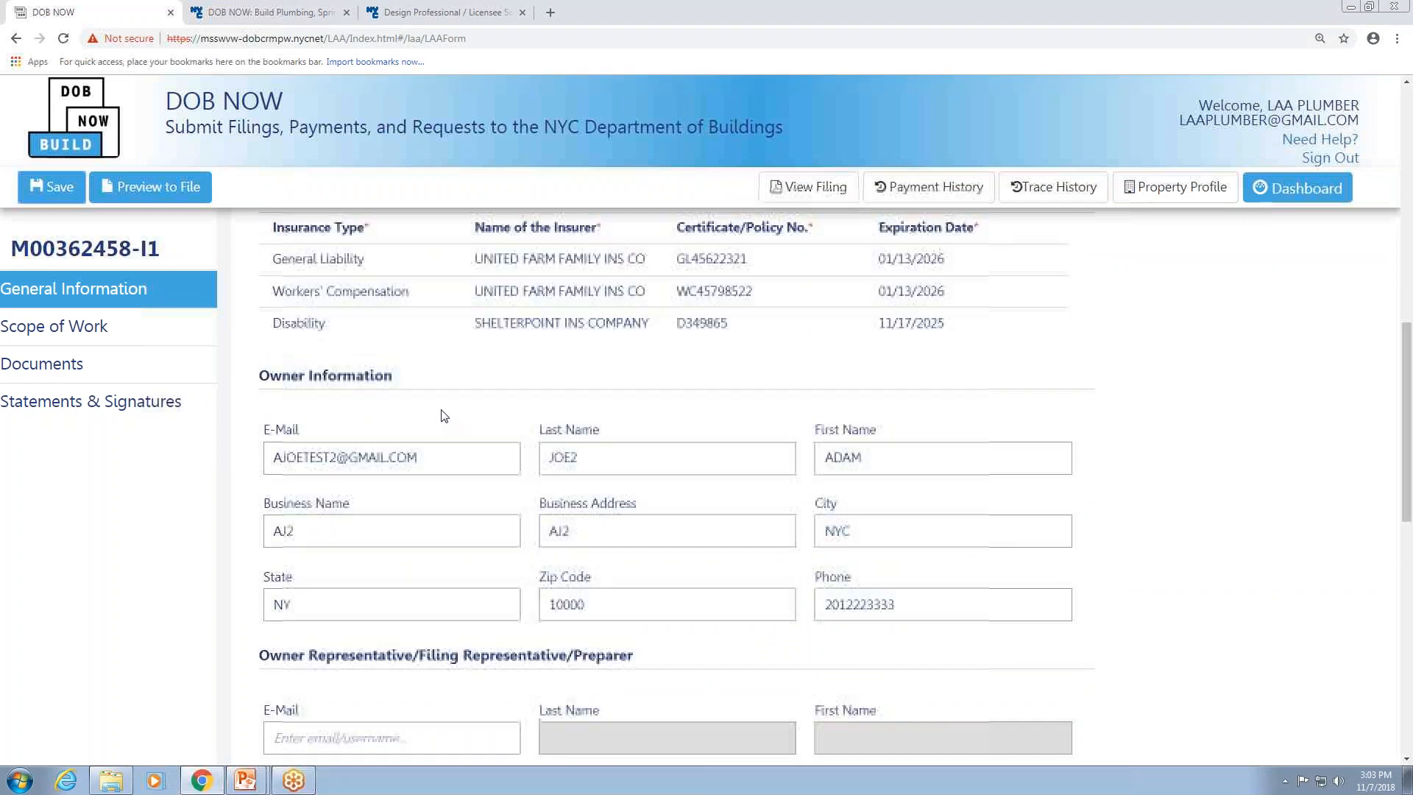
{"action": "scroll", "coordinate": [445, 422], "scroll_direction": "down", "scroll_amount": 10}
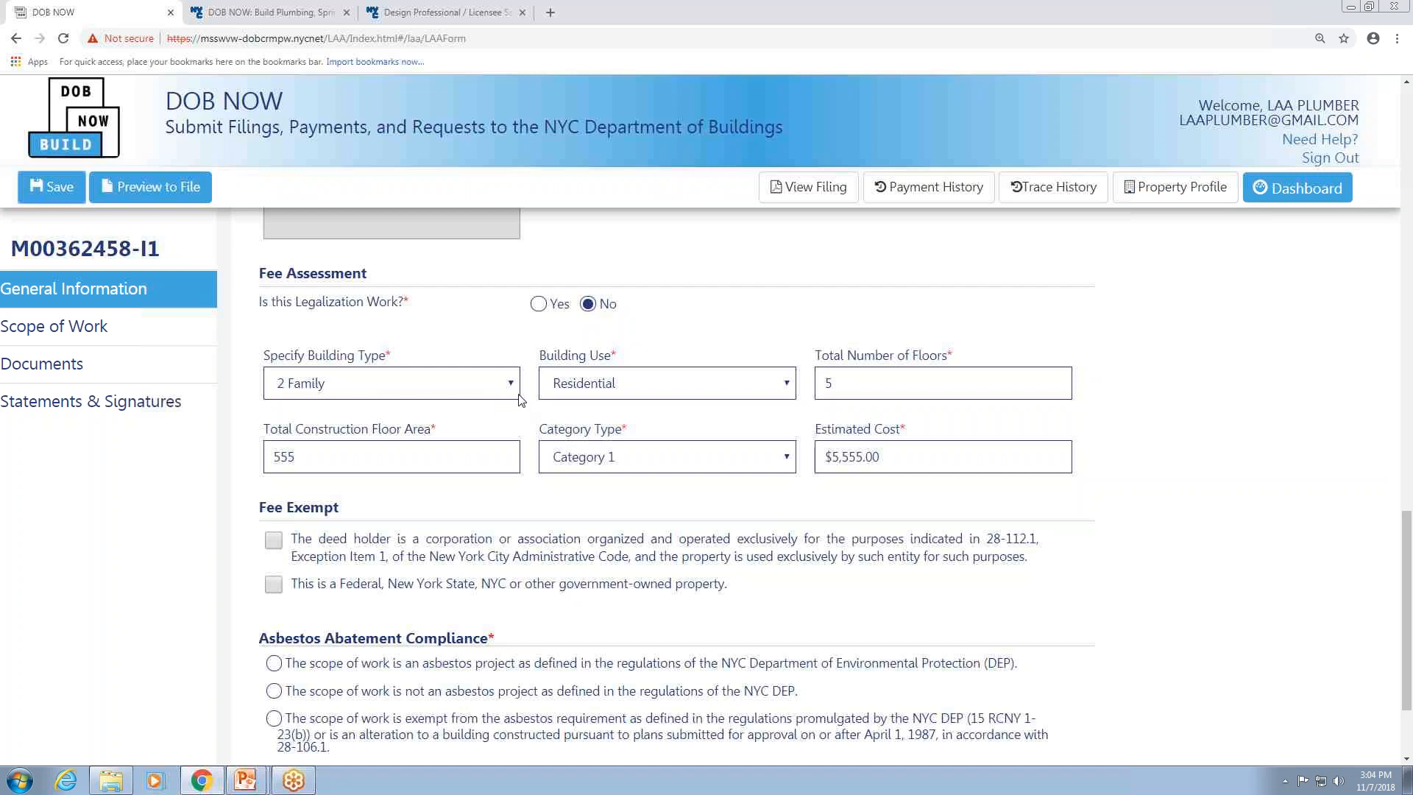
{"action": "scroll", "coordinate": [1300, 273], "scroll_direction": "up", "scroll_amount": 1}
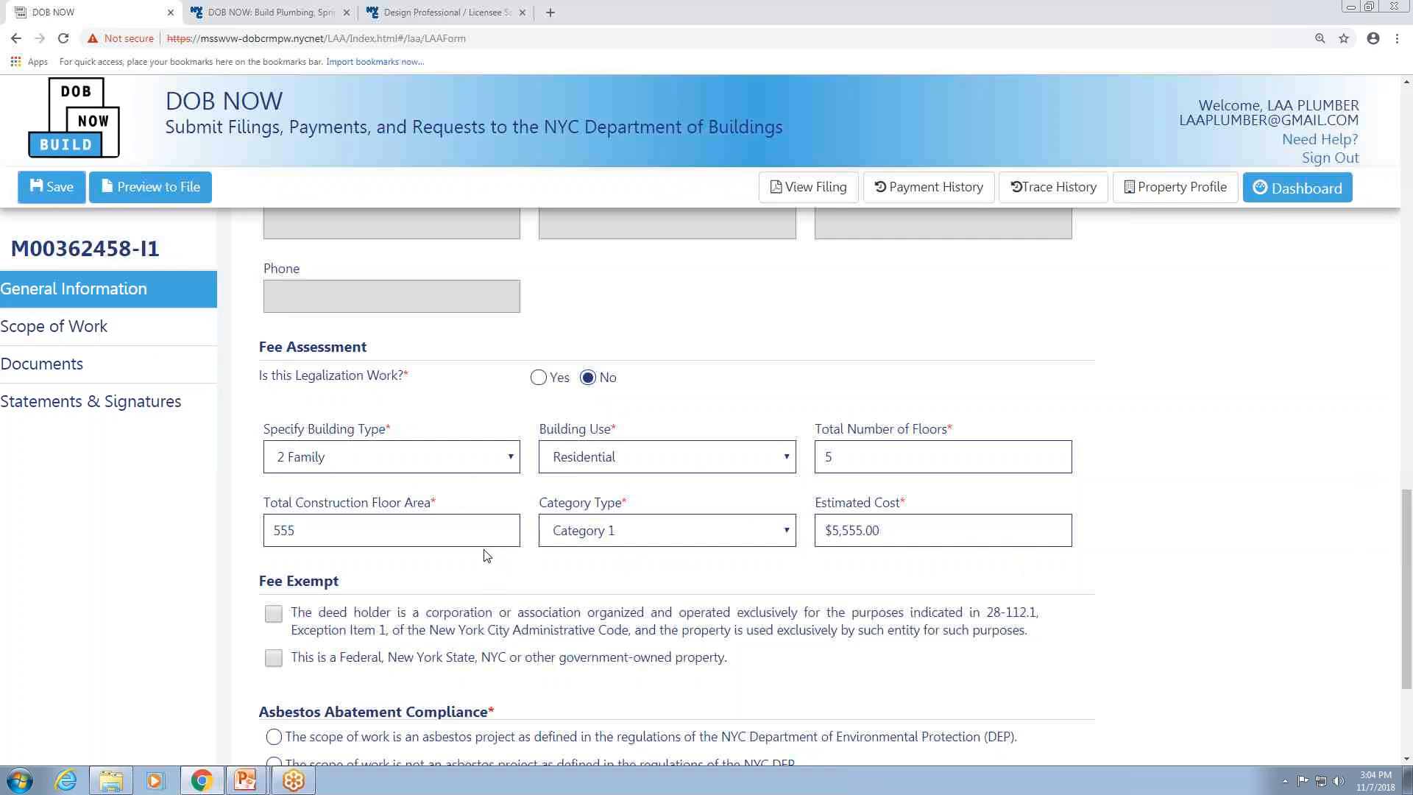
{"action": "scroll", "coordinate": [401, 503], "scroll_direction": "down", "scroll_amount": 2}
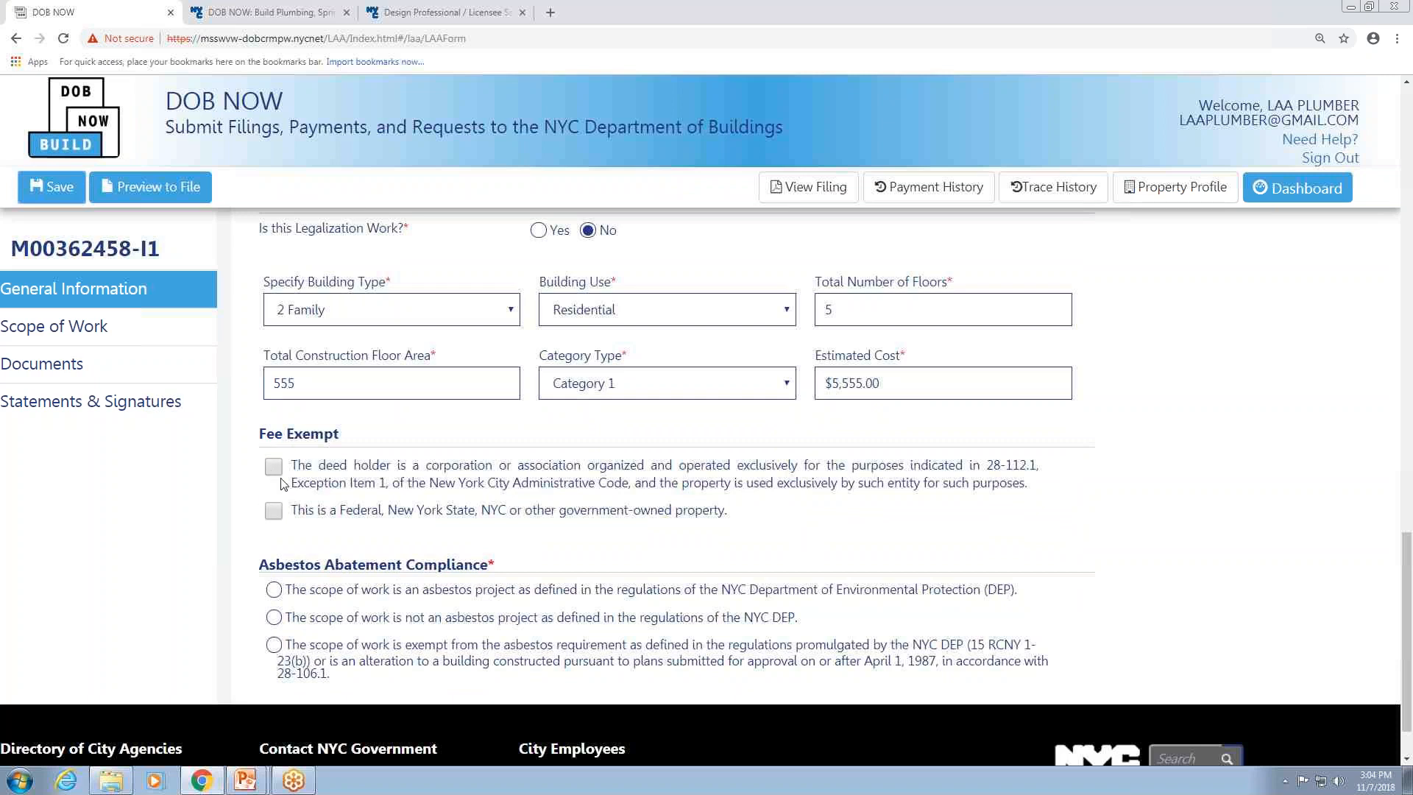
Mark the scope as an asbestos project as defined by NYC DEP and save the job filing.
{"action": "left_click", "coordinate": [274, 591]}
{"action": "left_click", "coordinate": [52, 189]}
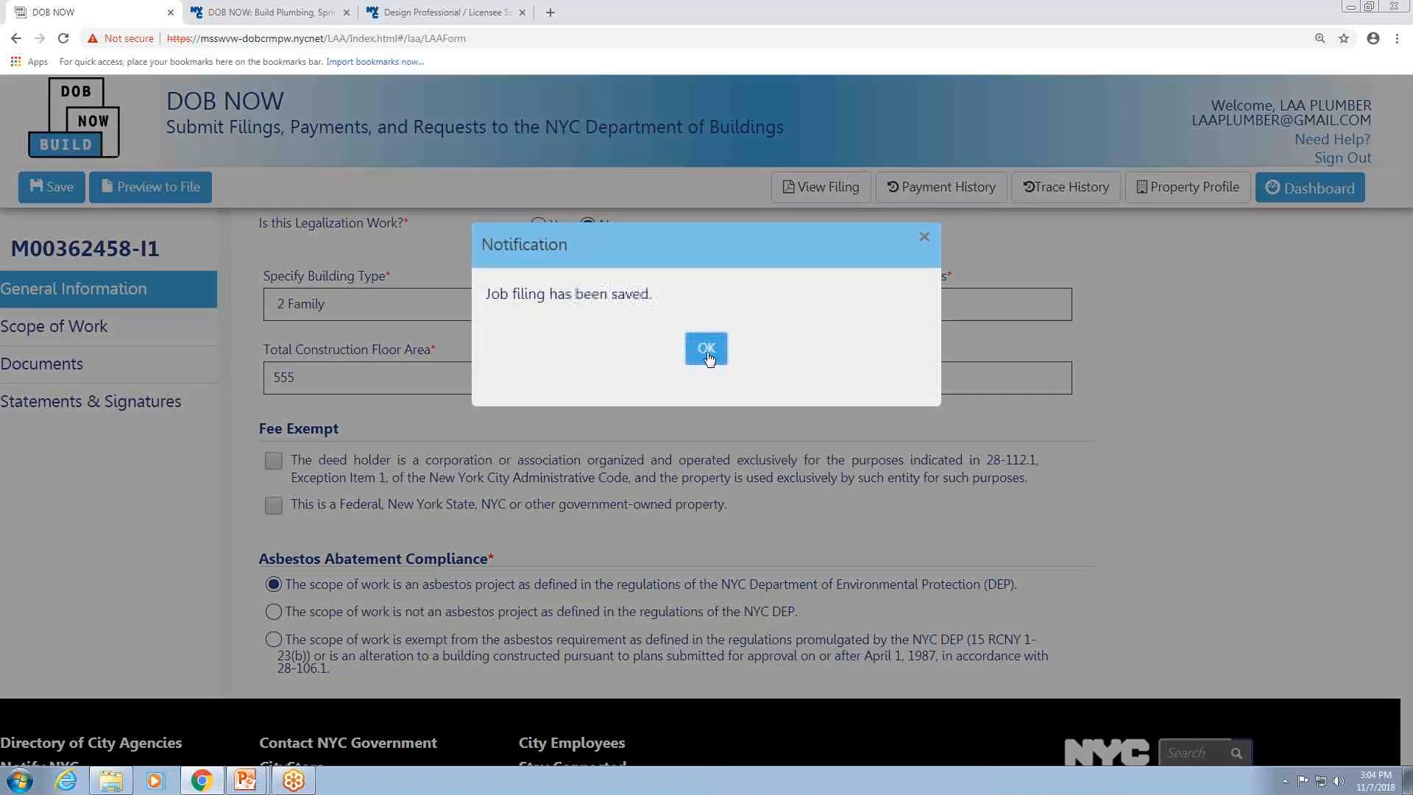
{"action": "left_click", "coordinate": [707, 349]}
Add a scope of work entry for Water Plumbing Work, New Installation, with item category Water Piping.
{"action": "scroll", "coordinate": [30, 336], "scroll_direction": "up", "scroll_amount": 7}
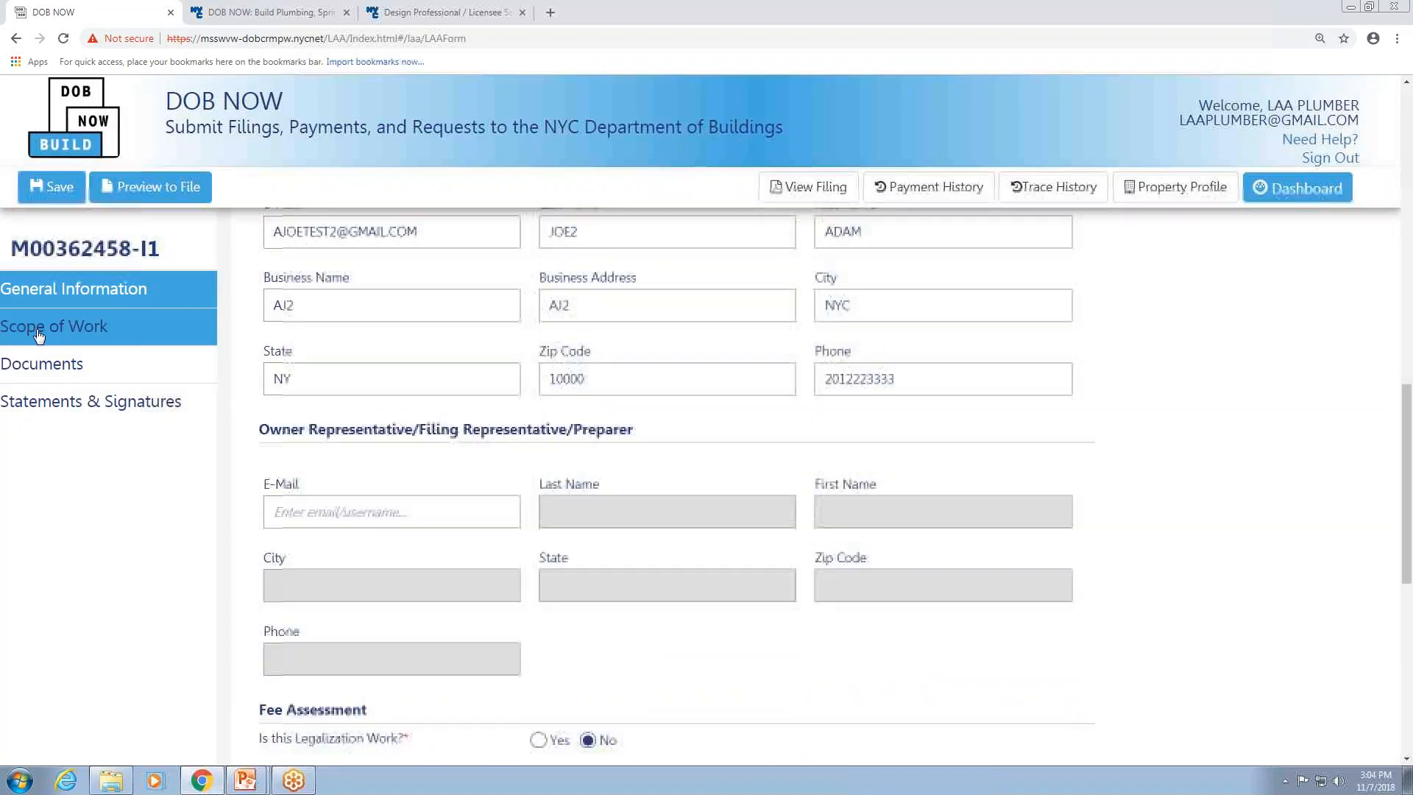
{"action": "left_click", "coordinate": [94, 333]}
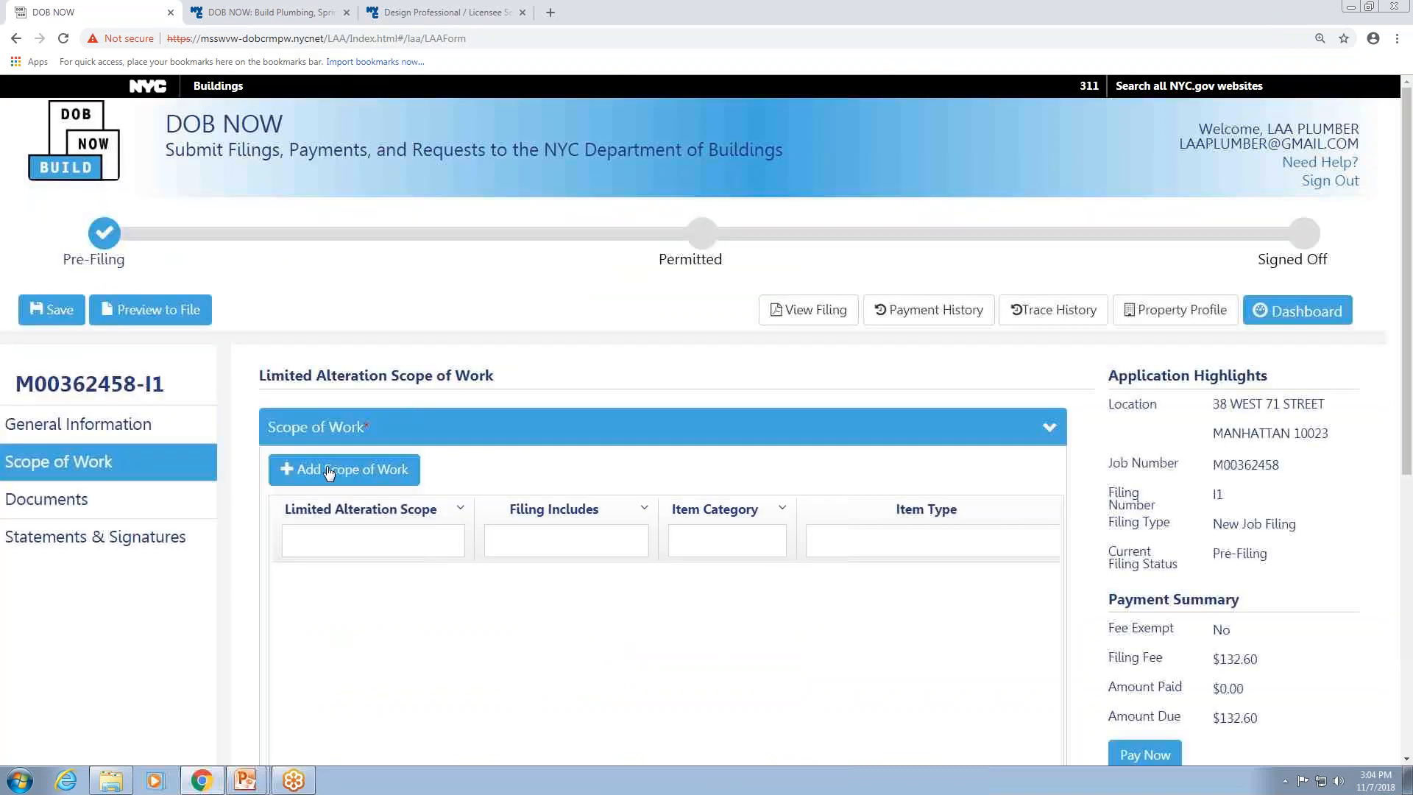
{"action": "left_click", "coordinate": [381, 469]}
{"action": "left_click", "coordinate": [535, 454]}
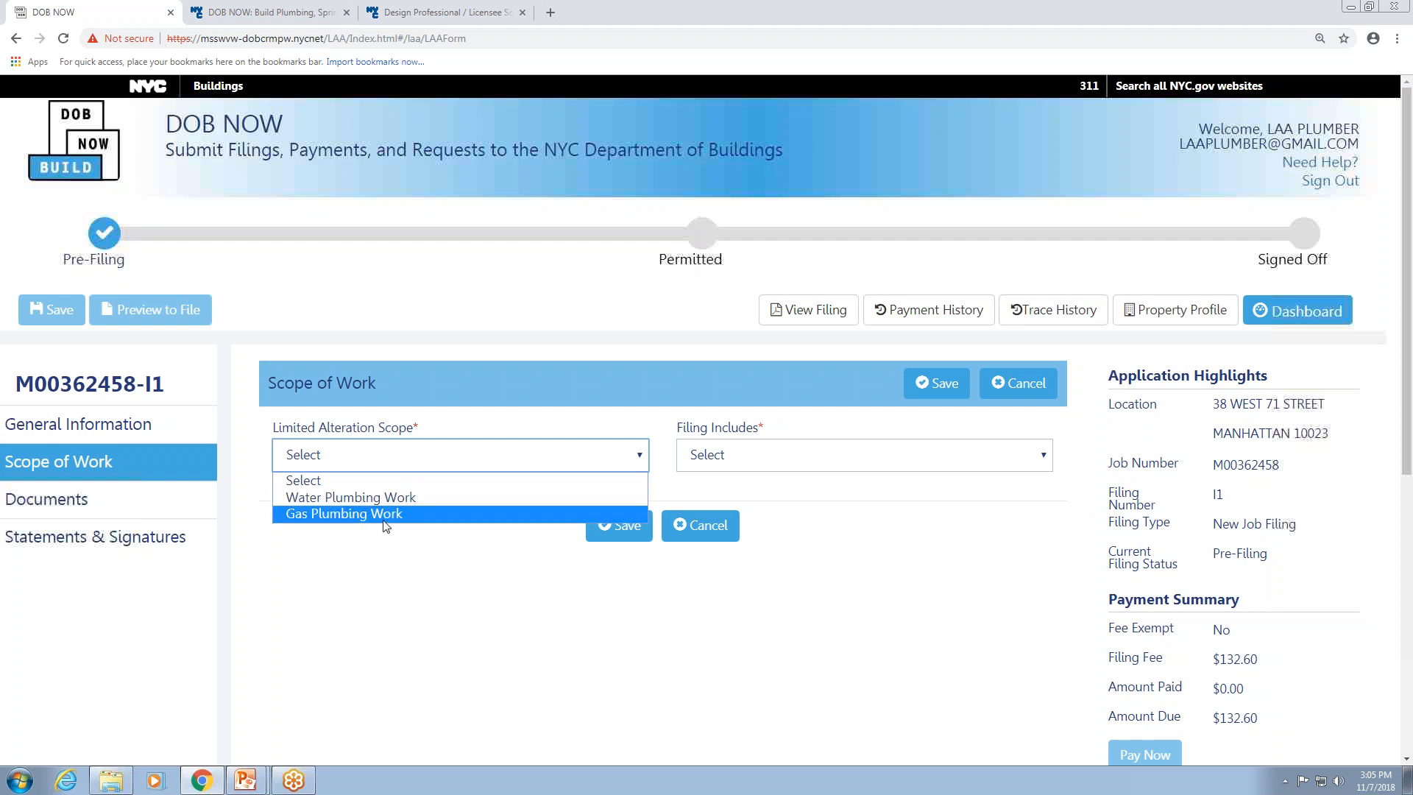
{"action": "left_click", "coordinate": [372, 498]}
{"action": "left_click", "coordinate": [816, 454]}
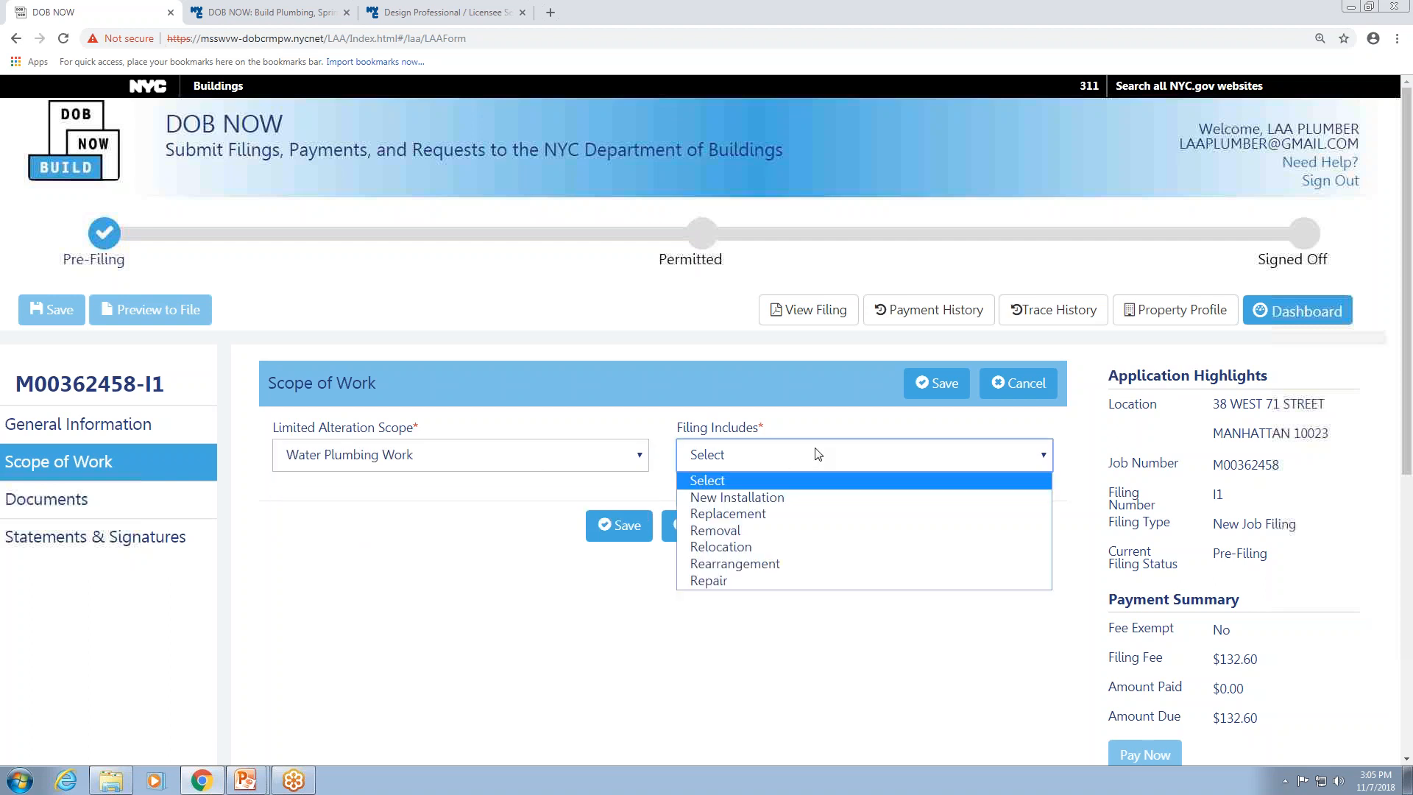
{"action": "left_click", "coordinate": [758, 498]}
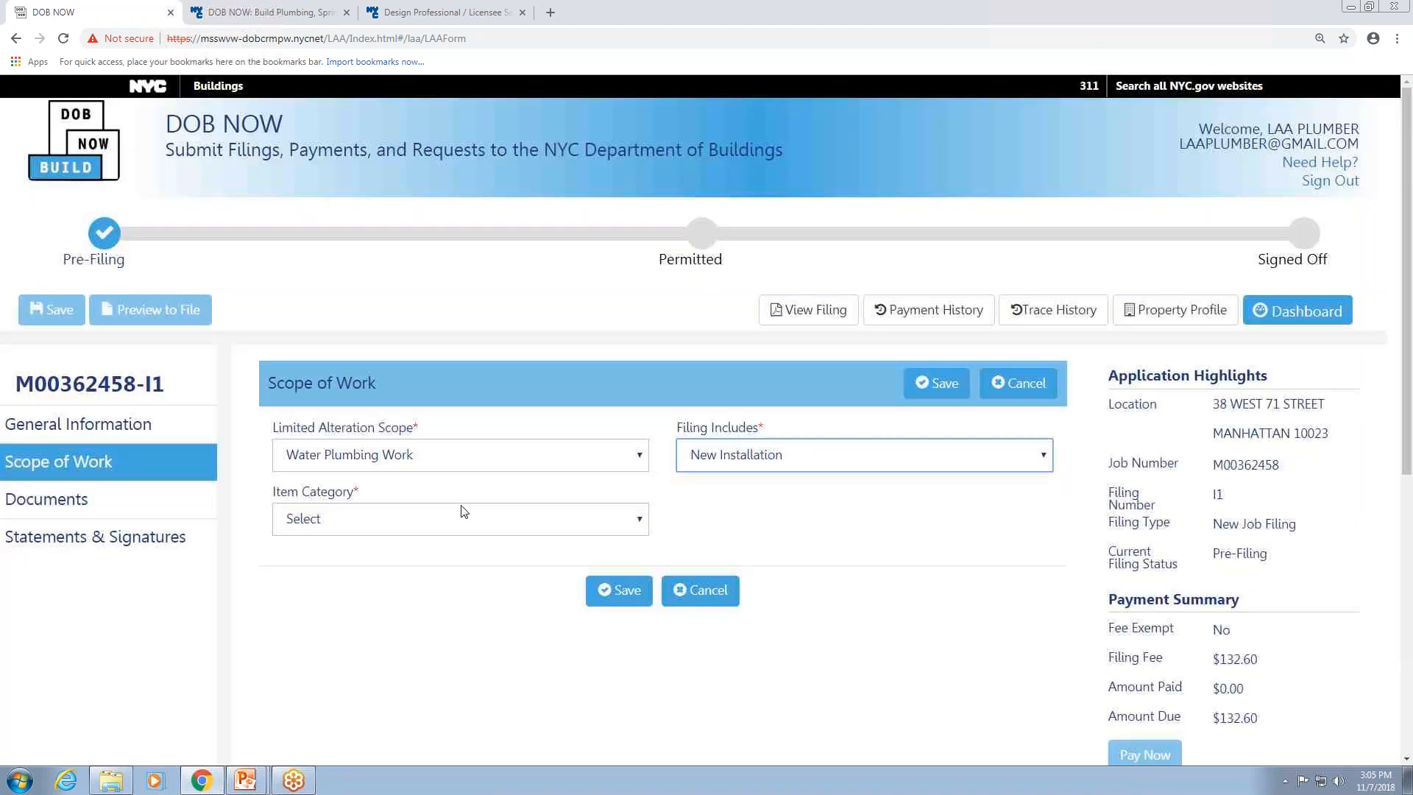
{"action": "left_click", "coordinate": [405, 521]}
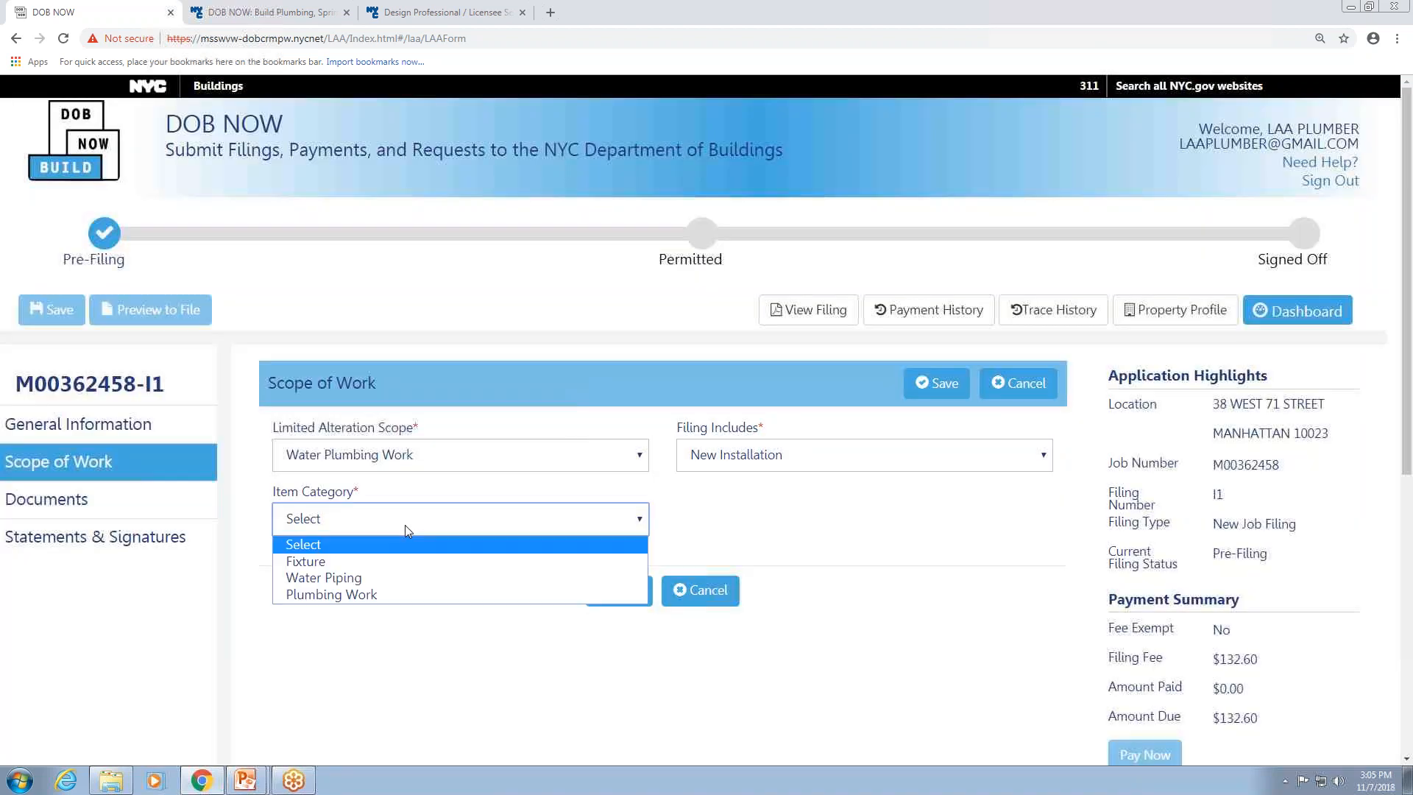
{"action": "left_click", "coordinate": [312, 577]}
{"action": "scroll", "coordinate": [376, 556], "scroll_direction": "down", "scroll_amount": 4}
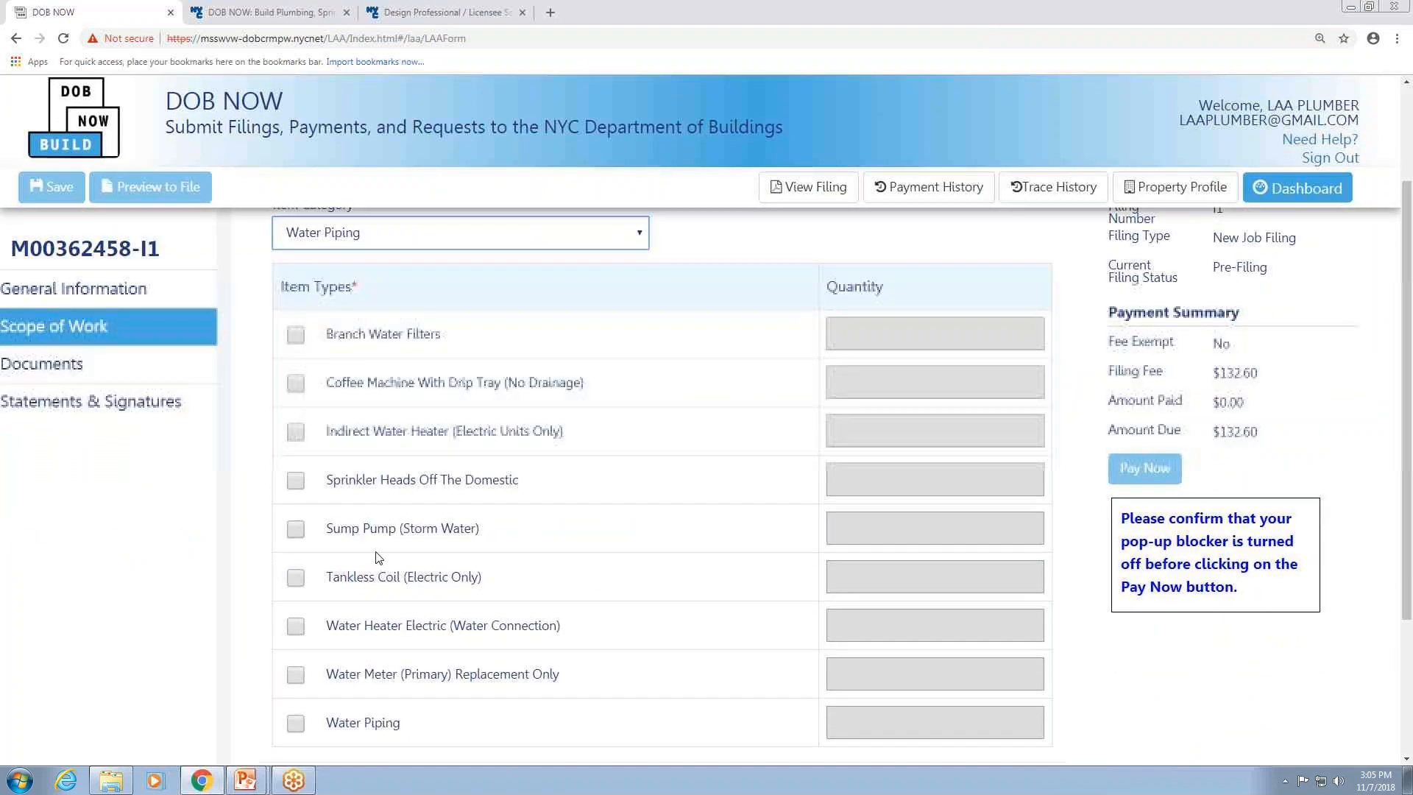
{"action": "scroll", "coordinate": [325, 529], "scroll_direction": "down", "scroll_amount": 1}
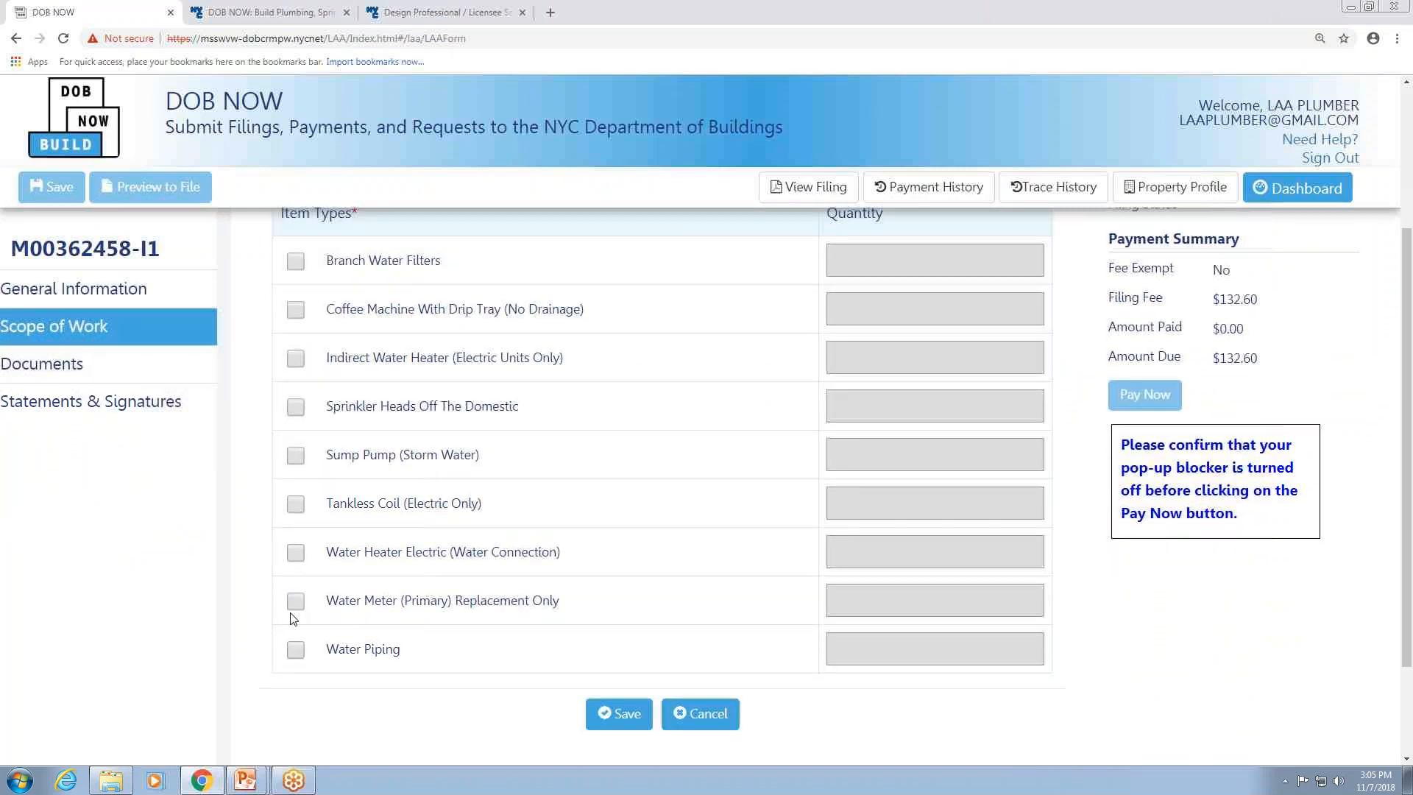
{"action": "left_click", "coordinate": [298, 505]}
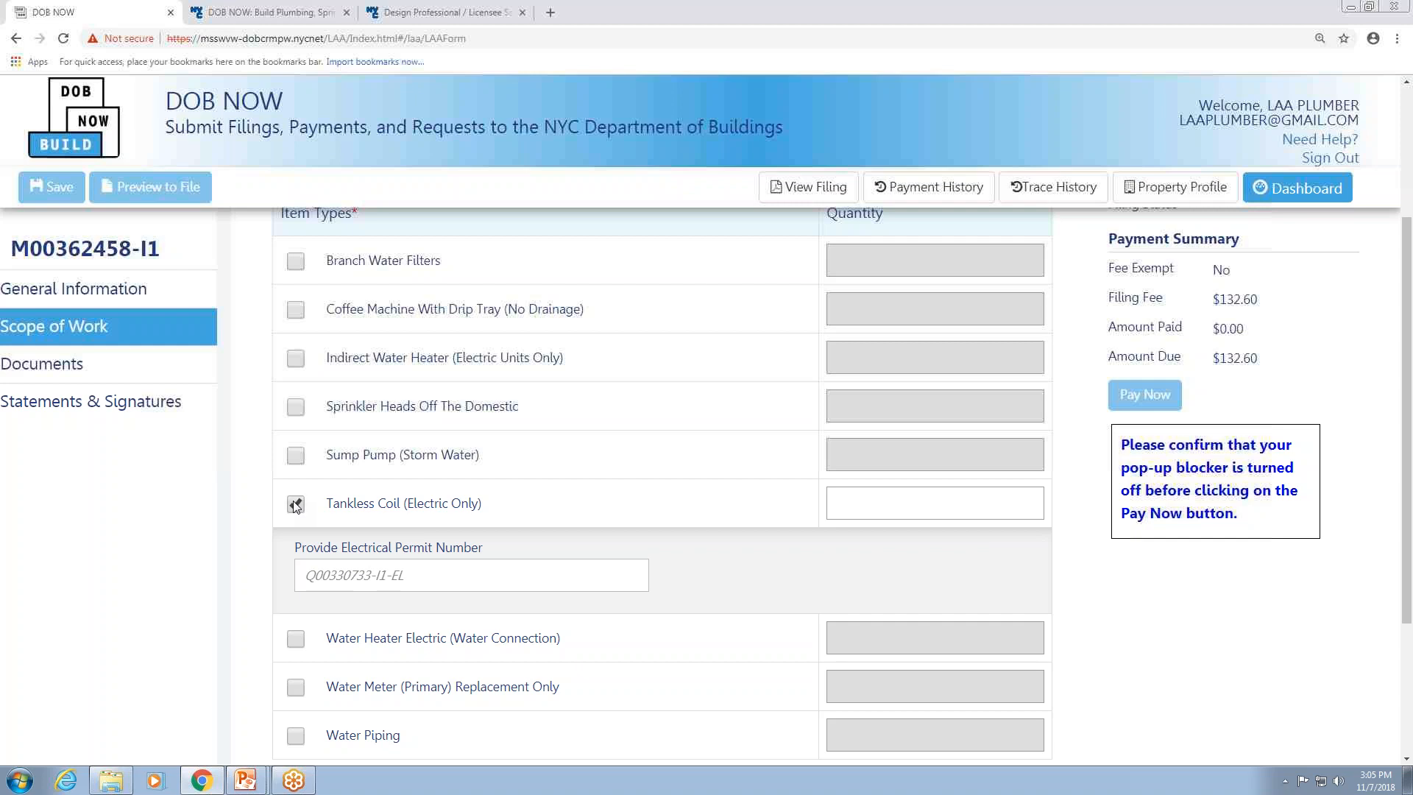
{"action": "left_click", "coordinate": [295, 504]}
{"action": "scroll", "coordinate": [824, 492], "scroll_direction": "up", "scroll_amount": 2}
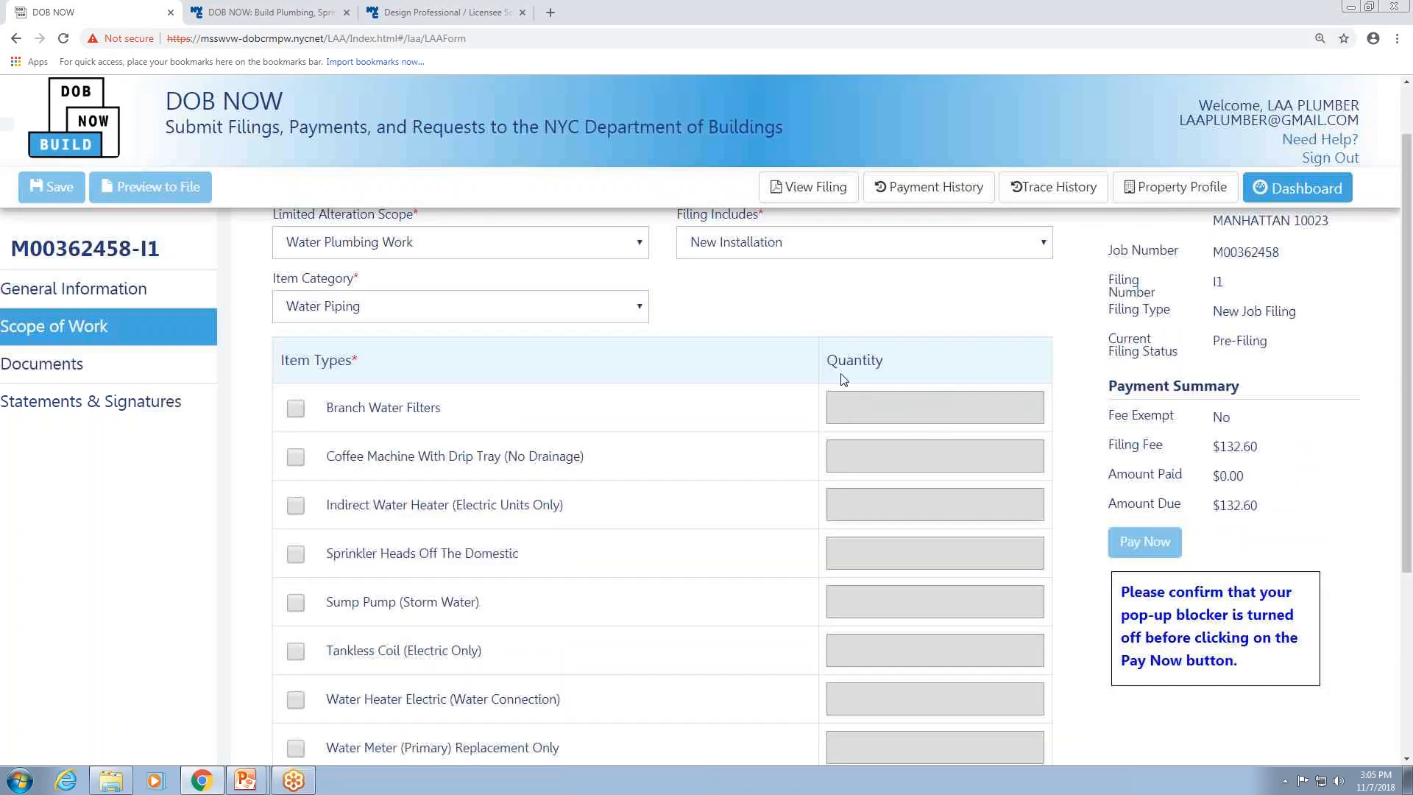
{"action": "left_click", "coordinate": [296, 409]}
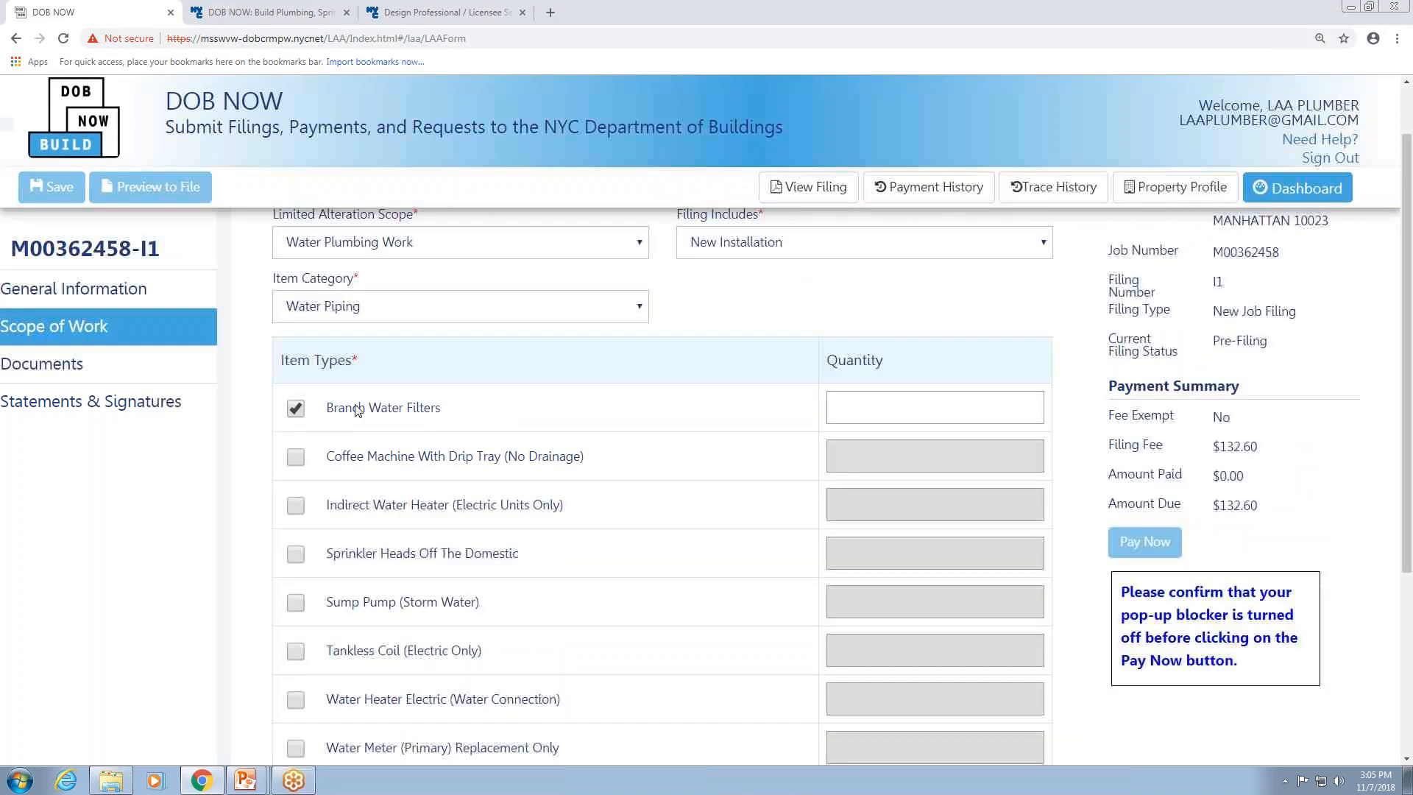
{"action": "left_click", "coordinate": [295, 413]}
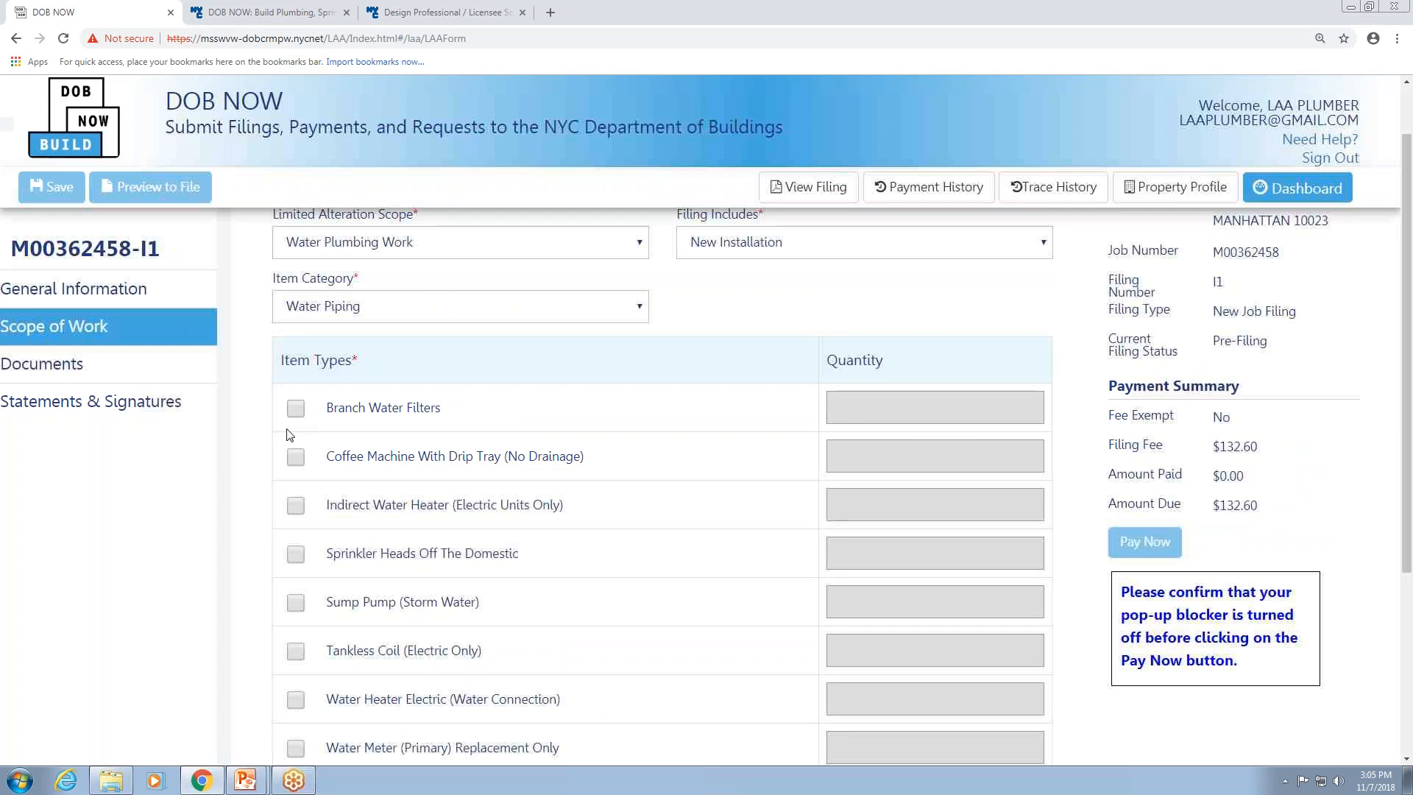
Select the Water Meter (Primary) Replacement Only item type with quantity 1 and save the scope of work.
{"action": "scroll", "coordinate": [315, 557], "scroll_direction": "down", "scroll_amount": 2}
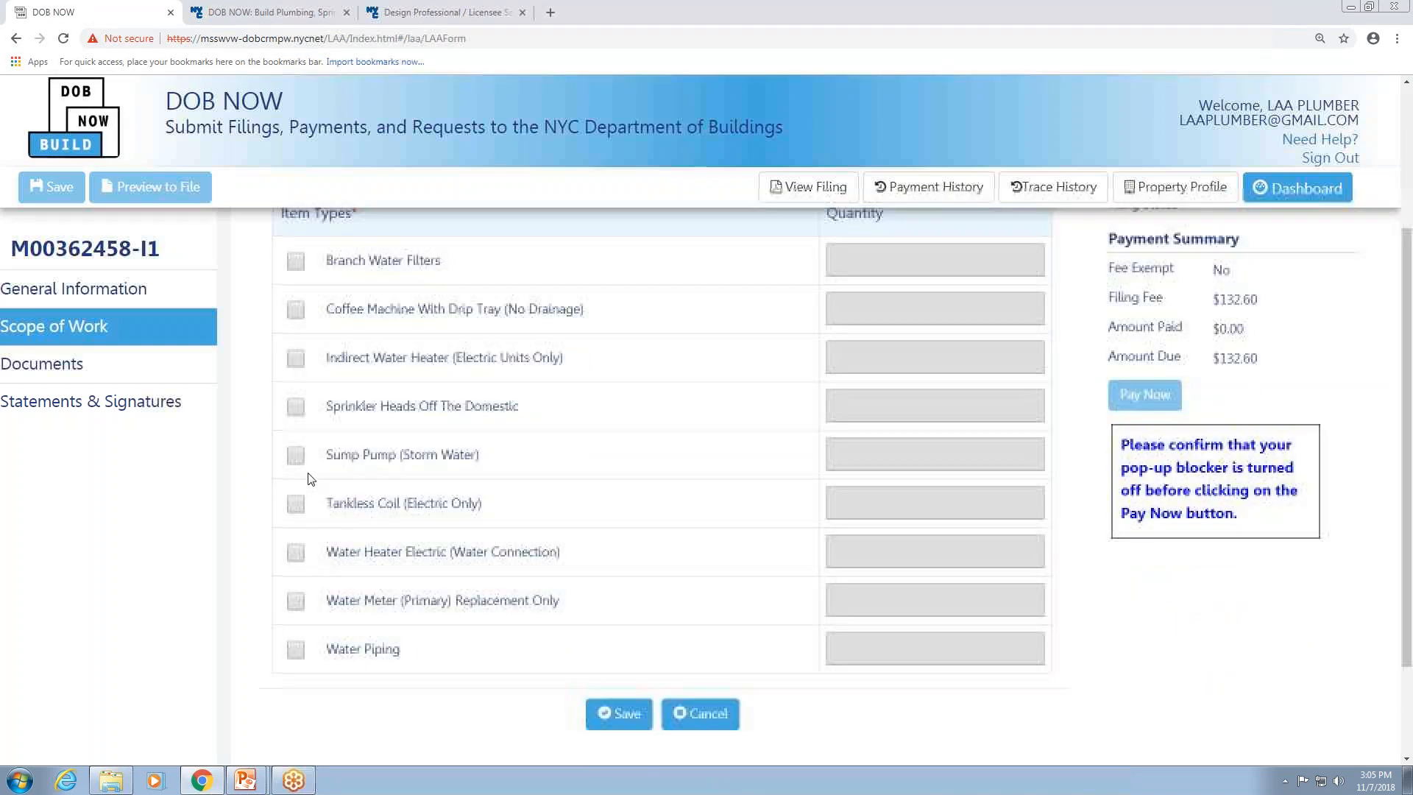
{"action": "left_click", "coordinate": [295, 600]}
{"action": "left_click", "coordinate": [894, 603]}
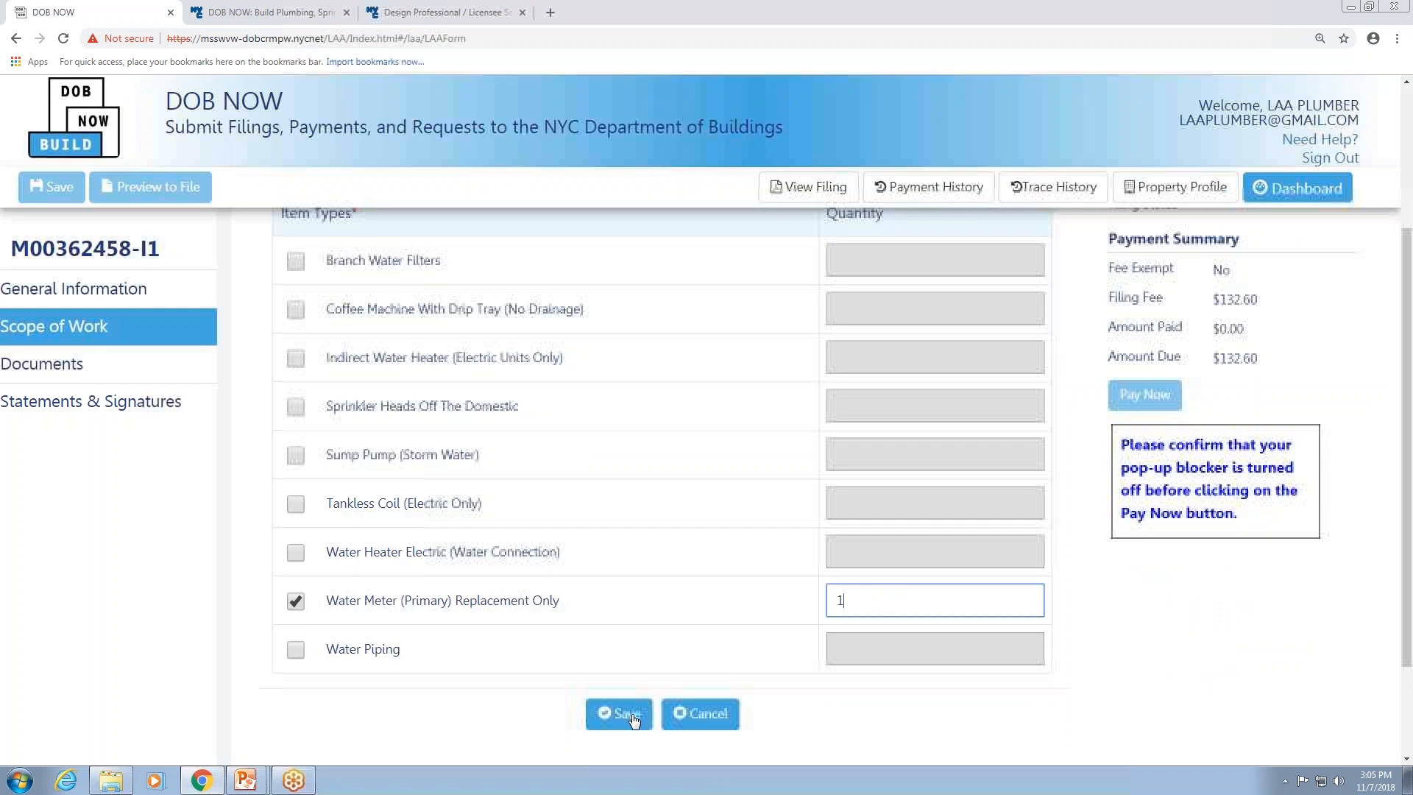
{"action": "left_click", "coordinate": [620, 714]}
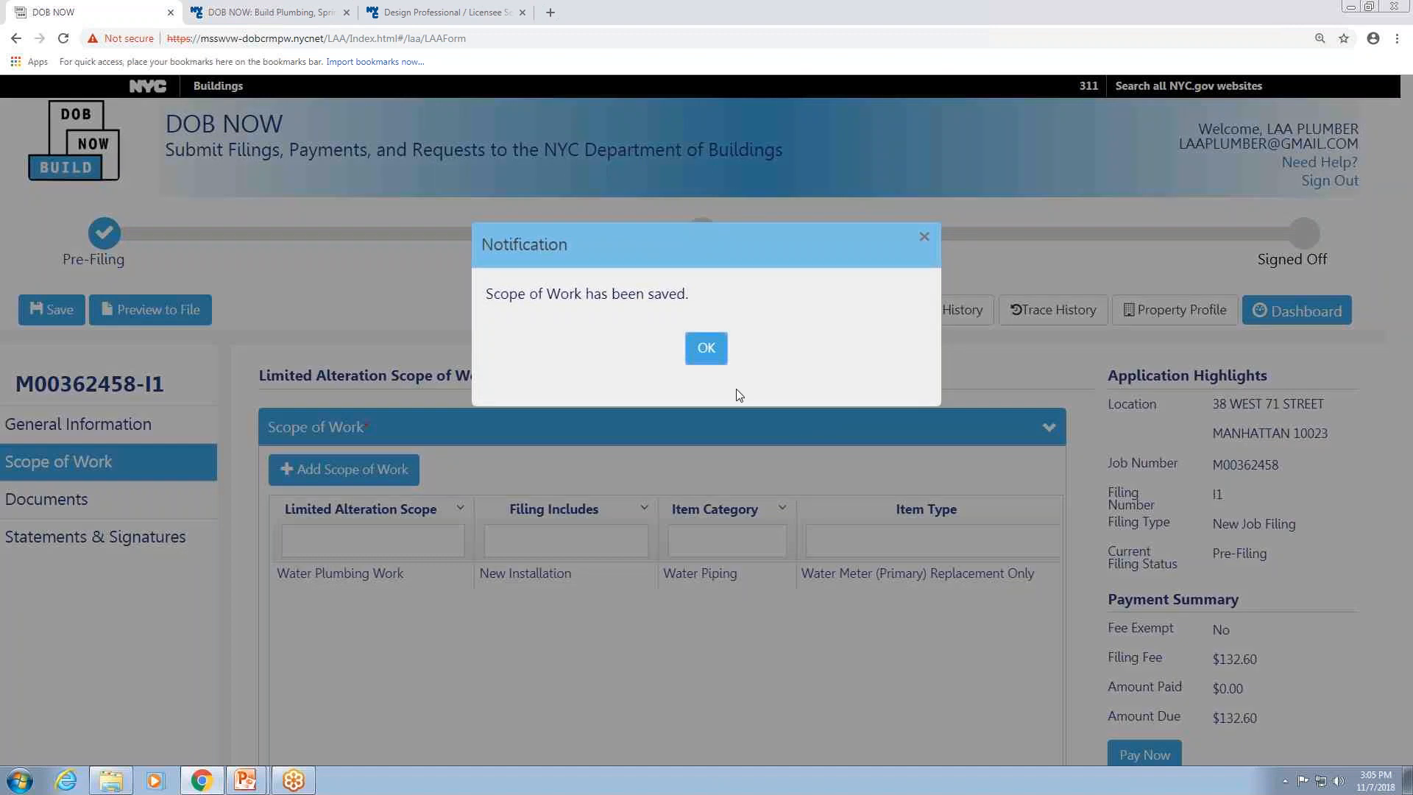
{"action": "left_click", "coordinate": [705, 350]}
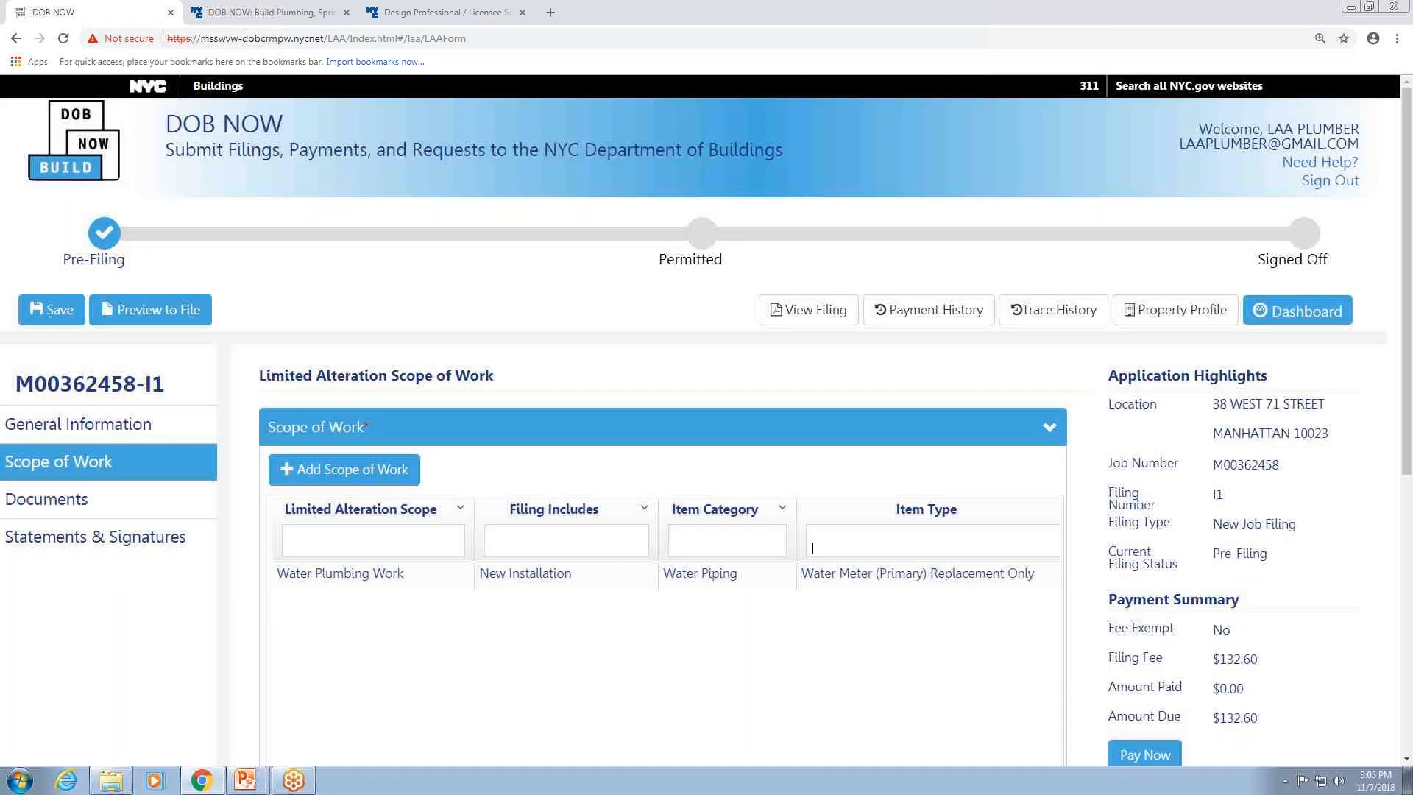
Edit the scope entry to add the Water Piping item type with quantity 1 and save it.
{"action": "scroll", "coordinate": [451, 360], "scroll_direction": "down", "scroll_amount": 3}
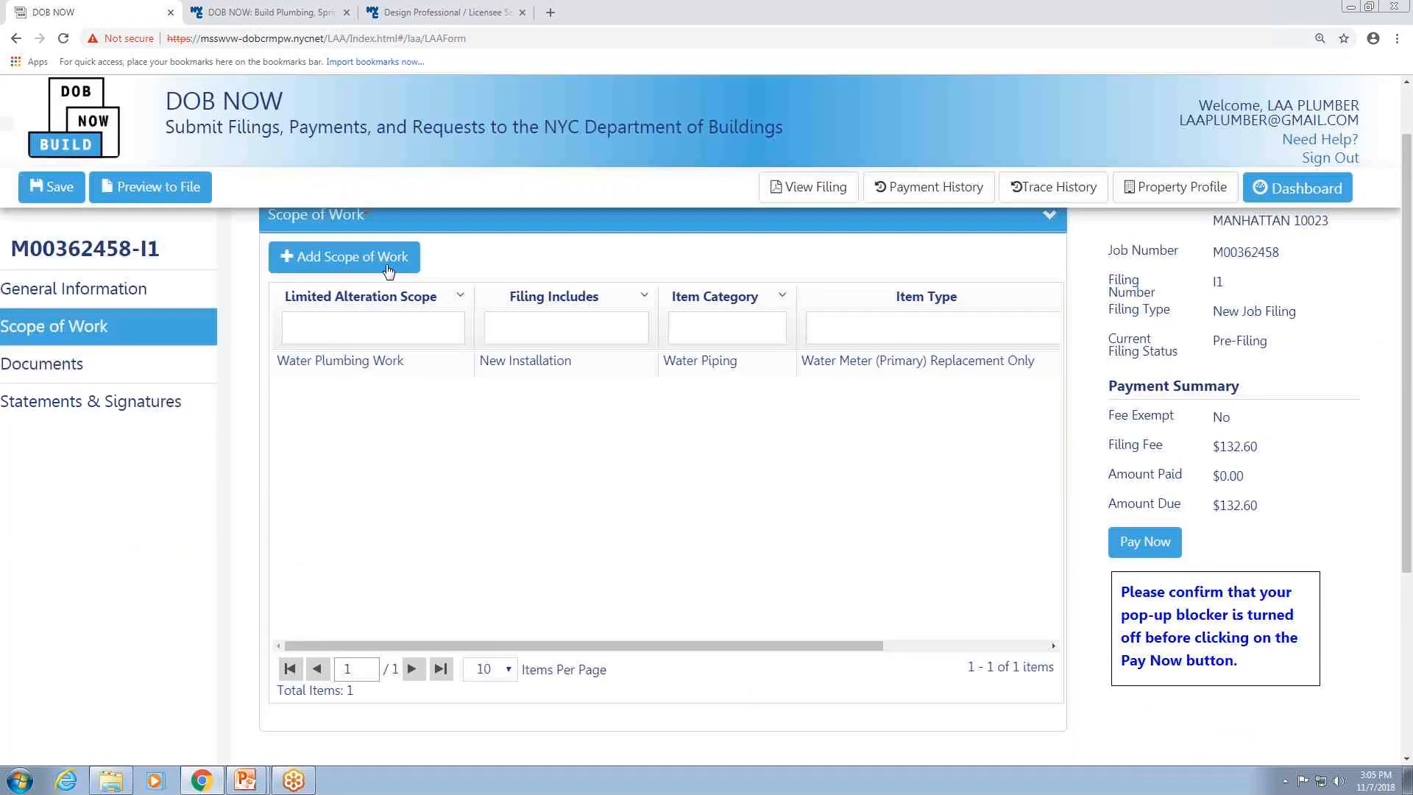
{"action": "left_click_drag", "start_coordinate": [732, 652], "coordinate": [946, 650]}
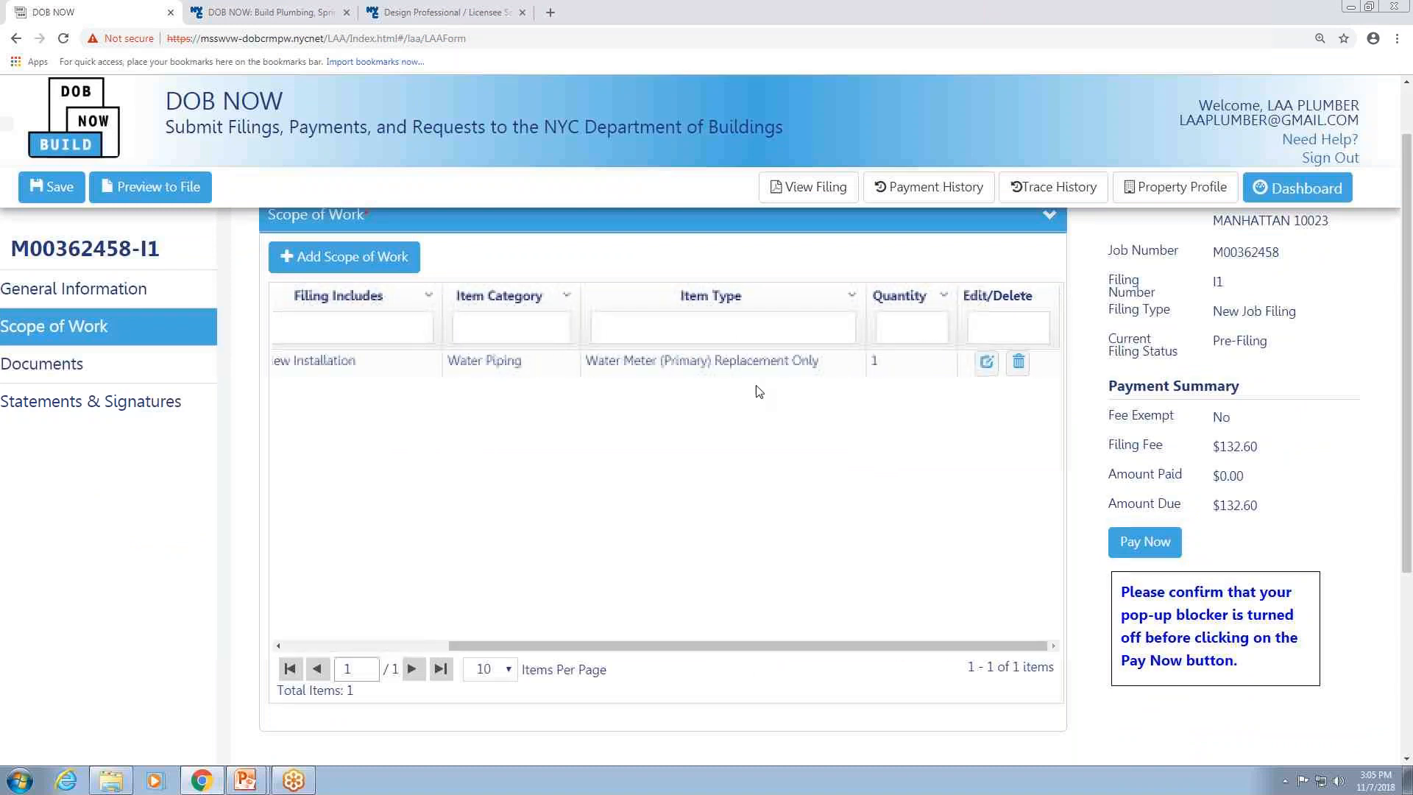
{"action": "left_click", "coordinate": [988, 362]}
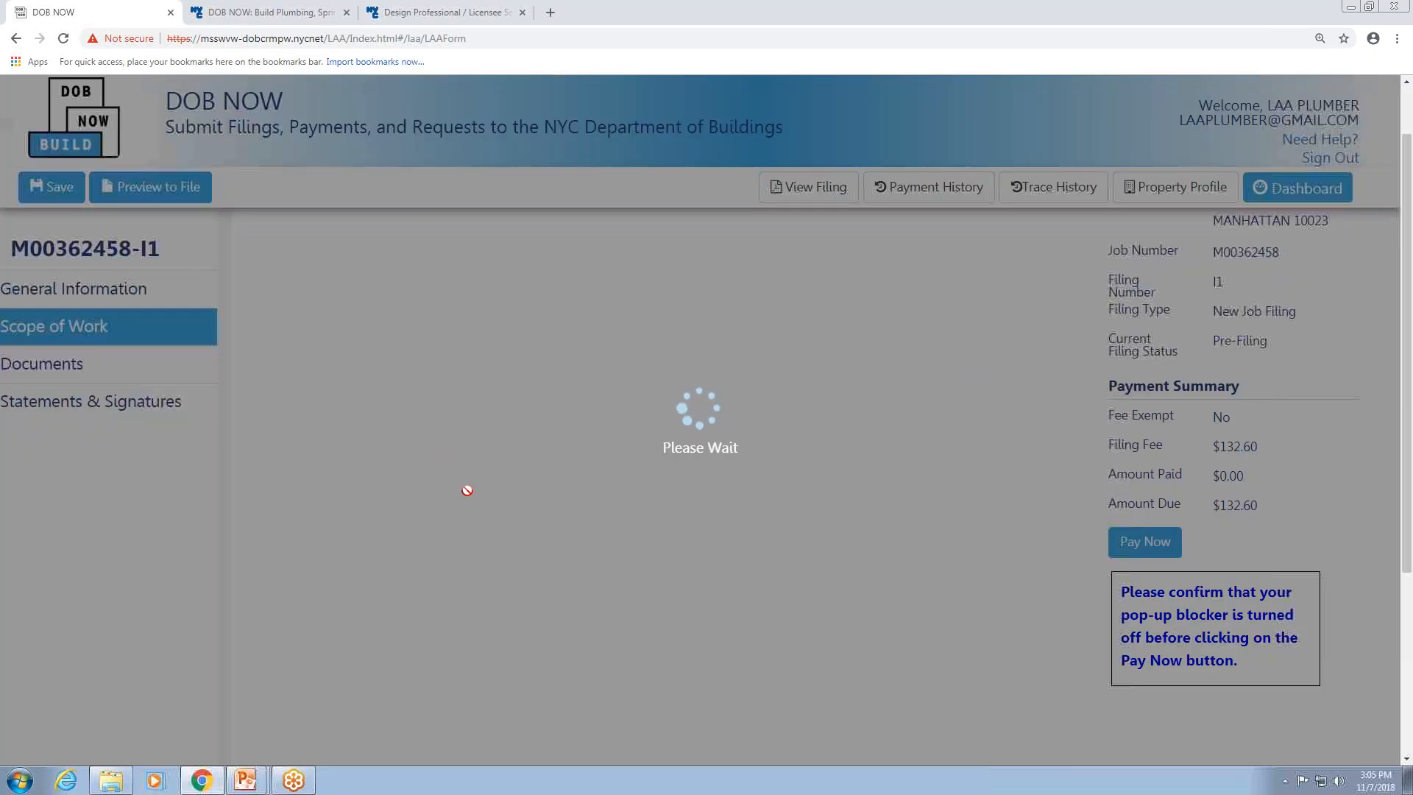
{"action": "scroll", "coordinate": [315, 488], "scroll_direction": "down", "scroll_amount": 2}
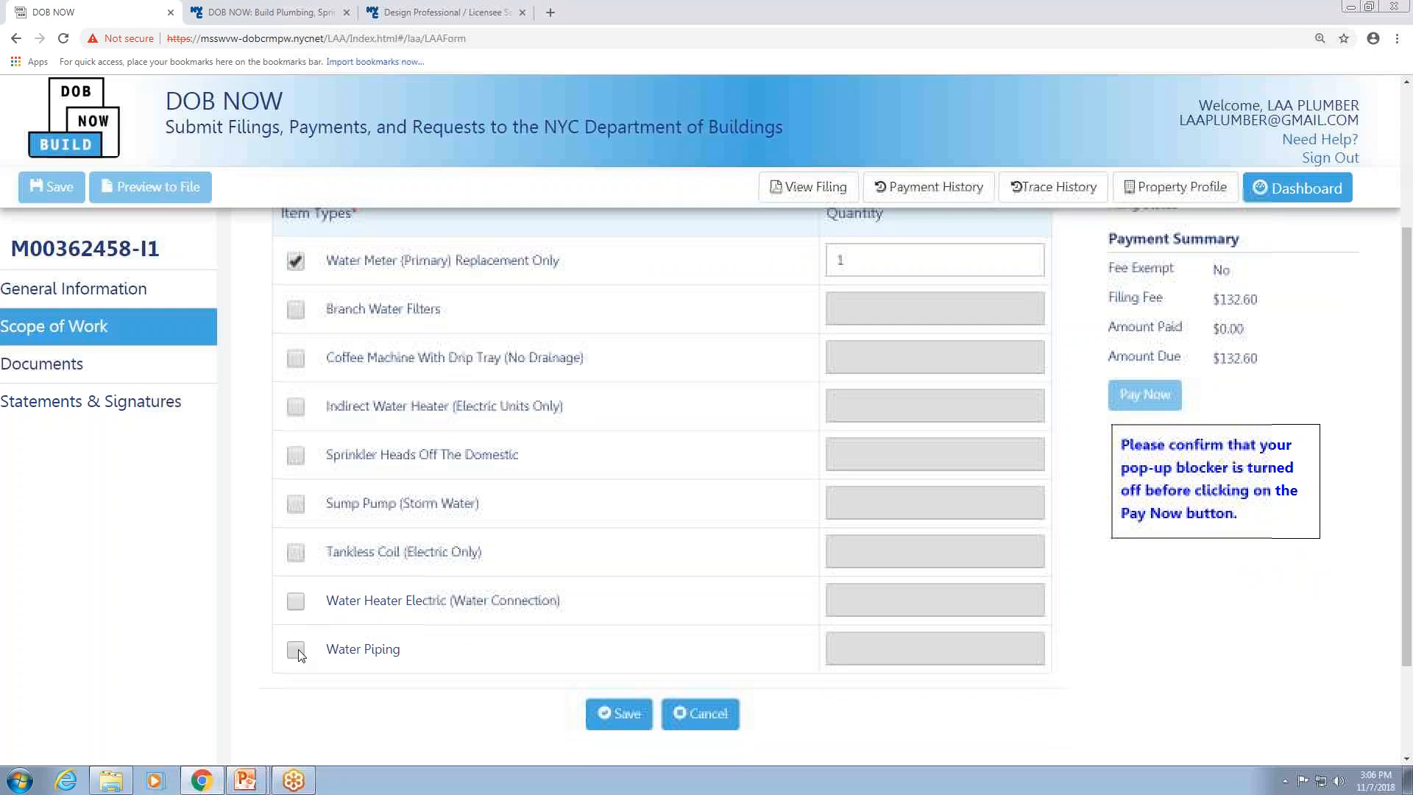
{"action": "left_click", "coordinate": [295, 649]}
{"action": "left_click", "coordinate": [908, 646]}
{"action": "type", "text": "1"}
{"action": "left_click", "coordinate": [622, 713]}
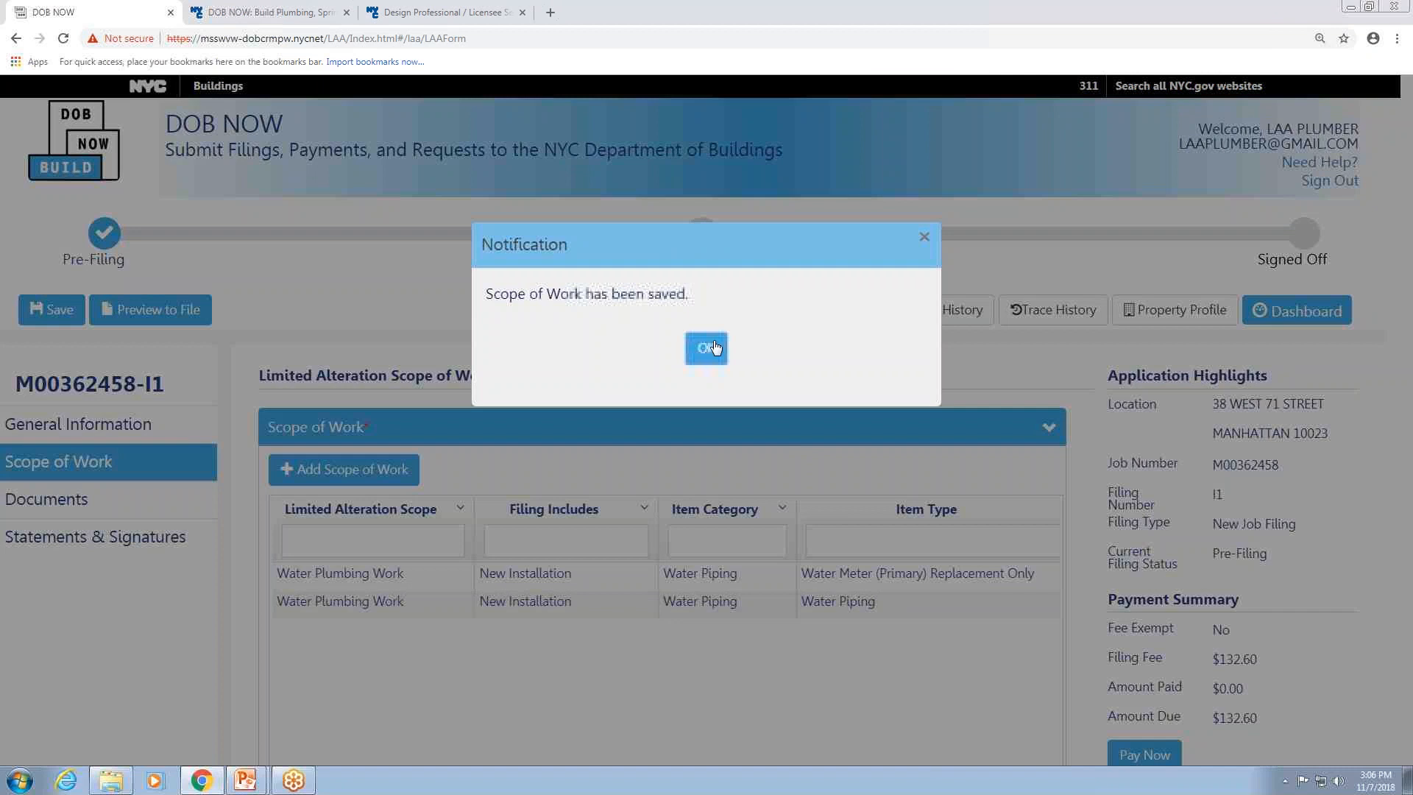
{"action": "left_click", "coordinate": [710, 348]}
Add a second scope of work for Gas Plumbing Work, New Installation, with item category Piping.
{"action": "scroll", "coordinate": [788, 568], "scroll_direction": "down", "scroll_amount": 4}
{"action": "left_click_drag", "start_coordinate": [788, 572], "coordinate": [1008, 577]}
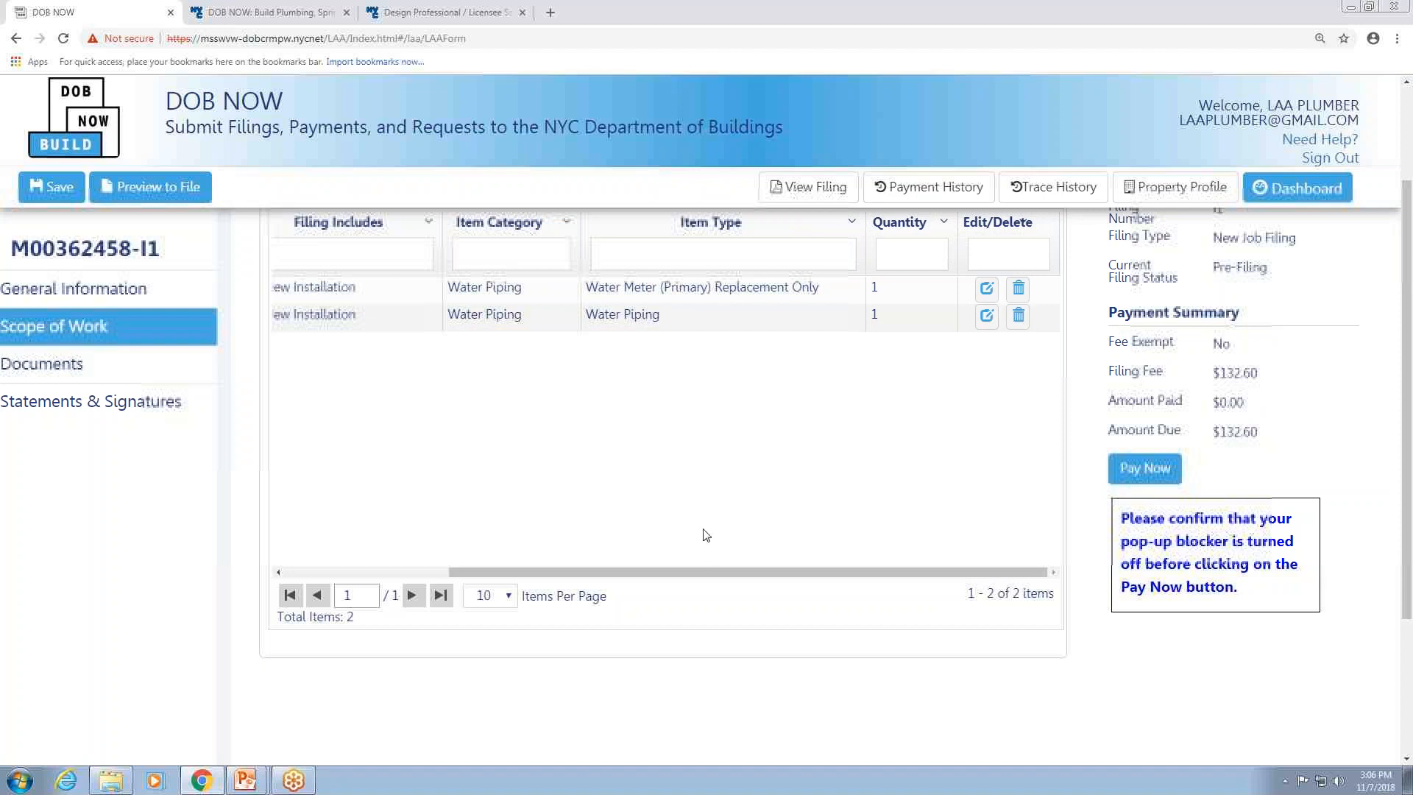
{"action": "left_click_drag", "start_coordinate": [693, 572], "coordinate": [372, 559]}
{"action": "scroll", "coordinate": [324, 499], "scroll_direction": "up", "scroll_amount": 4}
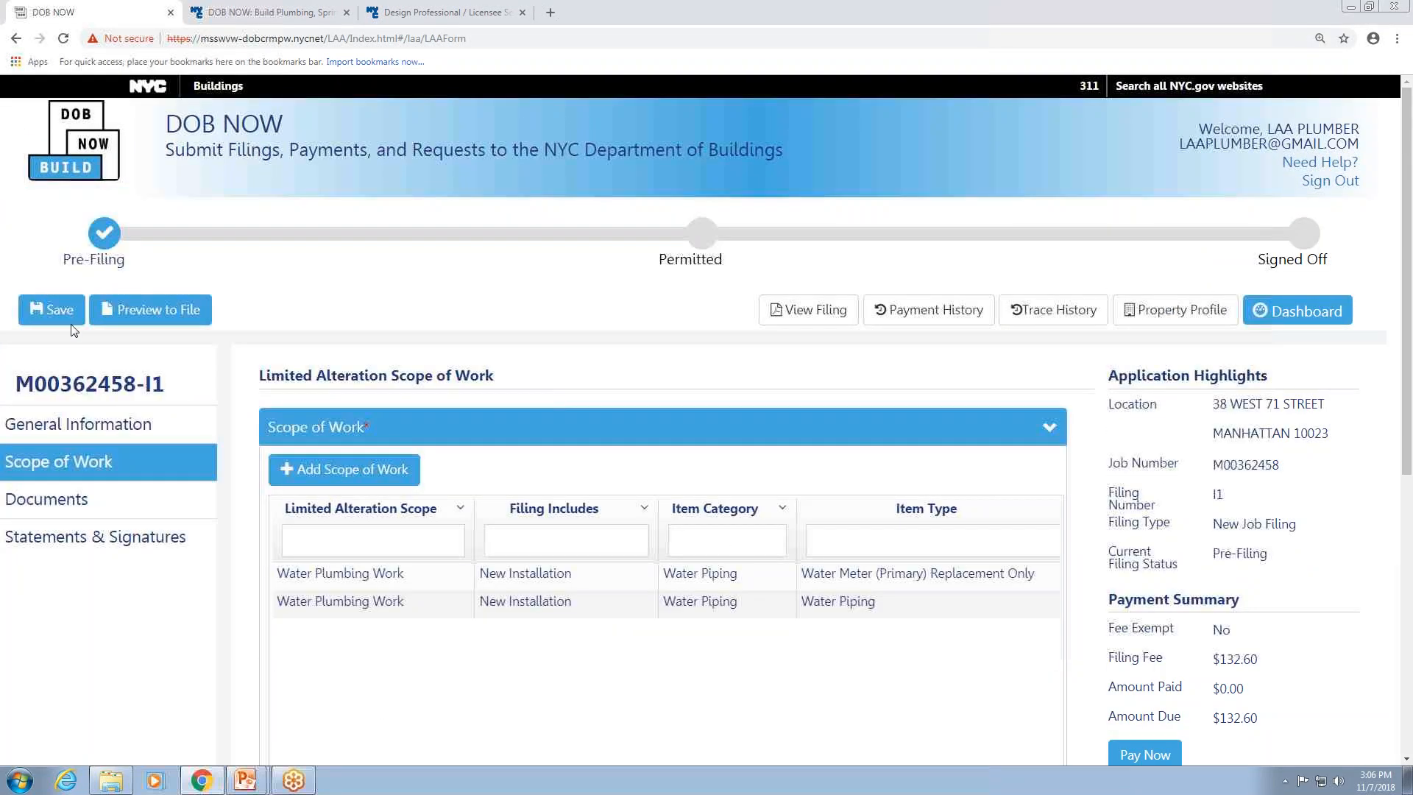
{"action": "left_click", "coordinate": [352, 469]}
{"action": "left_click", "coordinate": [522, 462]}
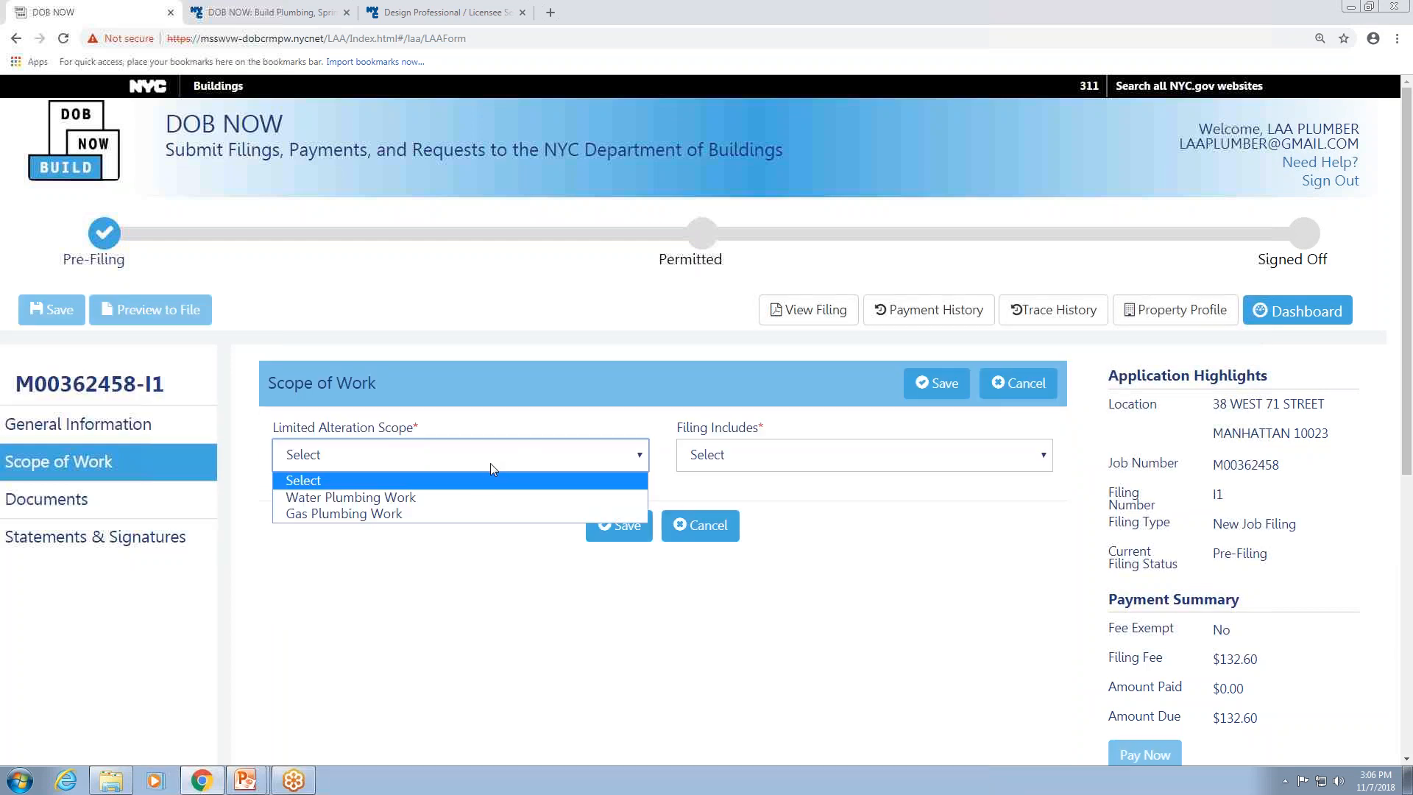
{"action": "left_click", "coordinate": [380, 512]}
{"action": "left_click", "coordinate": [846, 463]}
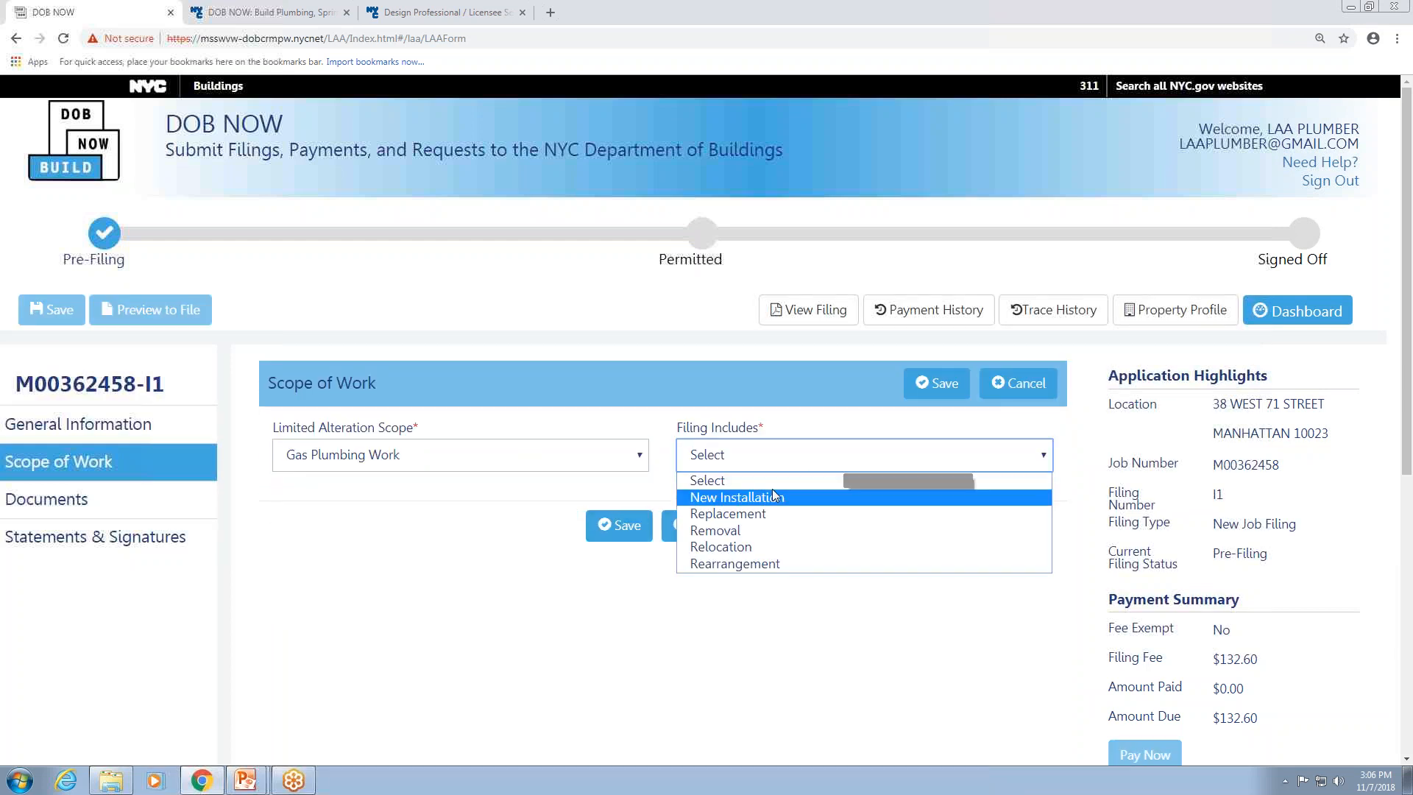
{"action": "left_click", "coordinate": [771, 491]}
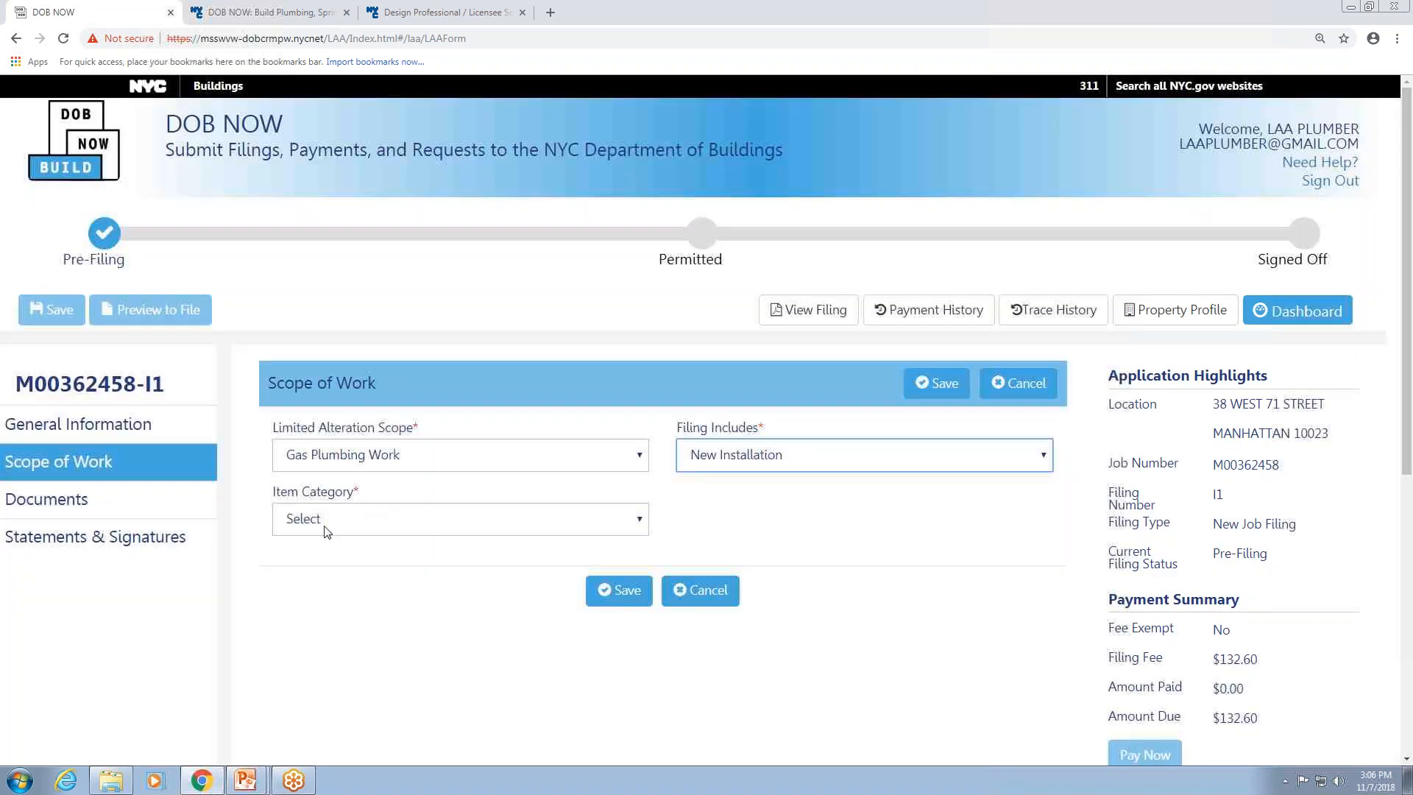
{"action": "left_click", "coordinate": [327, 523]}
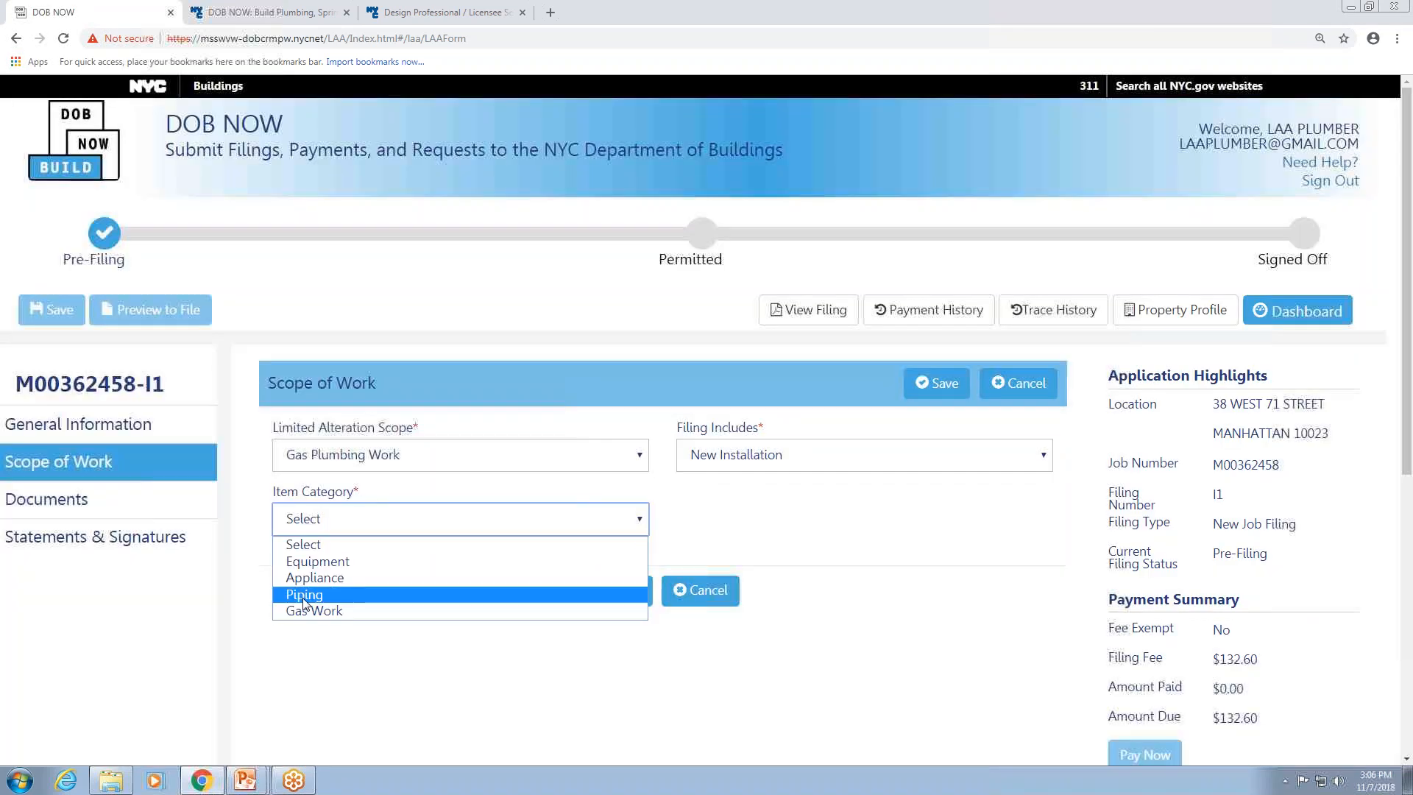
{"action": "left_click", "coordinate": [305, 595]}
Select Gas Oil Burner Pilot with quantity 1, answer the additional meters question, and save the scope of work.
{"action": "scroll", "coordinate": [318, 629], "scroll_direction": "down", "scroll_amount": 3}
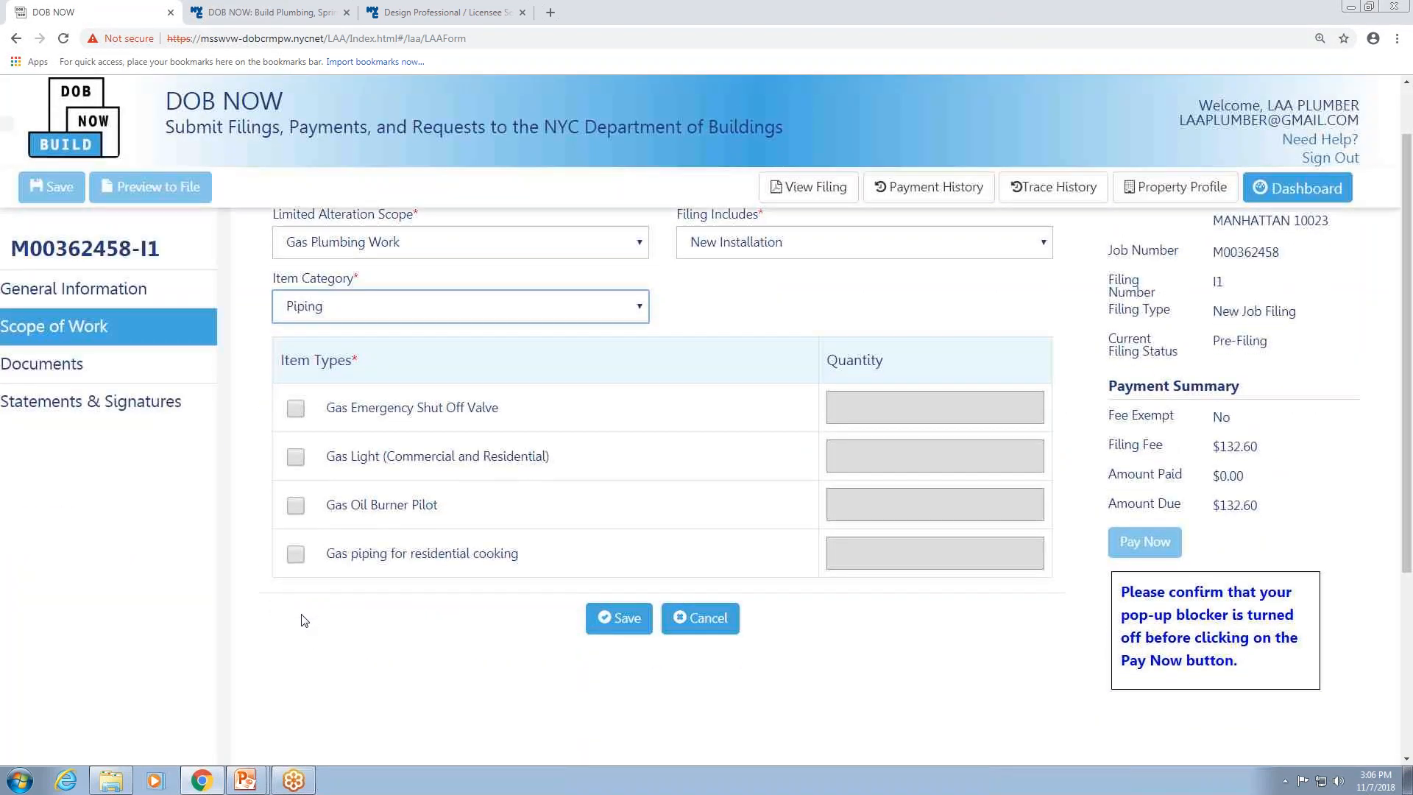
{"action": "left_click", "coordinate": [296, 505]}
{"action": "left_click", "coordinate": [869, 513]}
{"action": "type", "text": "1"}
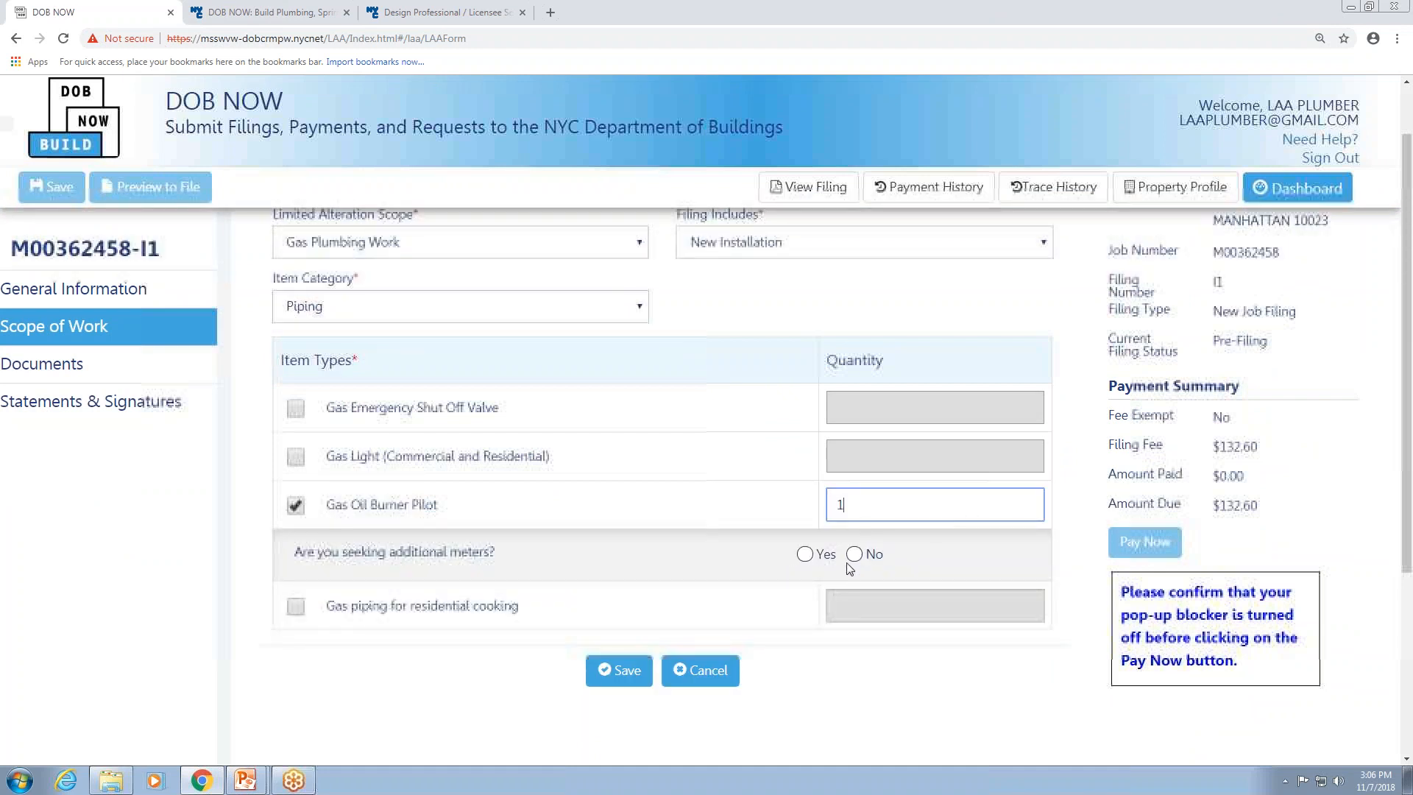
{"action": "left_click", "coordinate": [804, 554]}
{"action": "left_click", "coordinate": [854, 591]}
{"action": "left_click", "coordinate": [621, 706]}
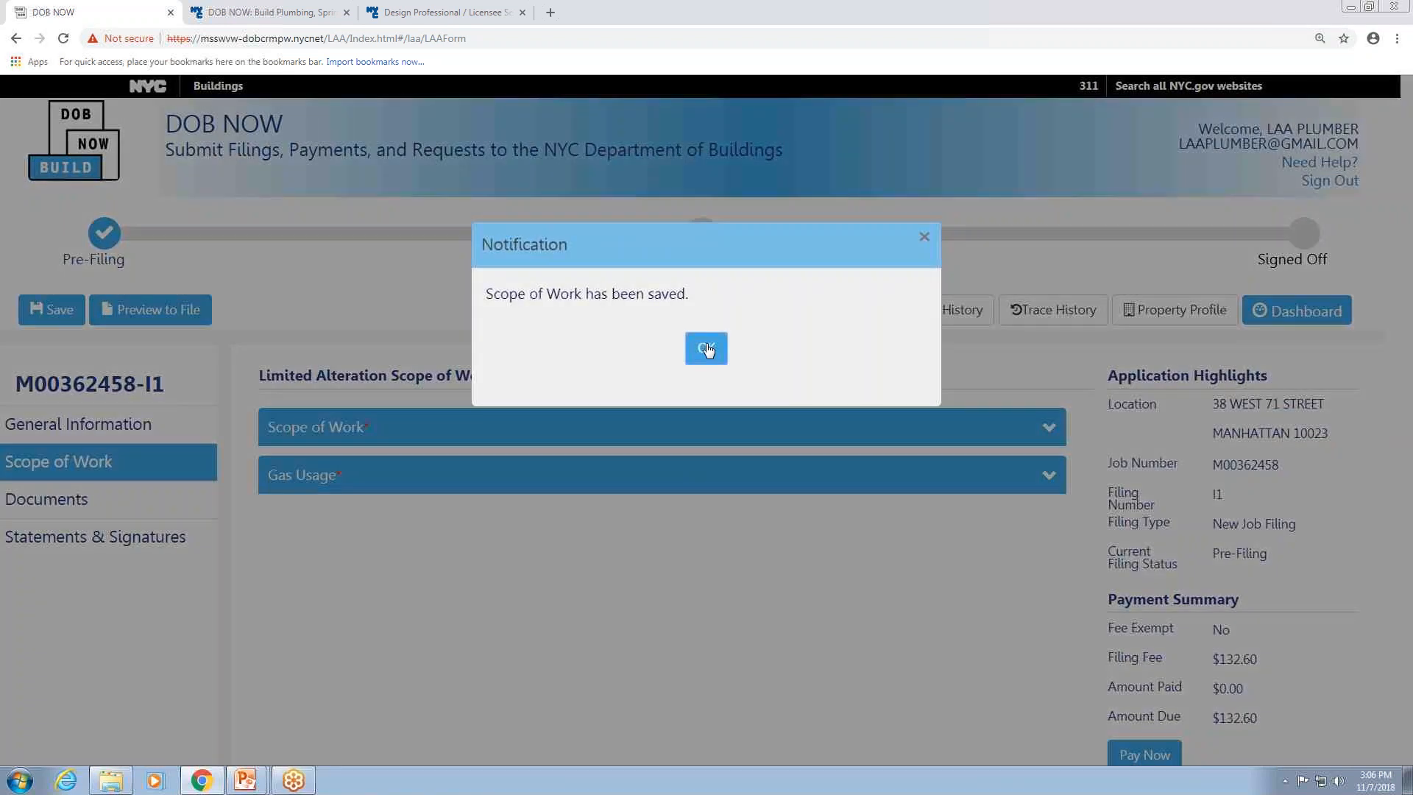
{"action": "left_click", "coordinate": [706, 350]}
In the Gas Usage section, select Boiler Pilot and enter 1 for the number and location of meters.
{"action": "left_click", "coordinate": [1047, 477]}
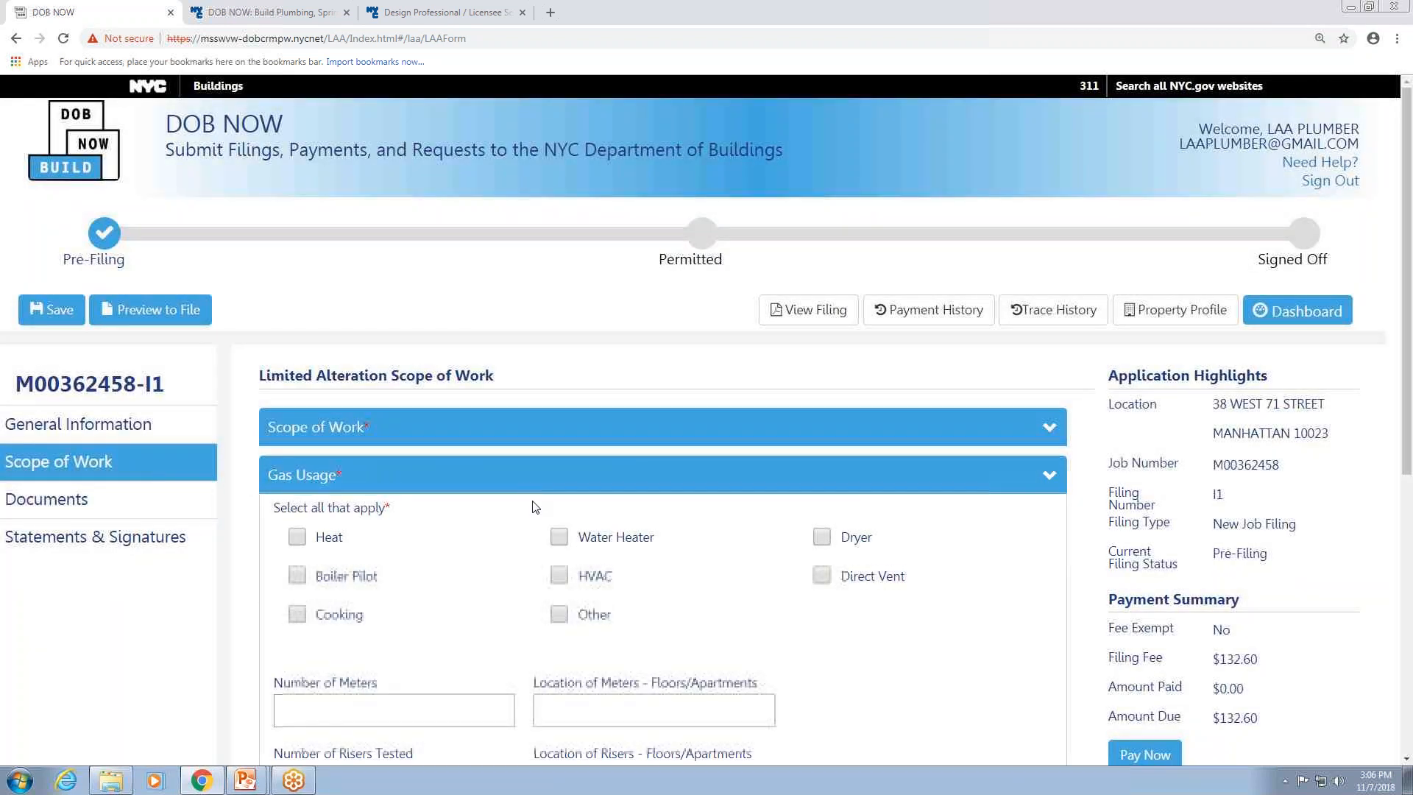
{"action": "scroll", "coordinate": [467, 467], "scroll_direction": "down", "scroll_amount": 3}
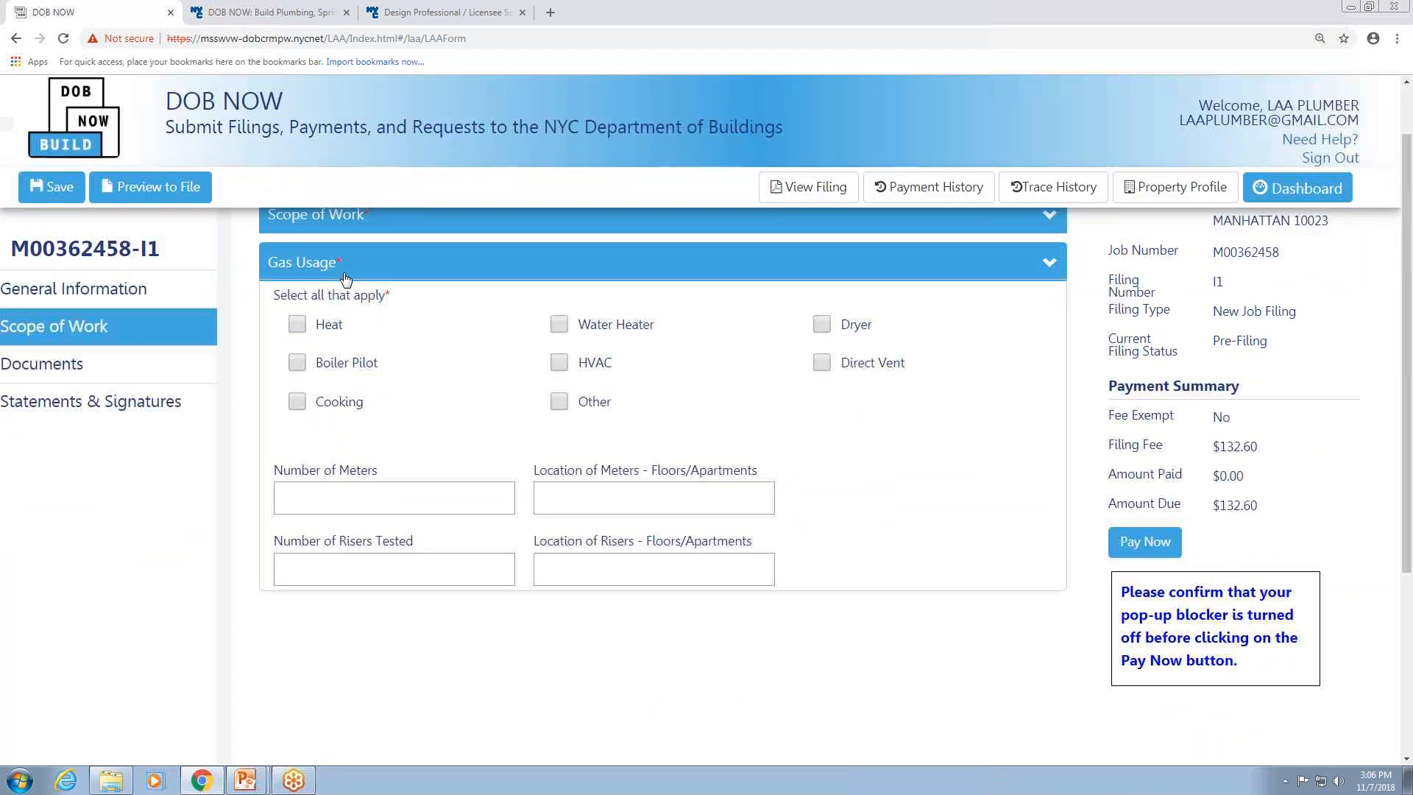
{"action": "left_click", "coordinate": [299, 364]}
{"action": "left_click", "coordinate": [342, 493]}
{"action": "type", "text": "1"}
{"action": "left_click", "coordinate": [585, 496]}
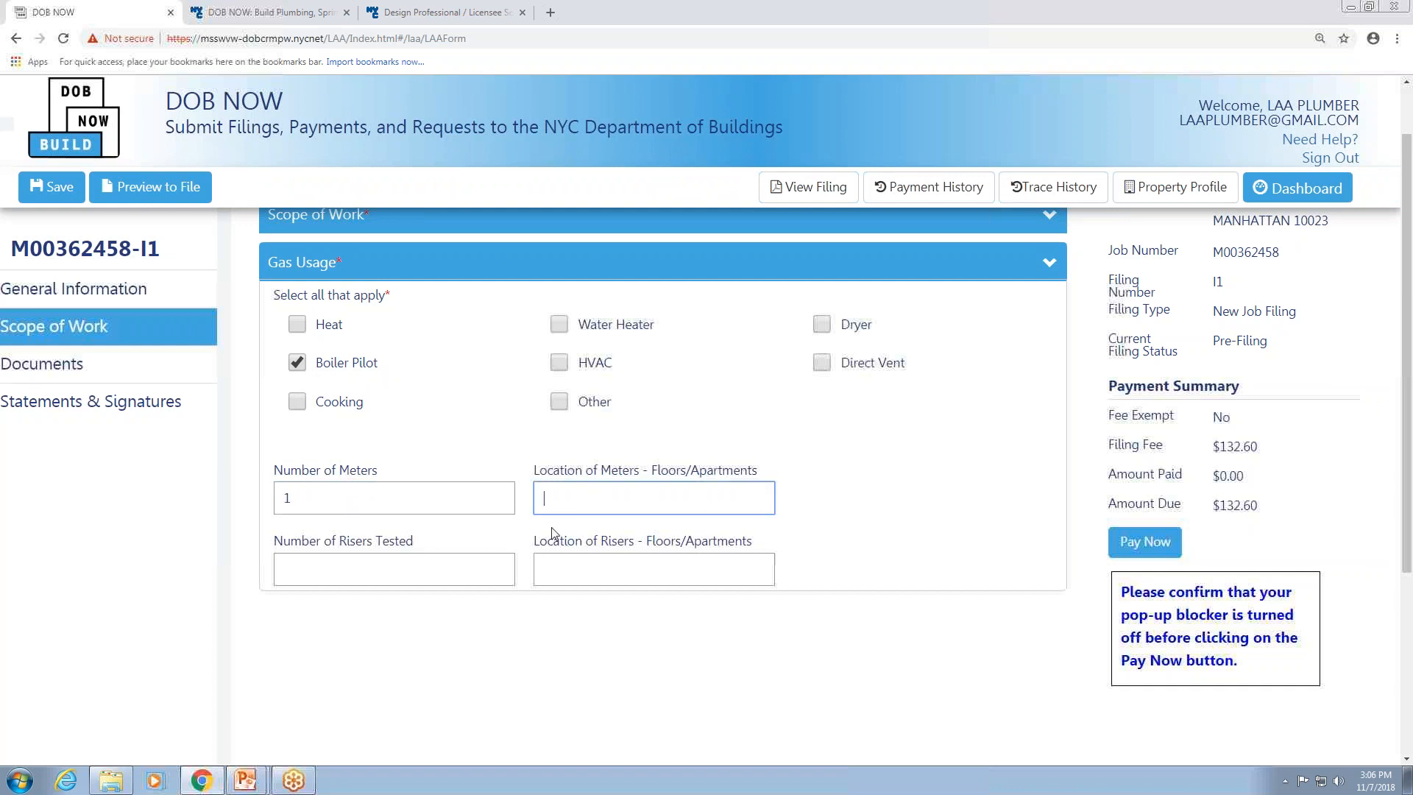
{"action": "type", "text": "1"}
Enter 1 for the number and location of risers tested and save the job filing.
{"action": "left_click", "coordinate": [407, 578]}
{"action": "type", "text": "1"}
{"action": "key", "text": "Tab"}
{"action": "type", "text": "1"}
{"action": "left_click", "coordinate": [50, 192]}
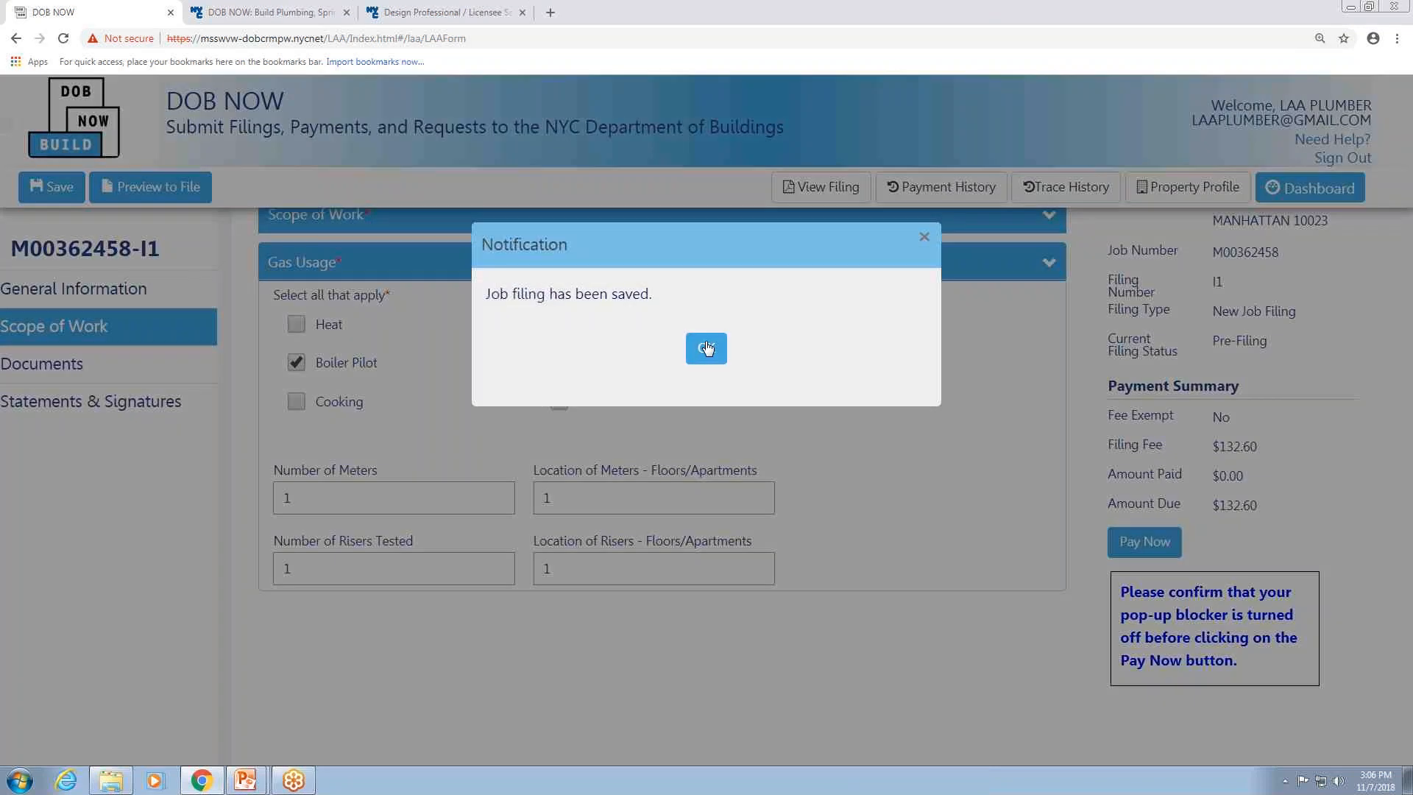
{"action": "left_click", "coordinate": [701, 347]}
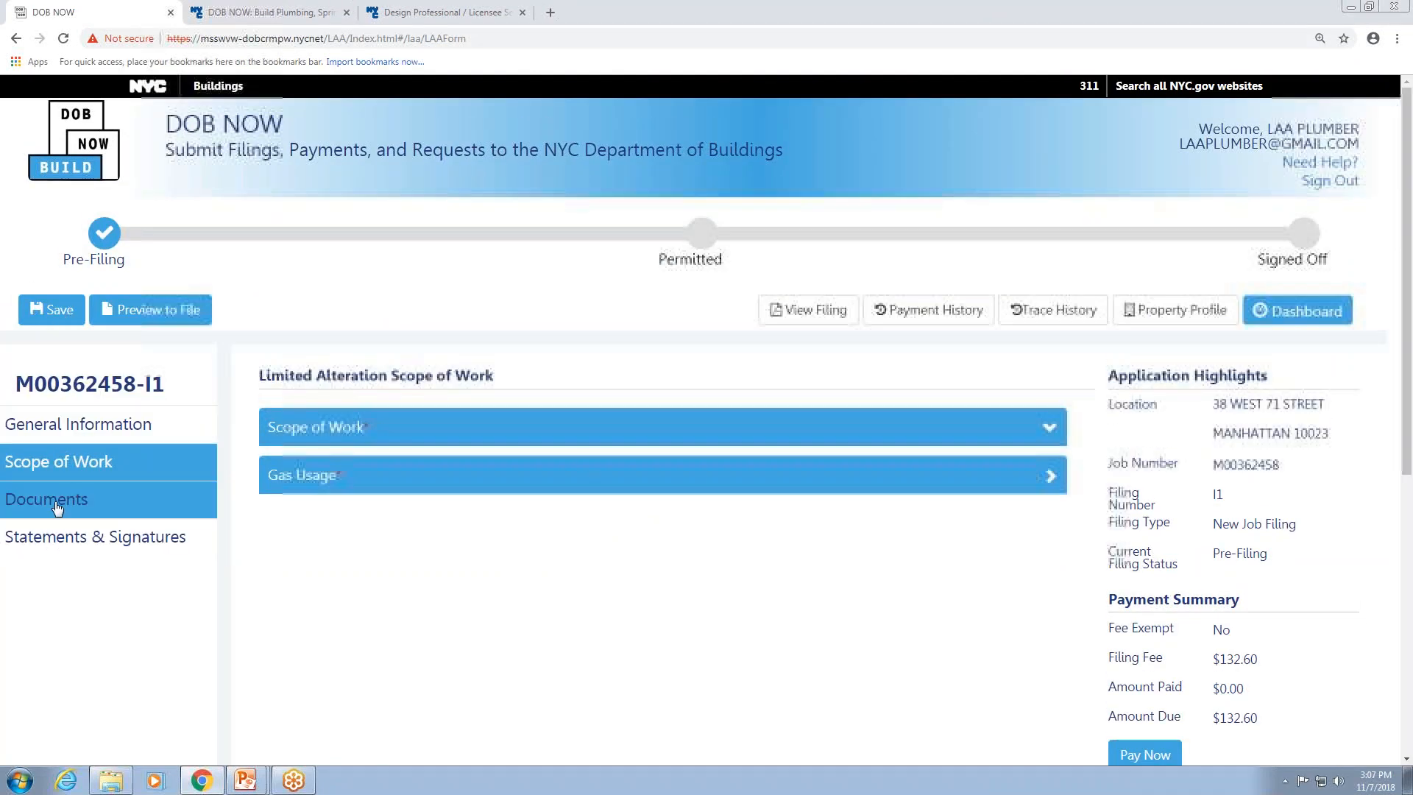
Open the Documents section and review the DPL-1 Design Professional Seal and Signature form in its tab.
{"action": "left_click", "coordinate": [26, 498]}
{"action": "scroll", "coordinate": [675, 429], "scroll_direction": "down", "scroll_amount": 3}
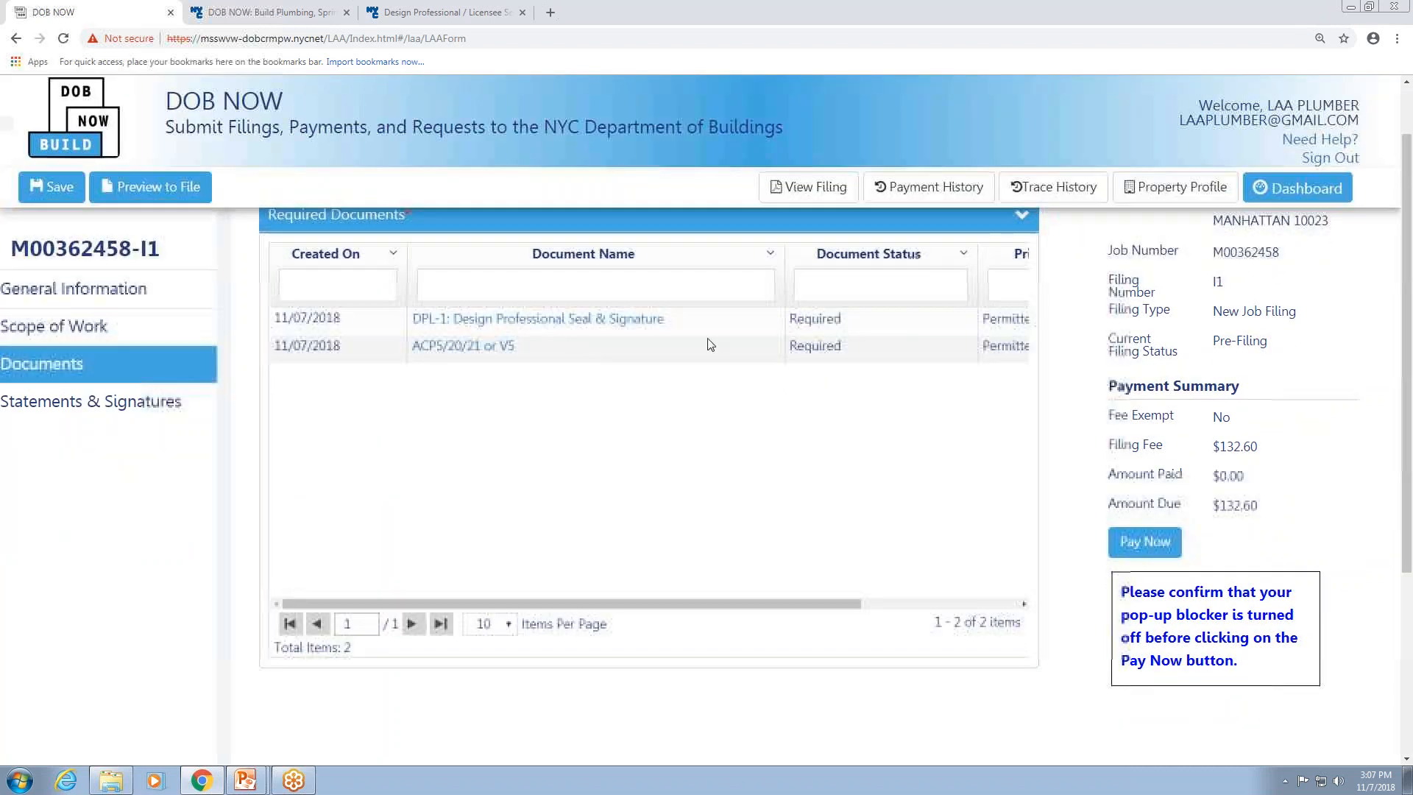
{"action": "left_click_drag", "start_coordinate": [642, 604], "coordinate": [726, 601]}
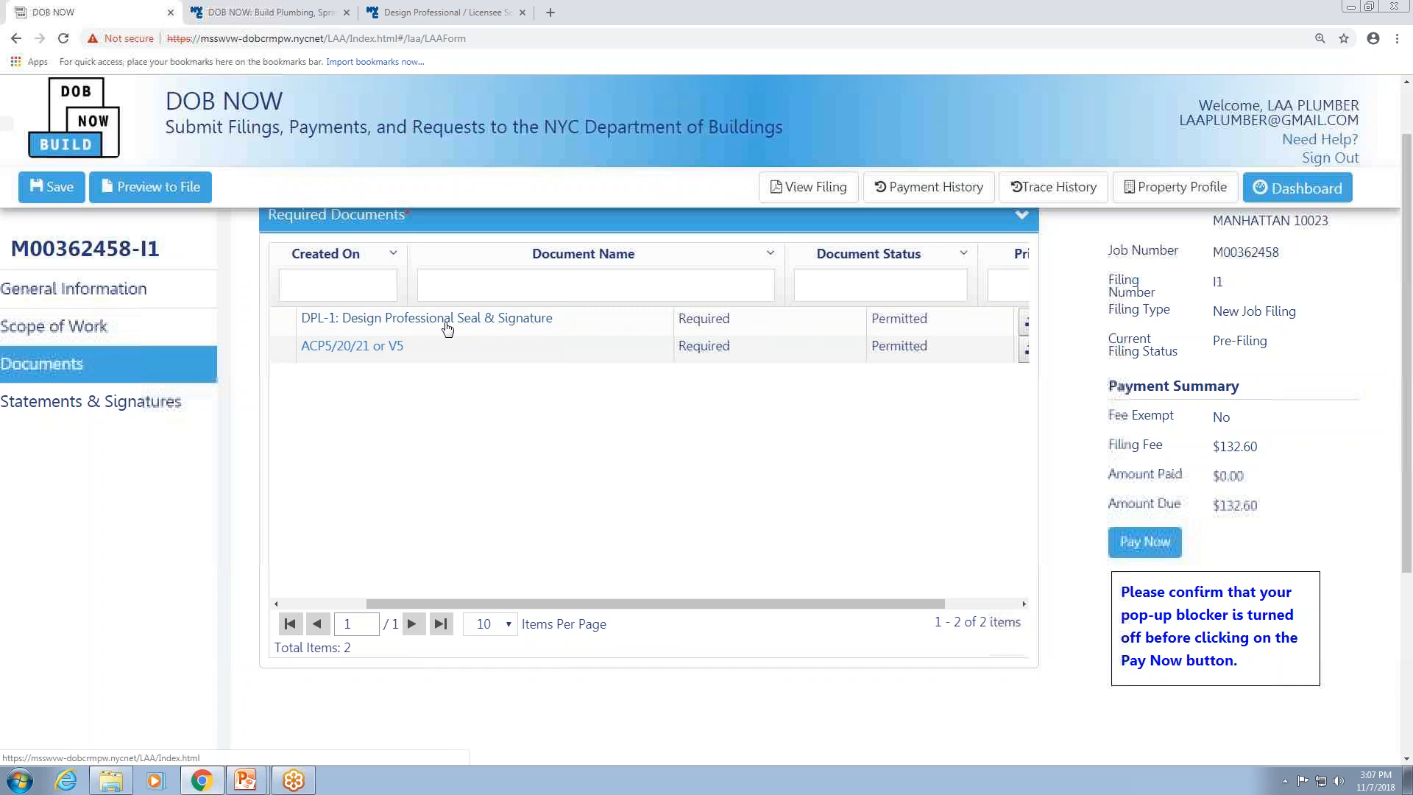
{"action": "left_click", "coordinate": [471, 16]}
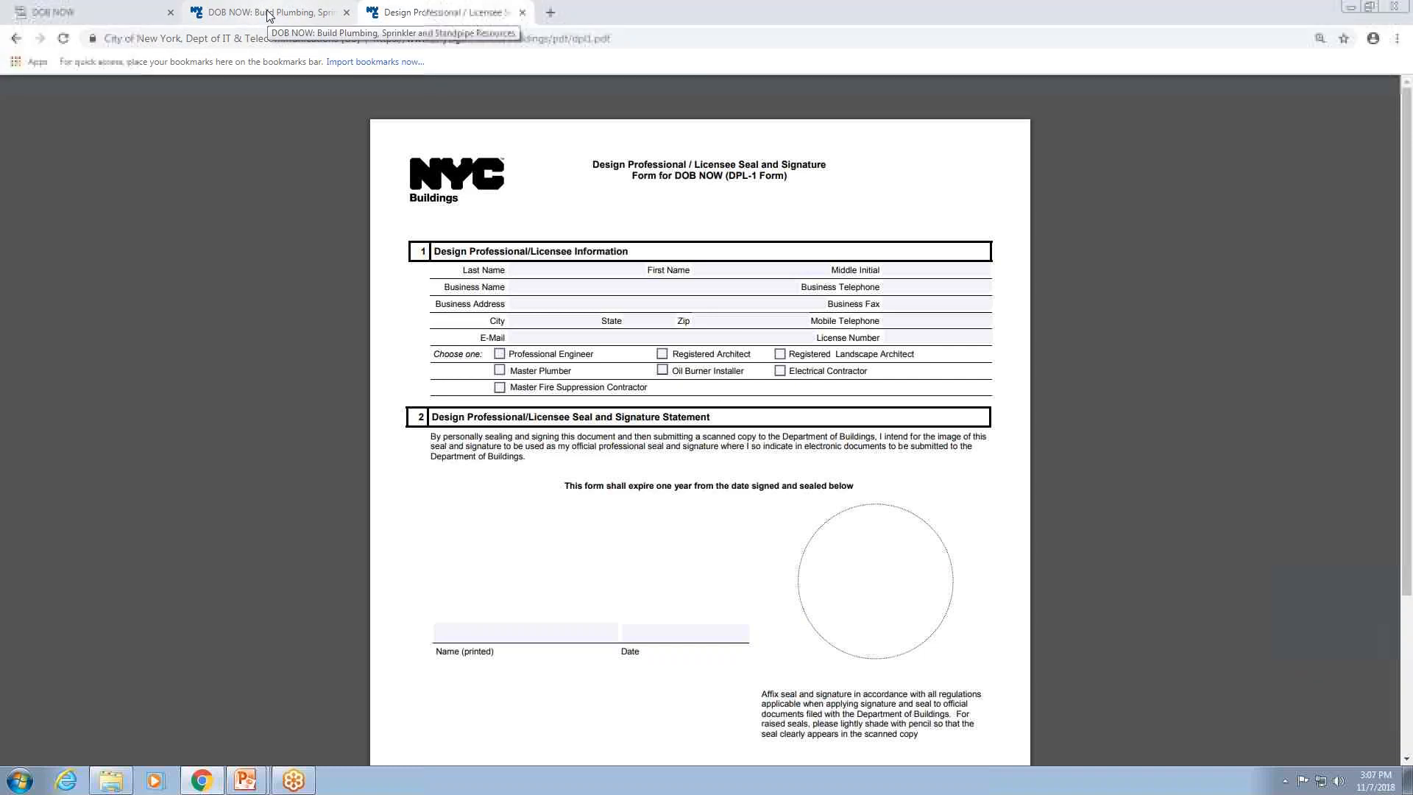
{"action": "left_click", "coordinate": [81, 12]}
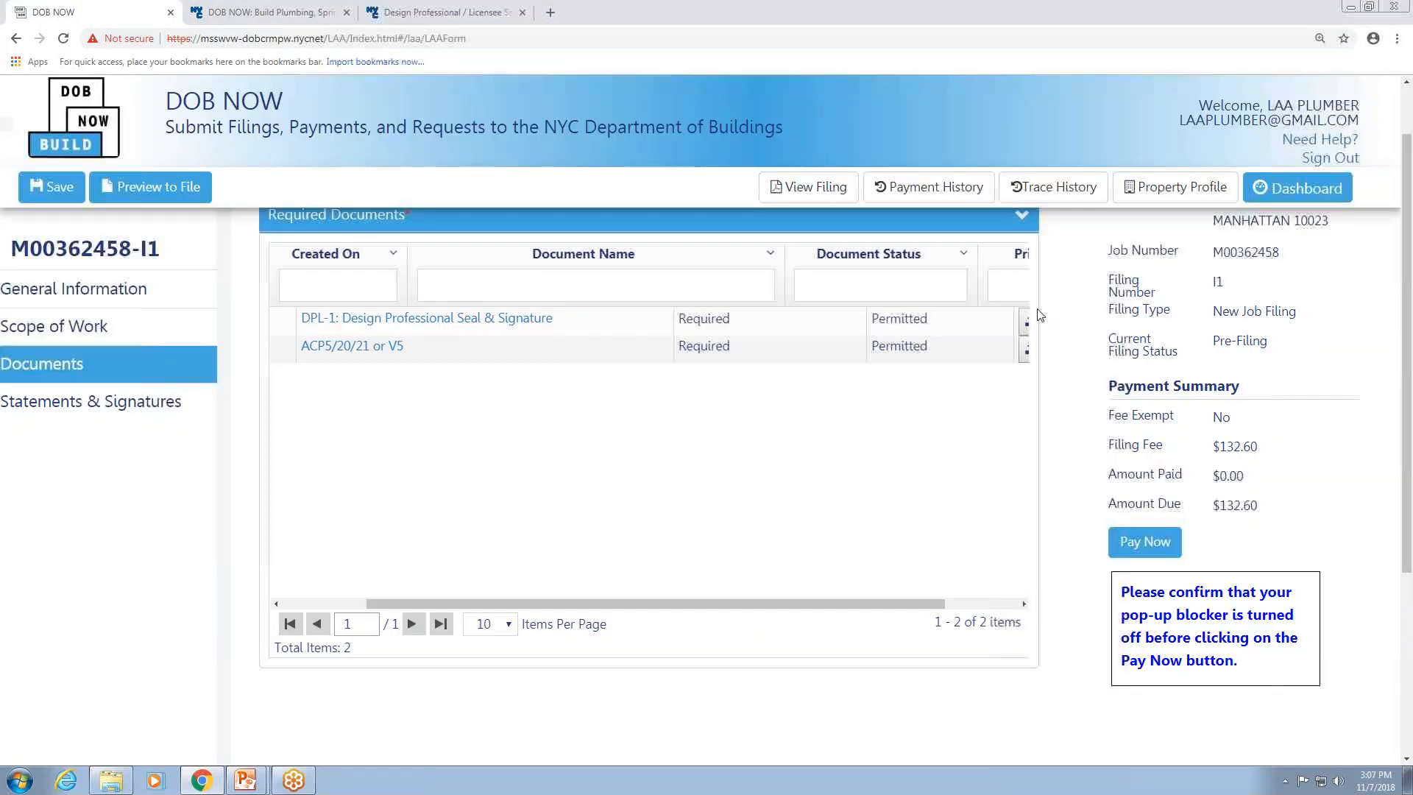
Upload the DPL-1 Design Professional Seal Signature PDF for the DPL-1 required document and close the uploader.
{"action": "left_click_drag", "start_coordinate": [841, 603], "coordinate": [916, 603]}
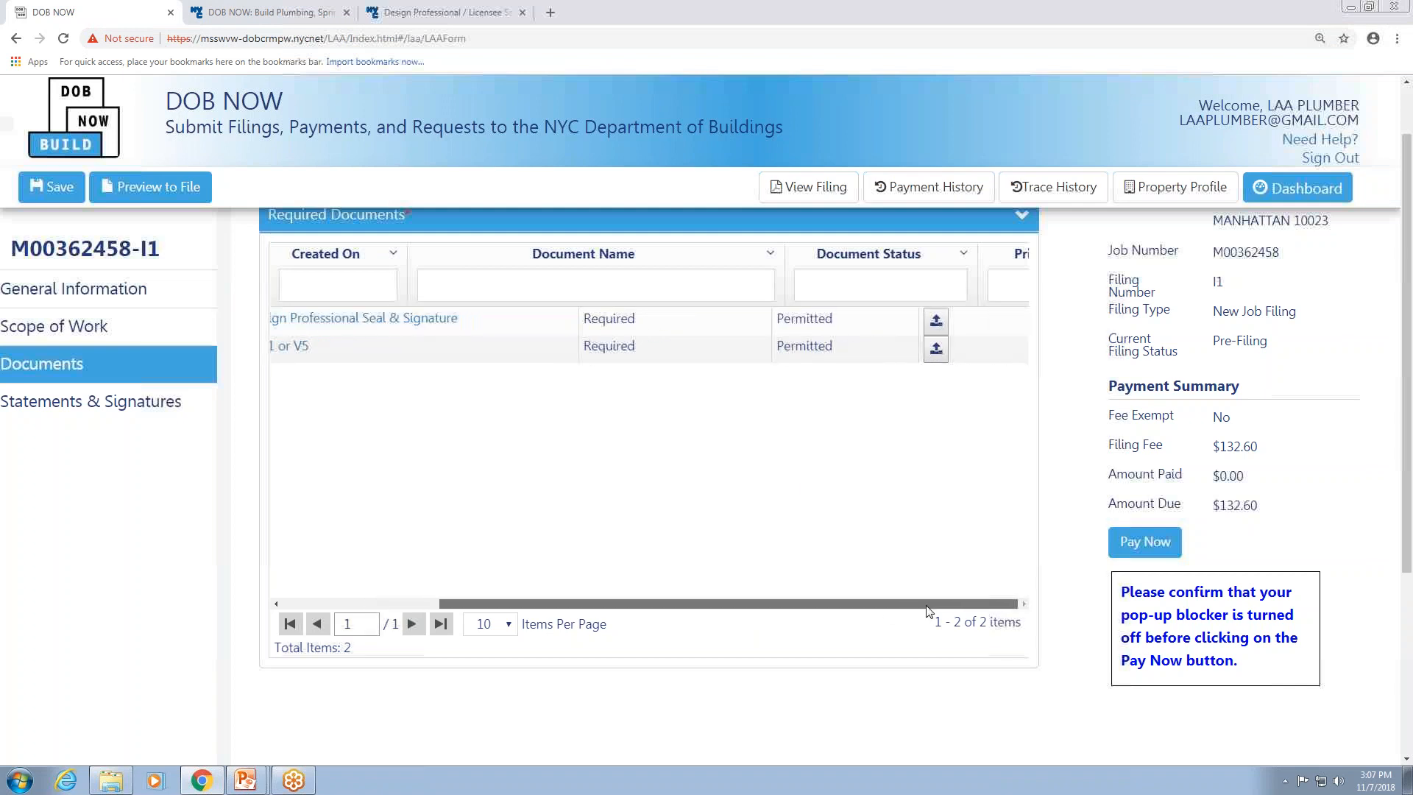
{"action": "left_click", "coordinate": [936, 324]}
{"action": "left_click", "coordinate": [240, 228]}
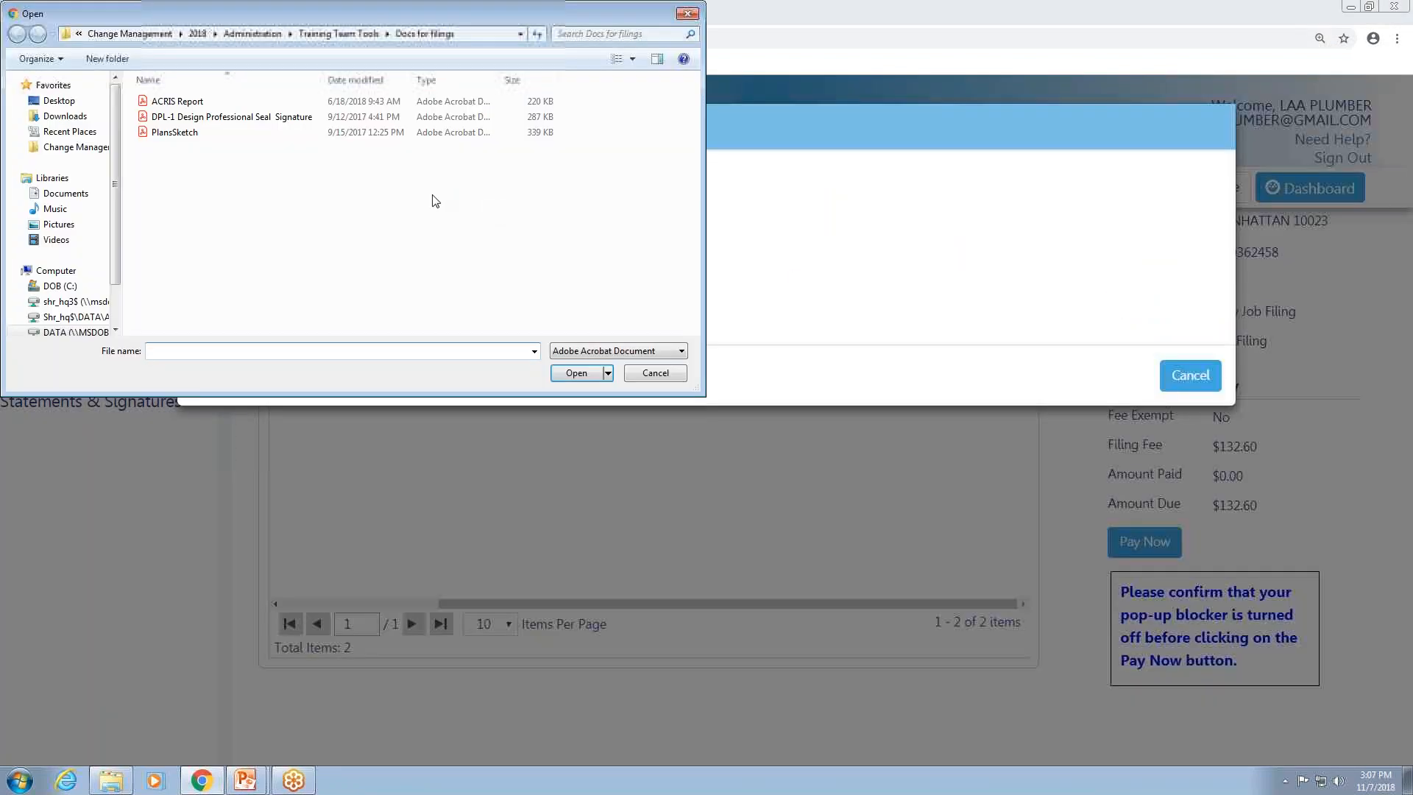
{"action": "left_click", "coordinate": [258, 117]}
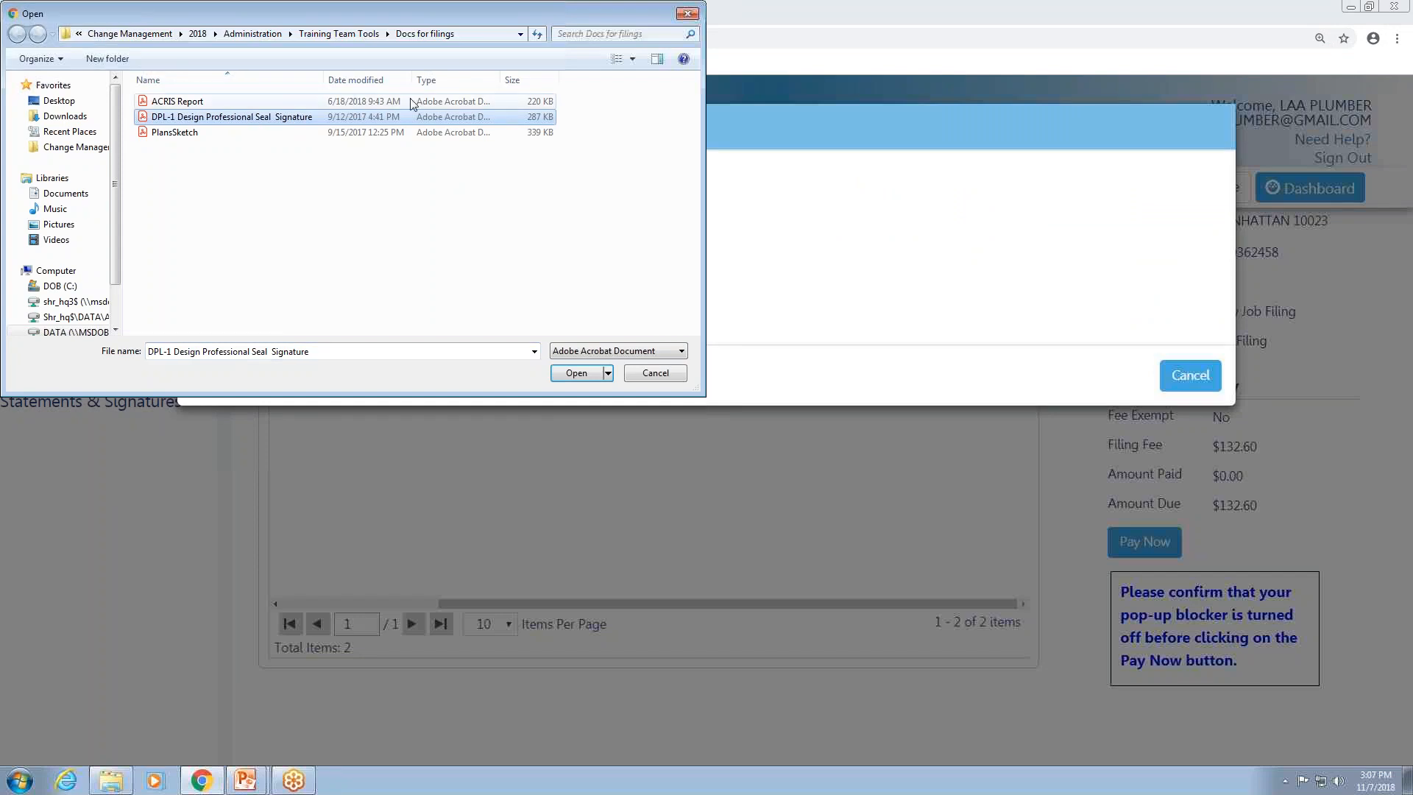
{"action": "left_click", "coordinate": [577, 373]}
{"action": "left_click", "coordinate": [228, 267]}
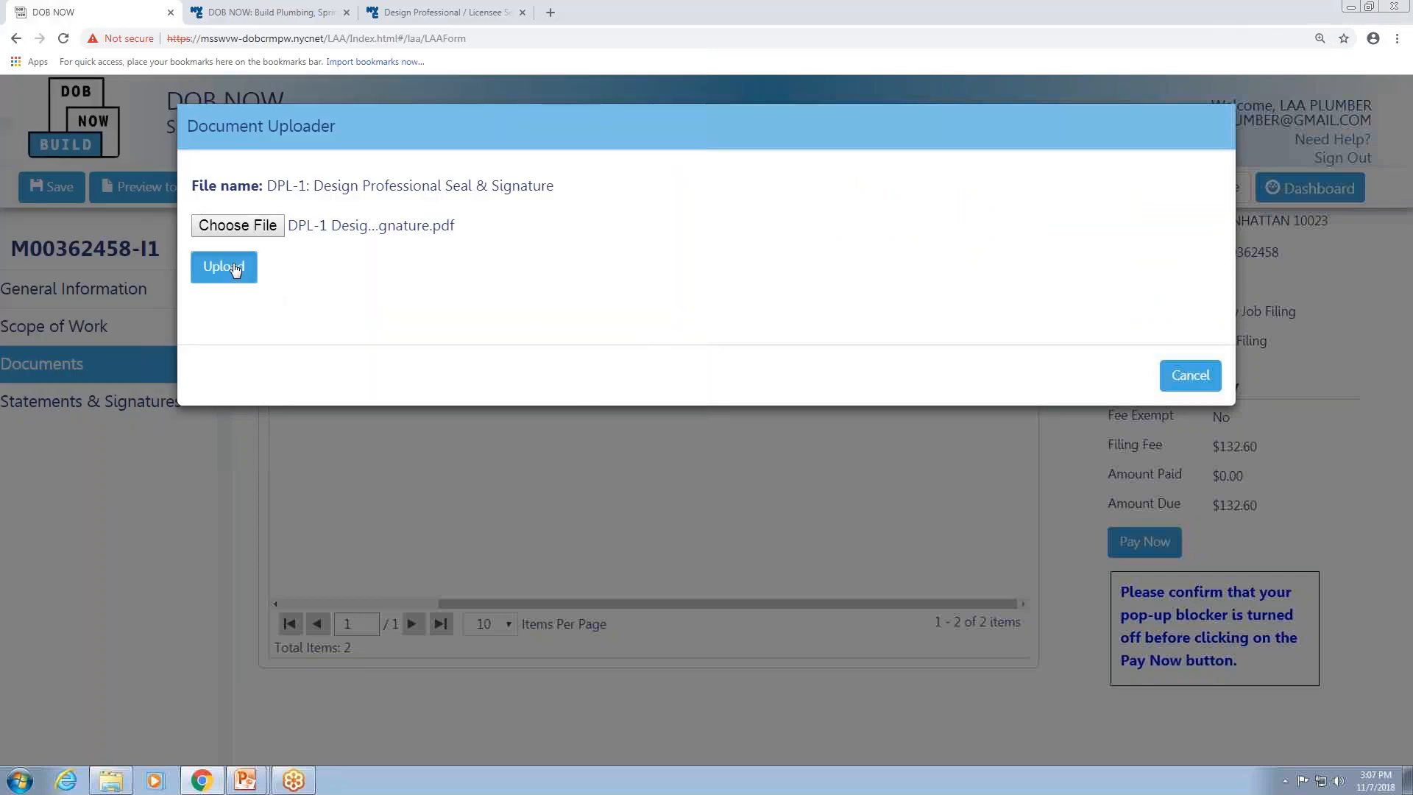
{"action": "left_click", "coordinate": [1200, 376]}
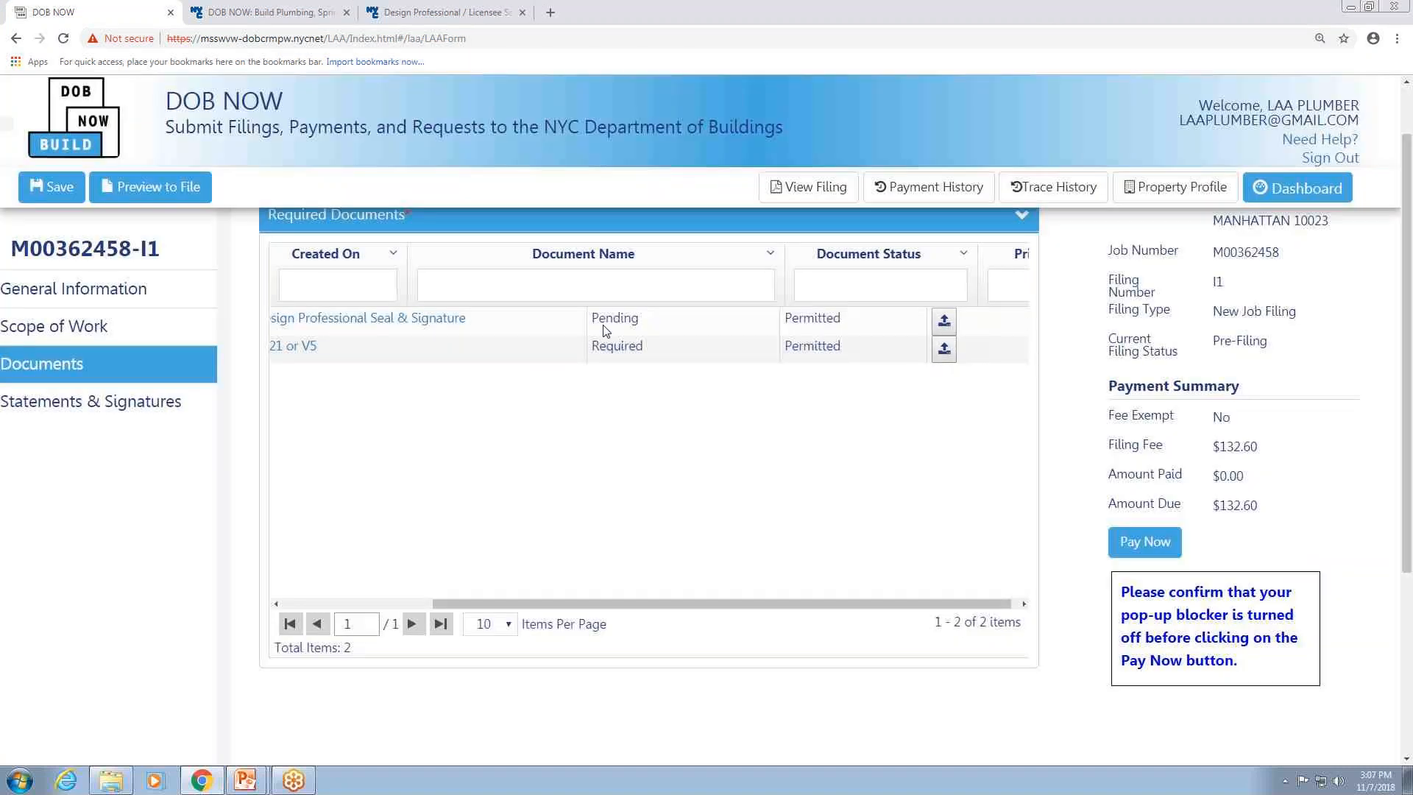
Upload the ACRIS Report PDF for the ACP5/20/21 or V5 required document and close the uploader.
{"action": "mouse_move", "coordinate": [637, 610]}
{"action": "left_mouse_down"}
{"action": "mouse_move", "coordinate": [471, 608]}
{"action": "mouse_move", "coordinate": [633, 608]}
{"action": "left_mouse_up"}
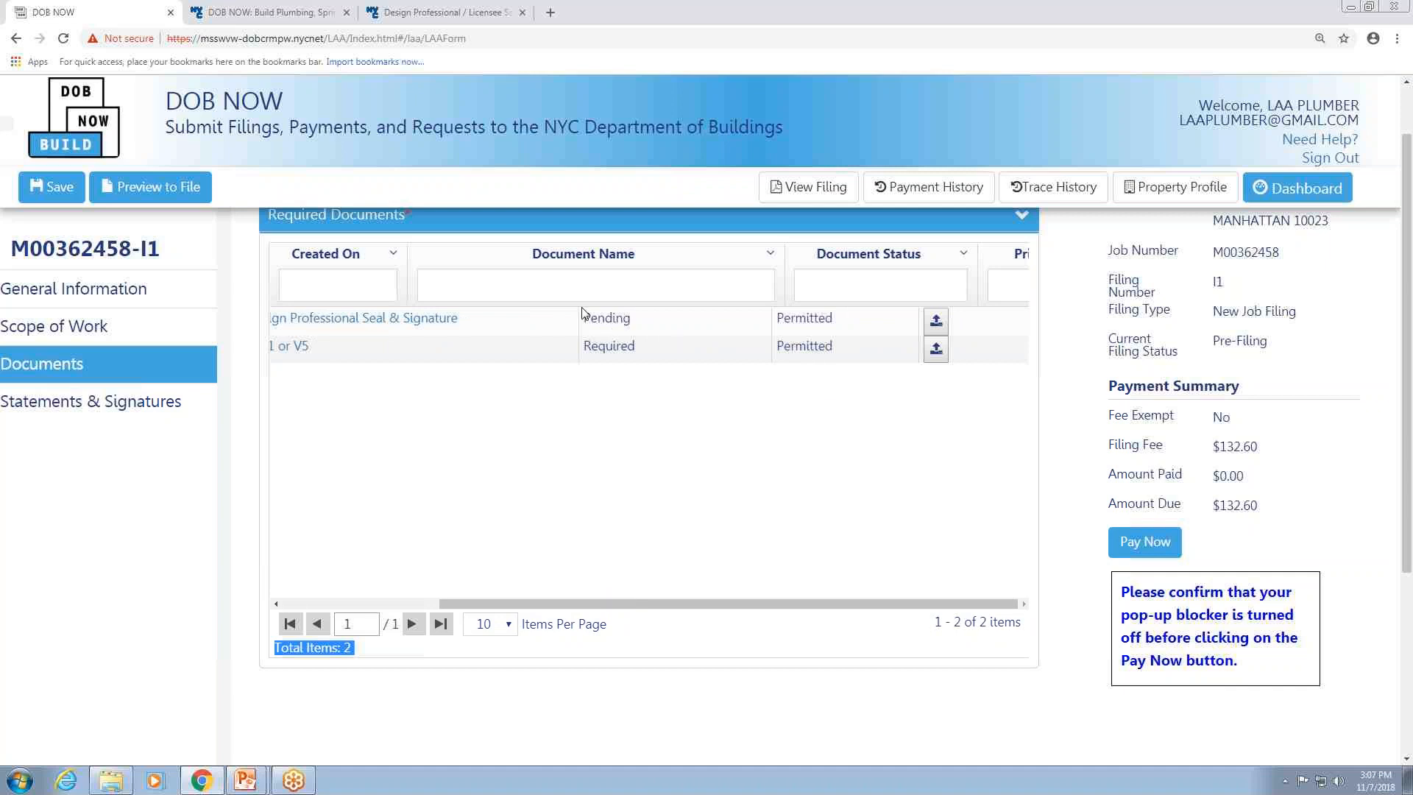
{"action": "left_click", "coordinate": [936, 348]}
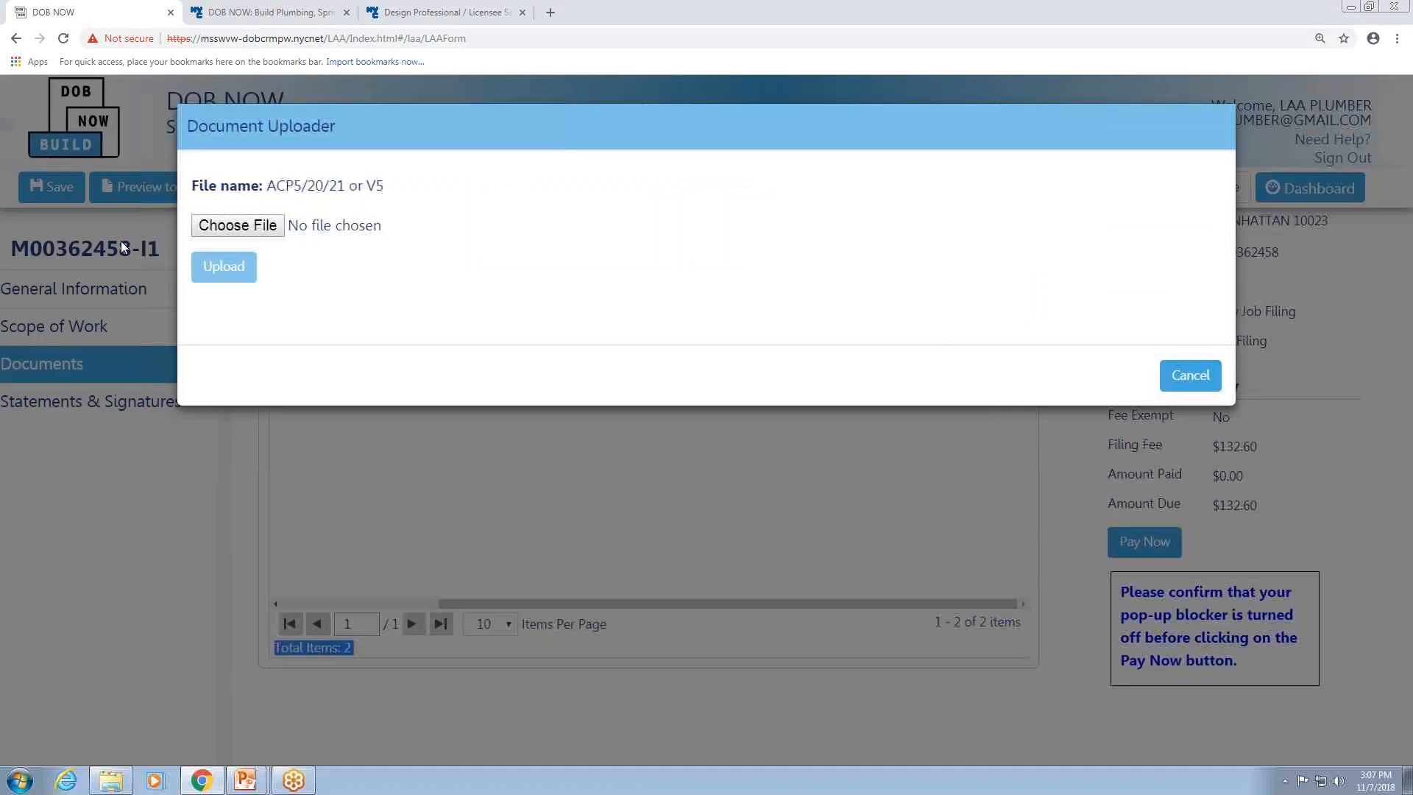
{"action": "left_click", "coordinate": [204, 225]}
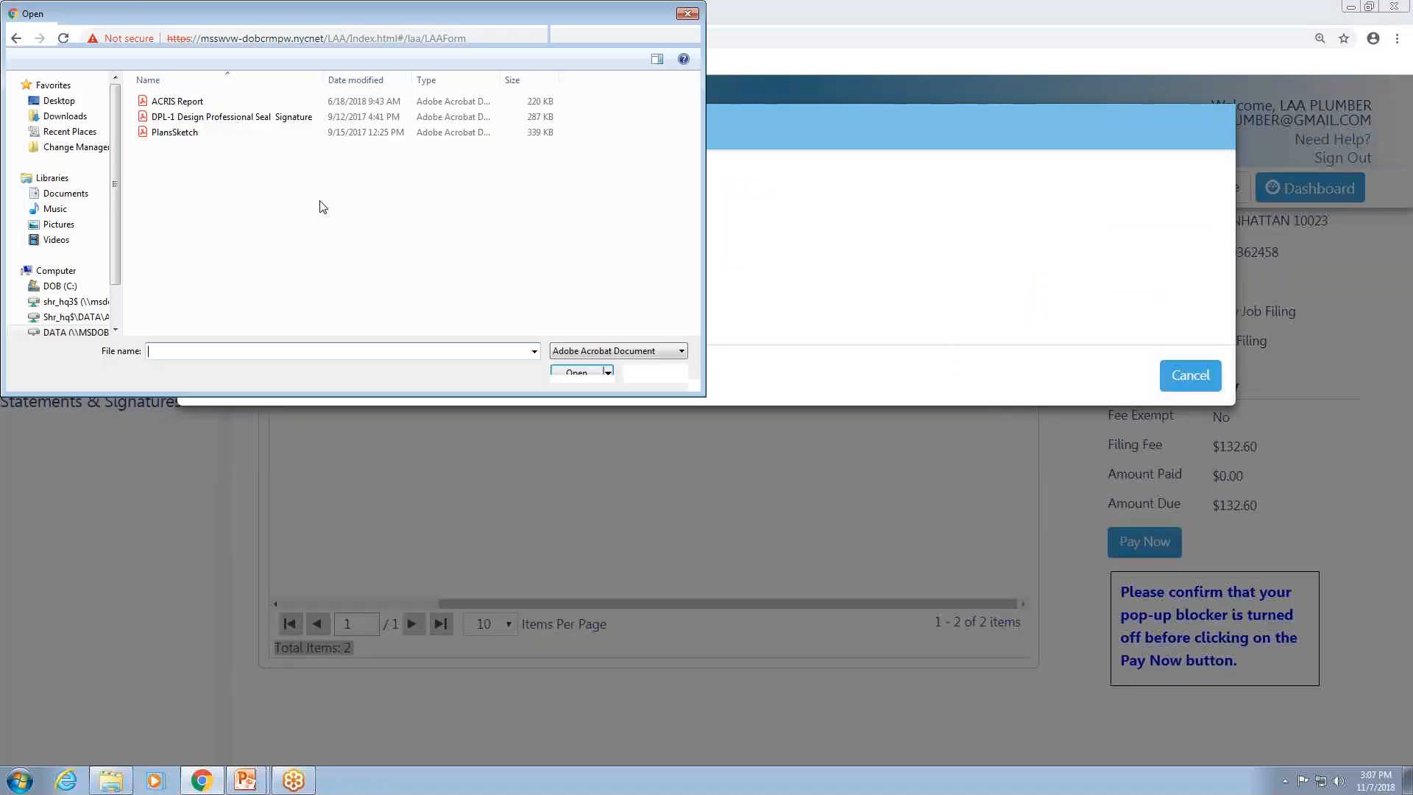
{"action": "left_click", "coordinate": [177, 100]}
{"action": "left_click", "coordinate": [576, 372]}
{"action": "left_click", "coordinate": [223, 266]}
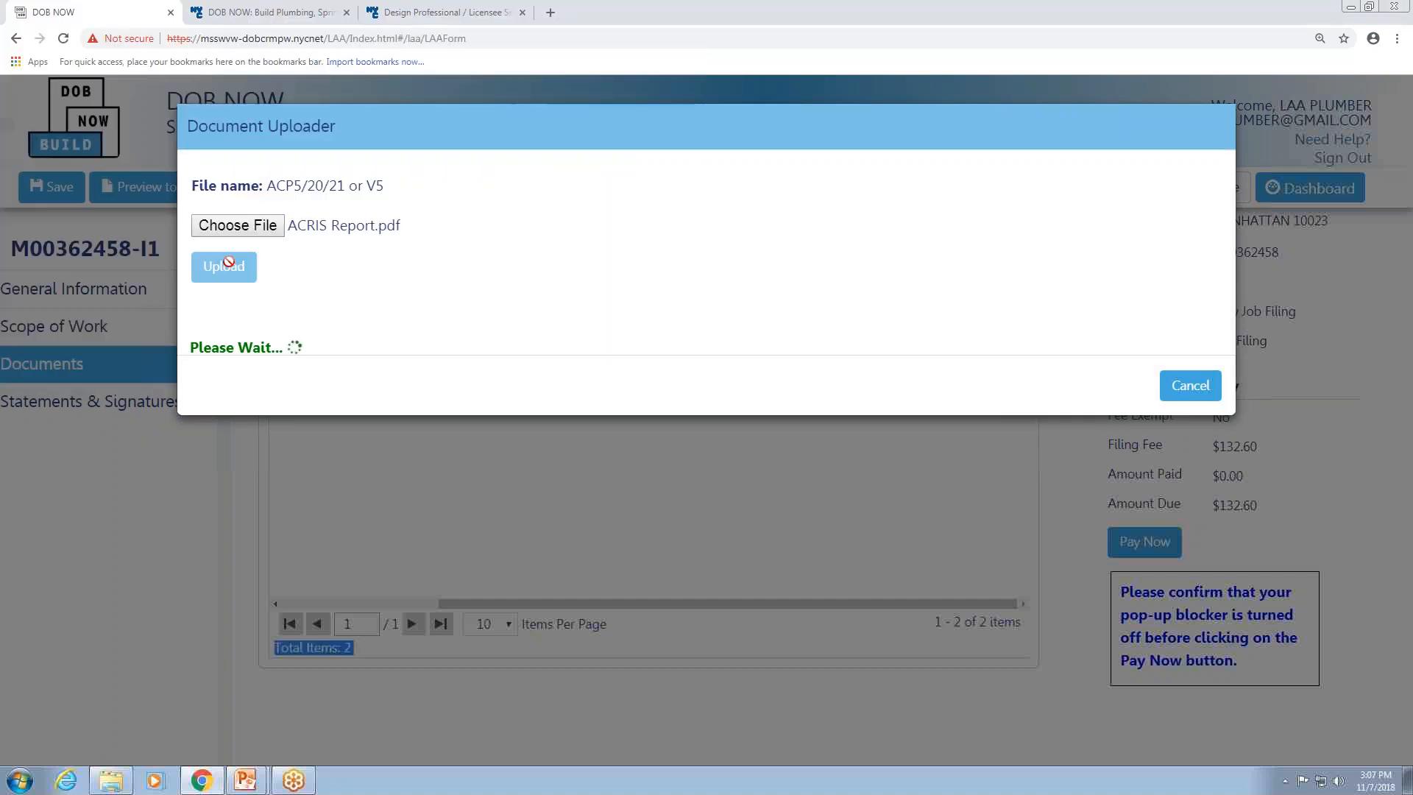
{"action": "left_click", "coordinate": [1211, 379]}
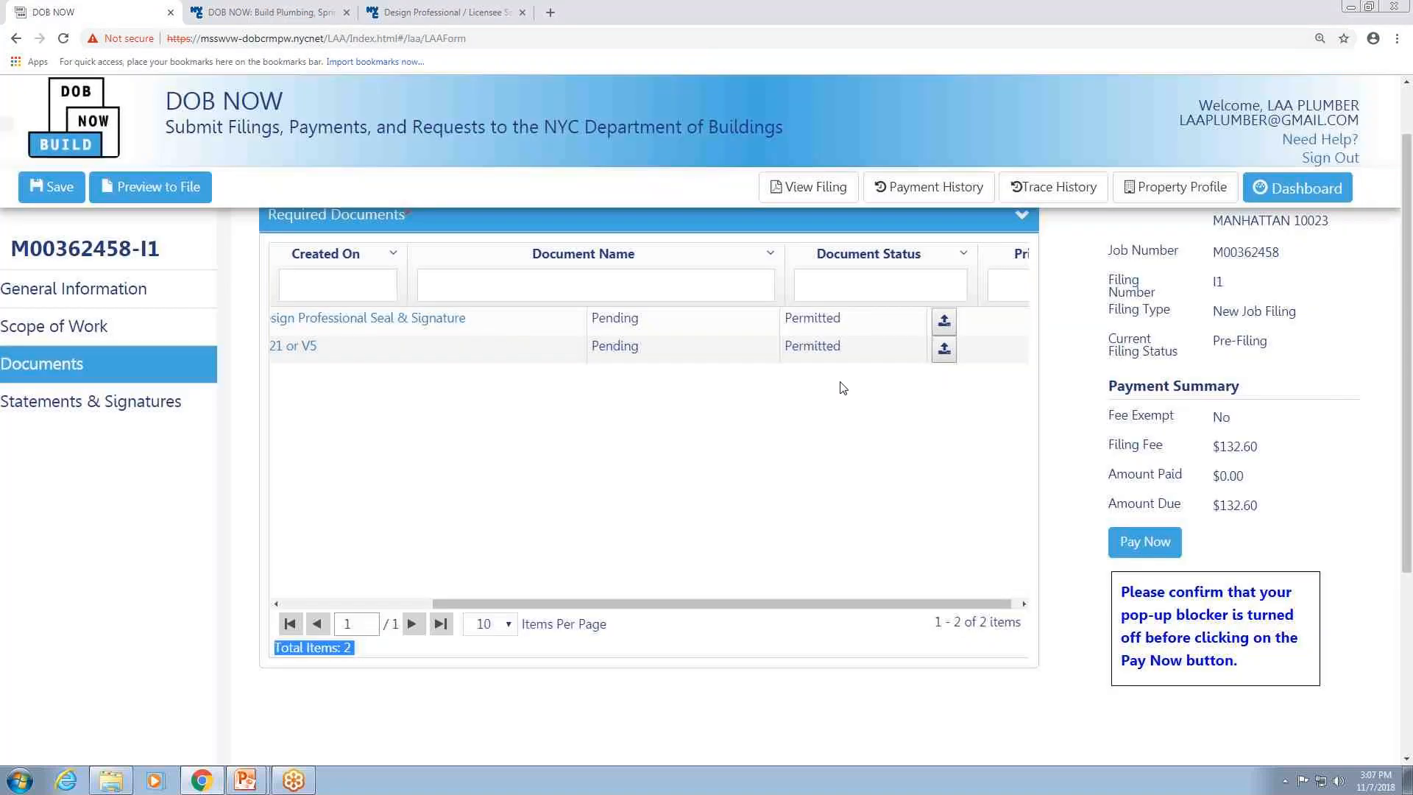
Save the job filing and acknowledge the notification.
{"action": "left_click_drag", "start_coordinate": [644, 611], "coordinate": [403, 576]}
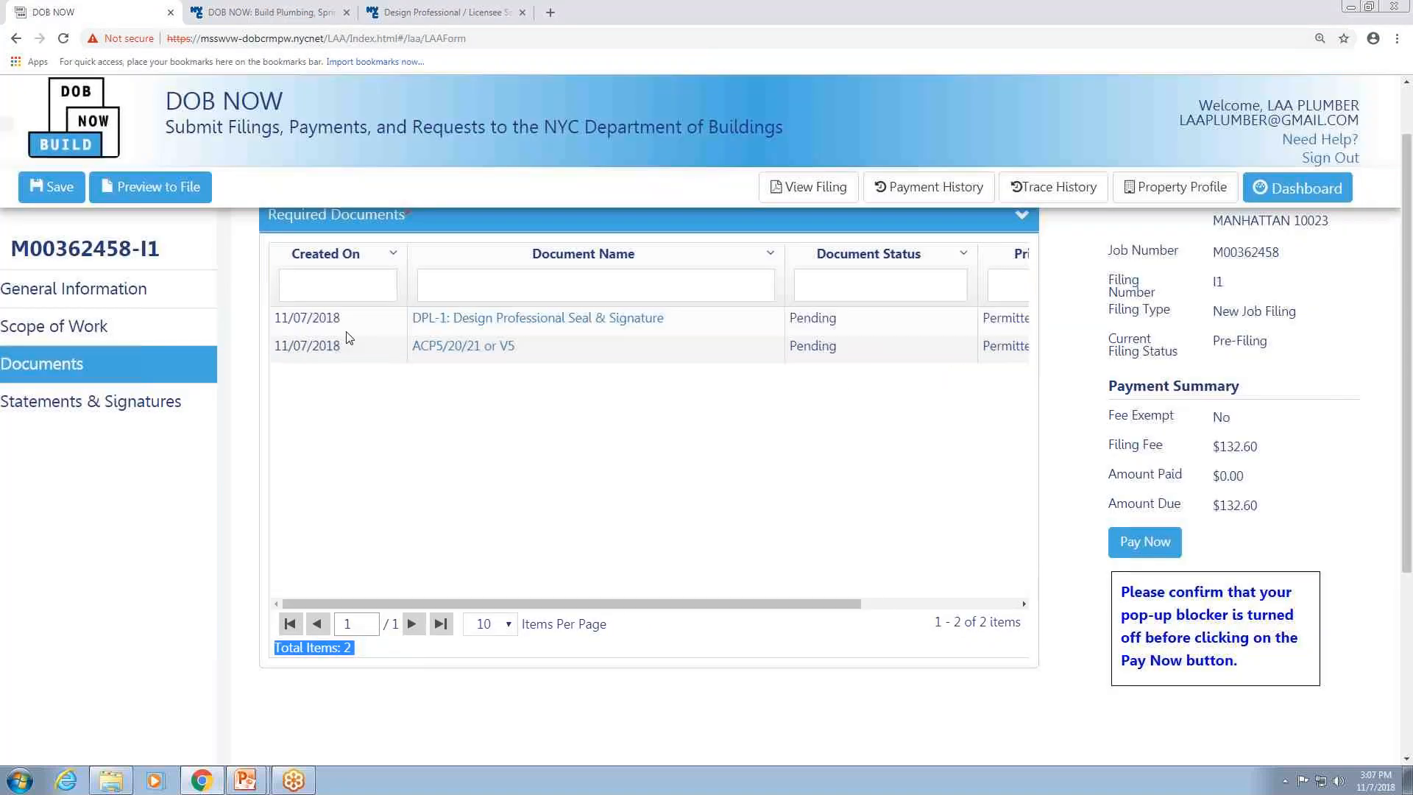
{"action": "scroll", "coordinate": [465, 539], "scroll_direction": "up", "scroll_amount": 3}
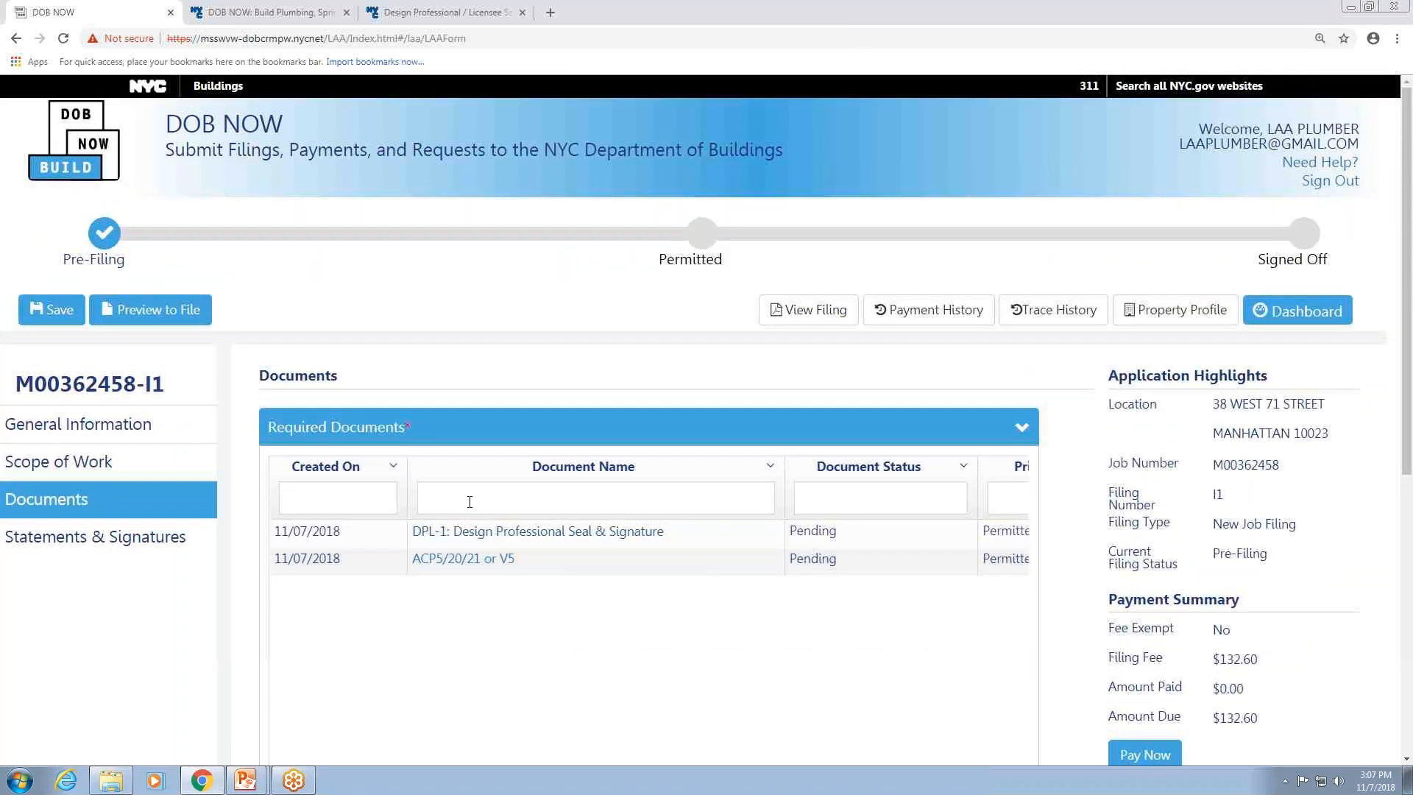
{"action": "scroll", "coordinate": [490, 596], "scroll_direction": "down", "scroll_amount": 3}
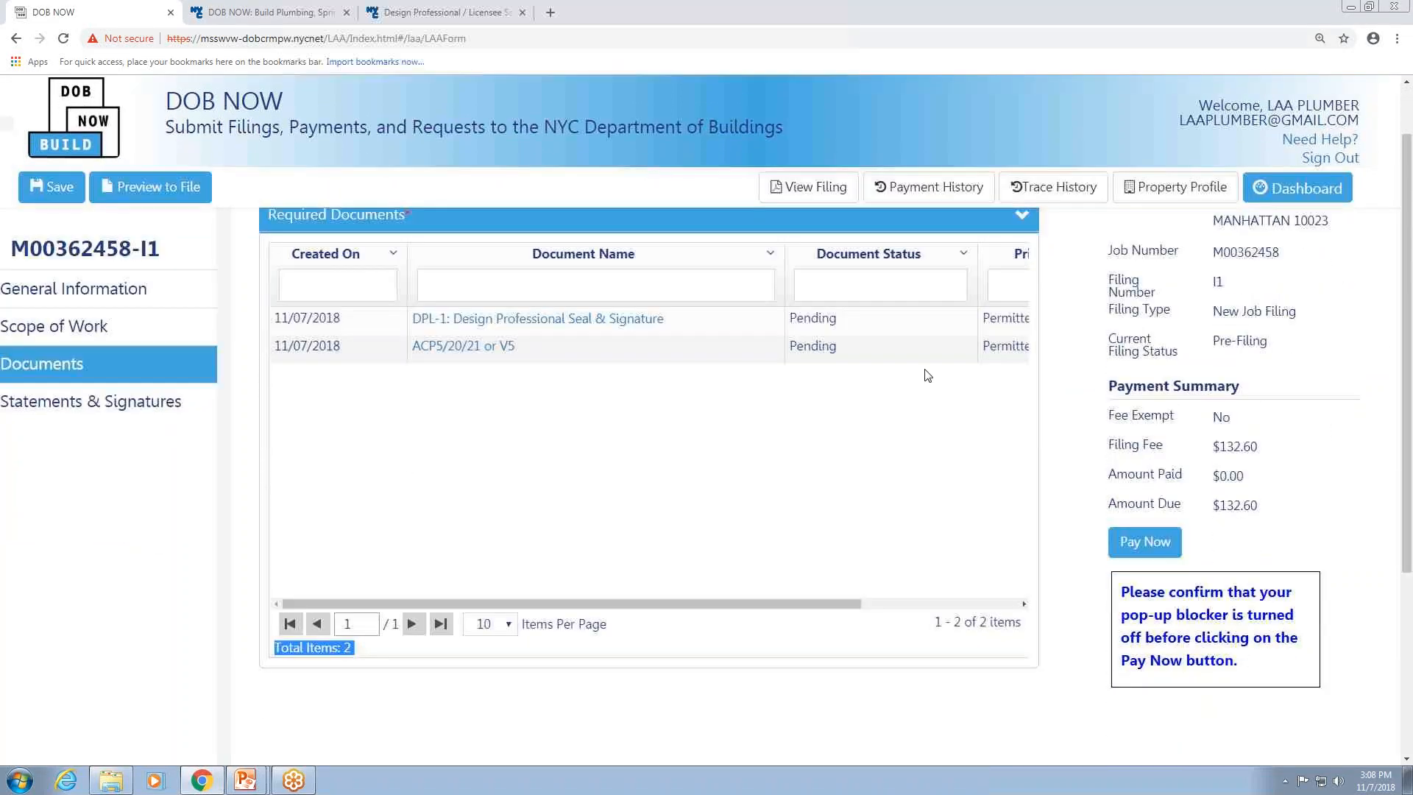
{"action": "left_click", "coordinate": [57, 187]}
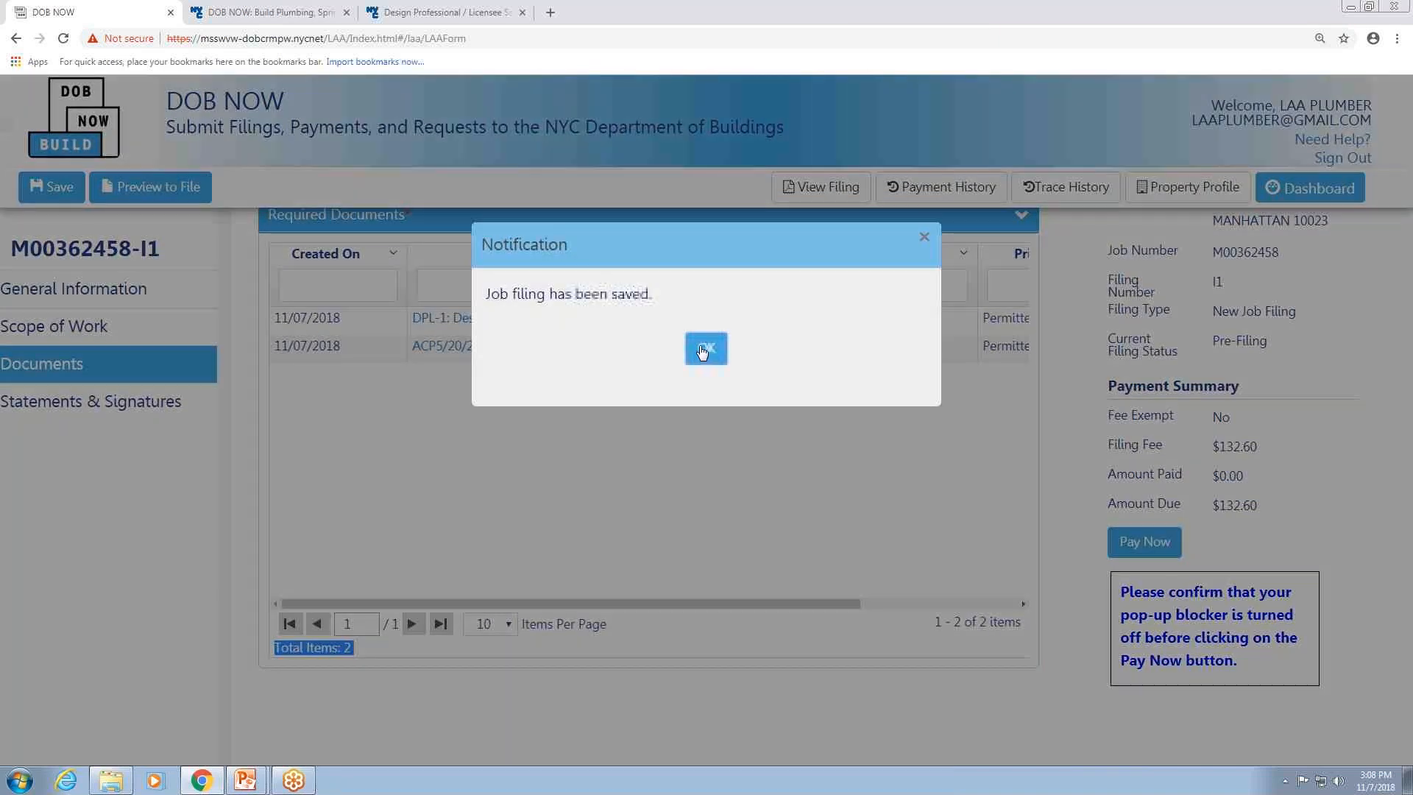
{"action": "left_click", "coordinate": [705, 350]}
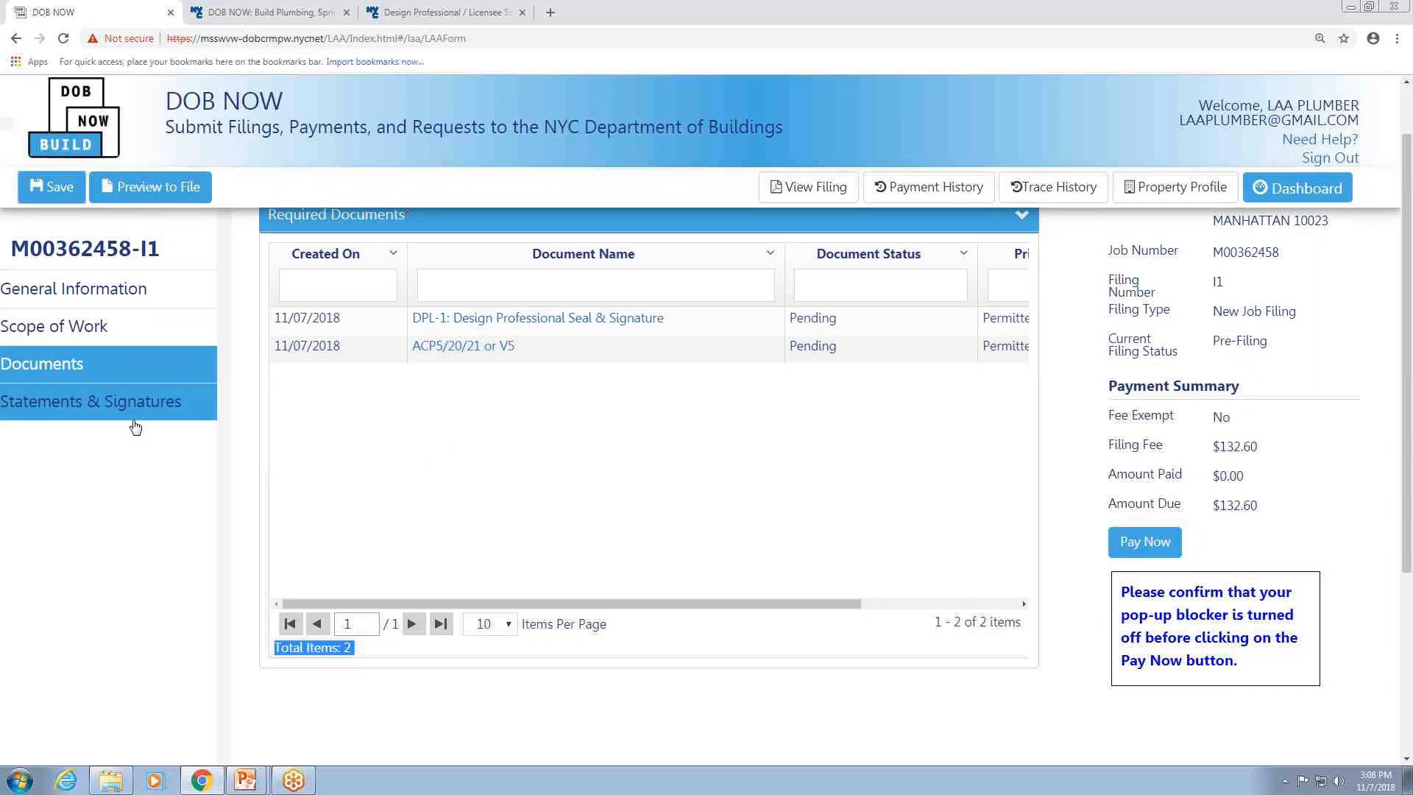
Open Statements & Signatures and check the box to electronically sign the applicant statement.
{"action": "scroll", "coordinate": [466, 442], "scroll_direction": "up", "scroll_amount": 3}
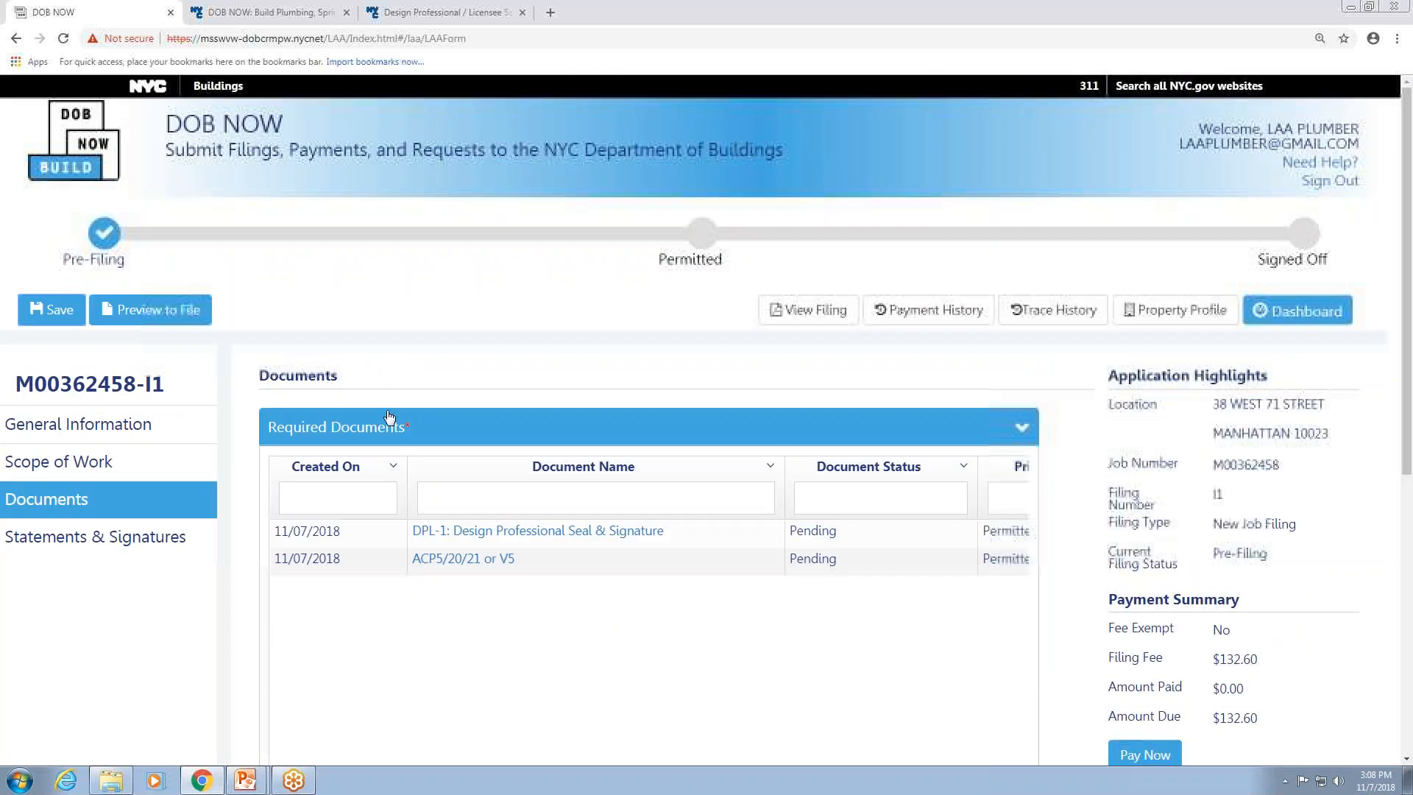
{"action": "left_click", "coordinate": [115, 541]}
{"action": "scroll", "coordinate": [539, 403], "scroll_direction": "down", "scroll_amount": 3}
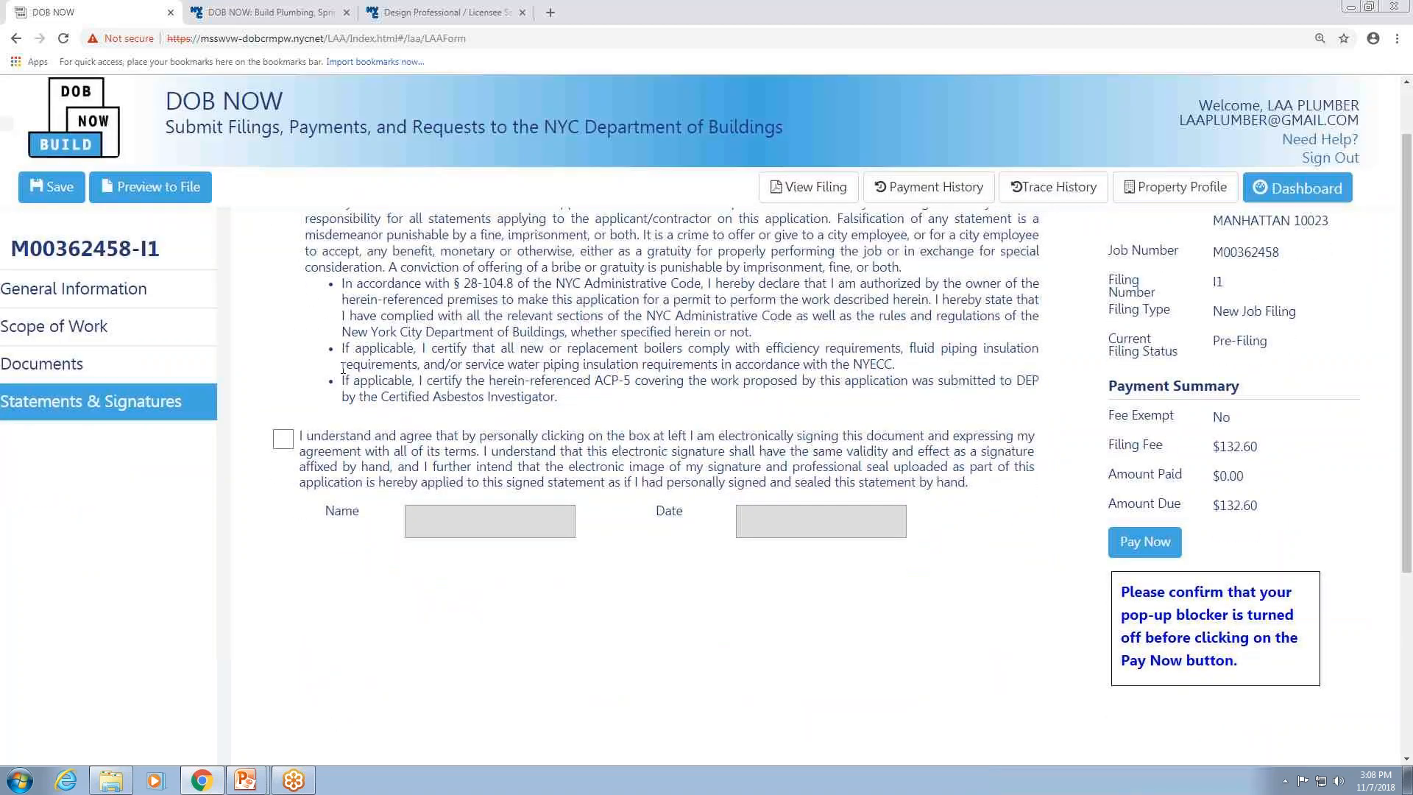
{"action": "scroll", "coordinate": [412, 314], "scroll_direction": "up", "scroll_amount": 3}
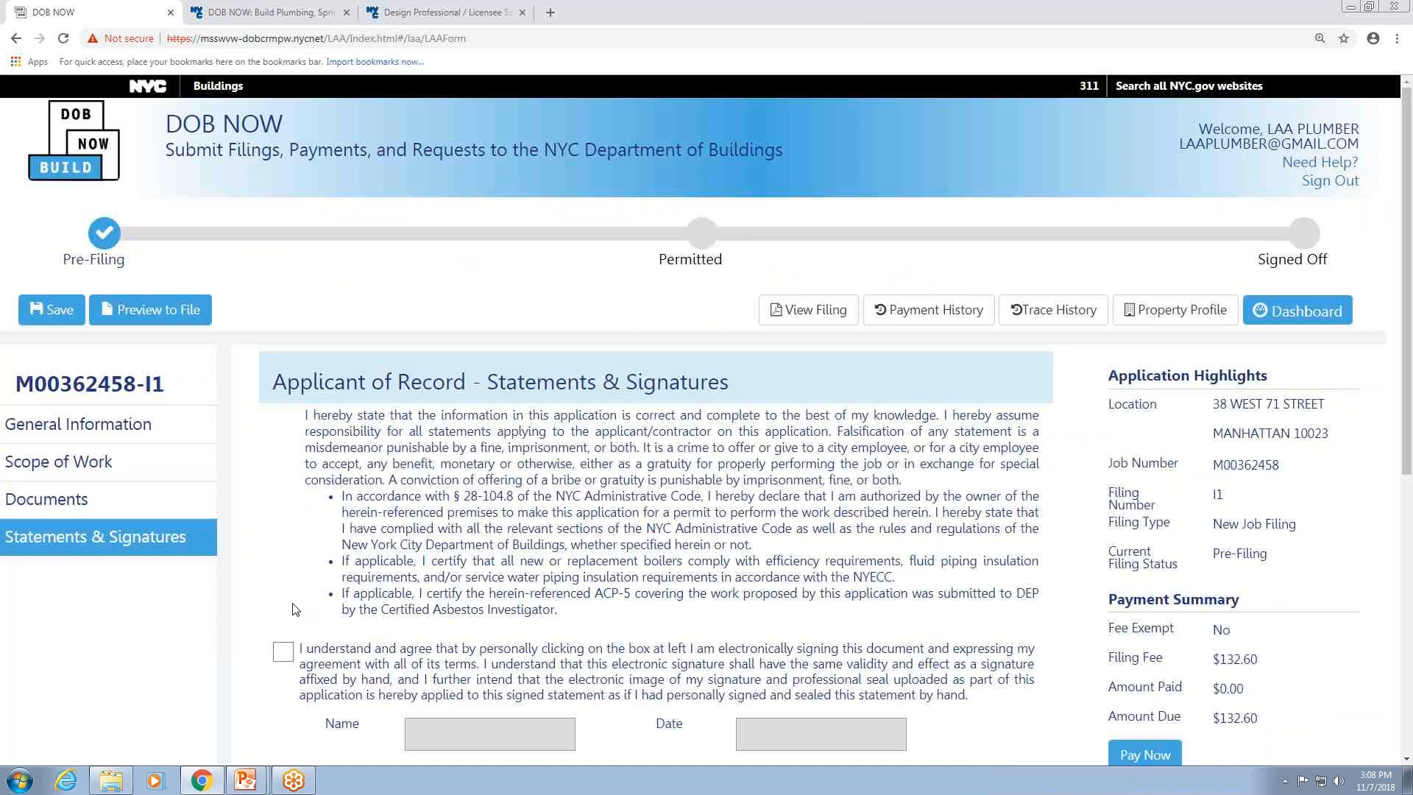
{"action": "left_click", "coordinate": [284, 653]}
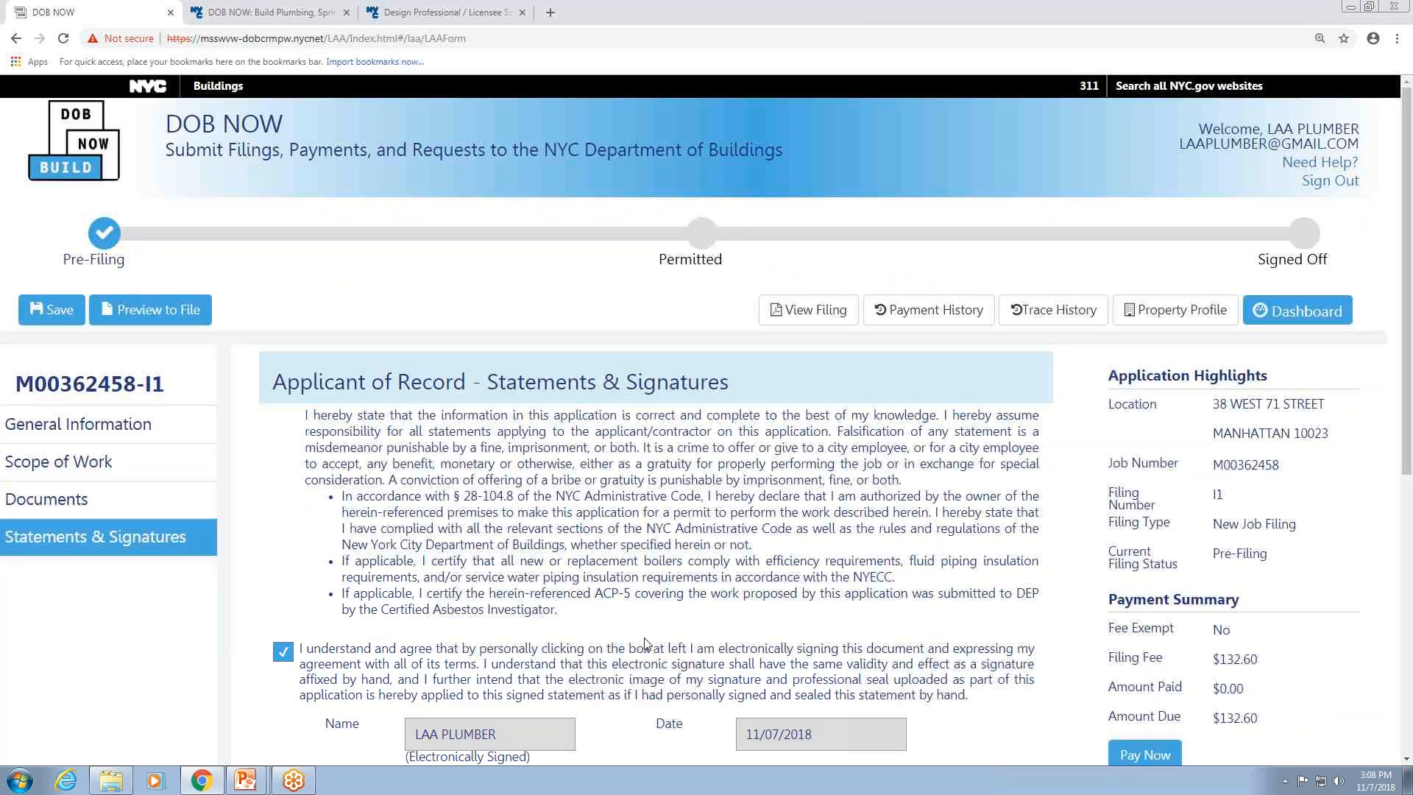
Save the signed job filing.
{"action": "scroll", "coordinate": [645, 643], "scroll_direction": "down", "scroll_amount": 3}
{"action": "scroll", "coordinate": [640, 640], "scroll_direction": "up", "scroll_amount": 3}
{"action": "left_click", "coordinate": [55, 311]}
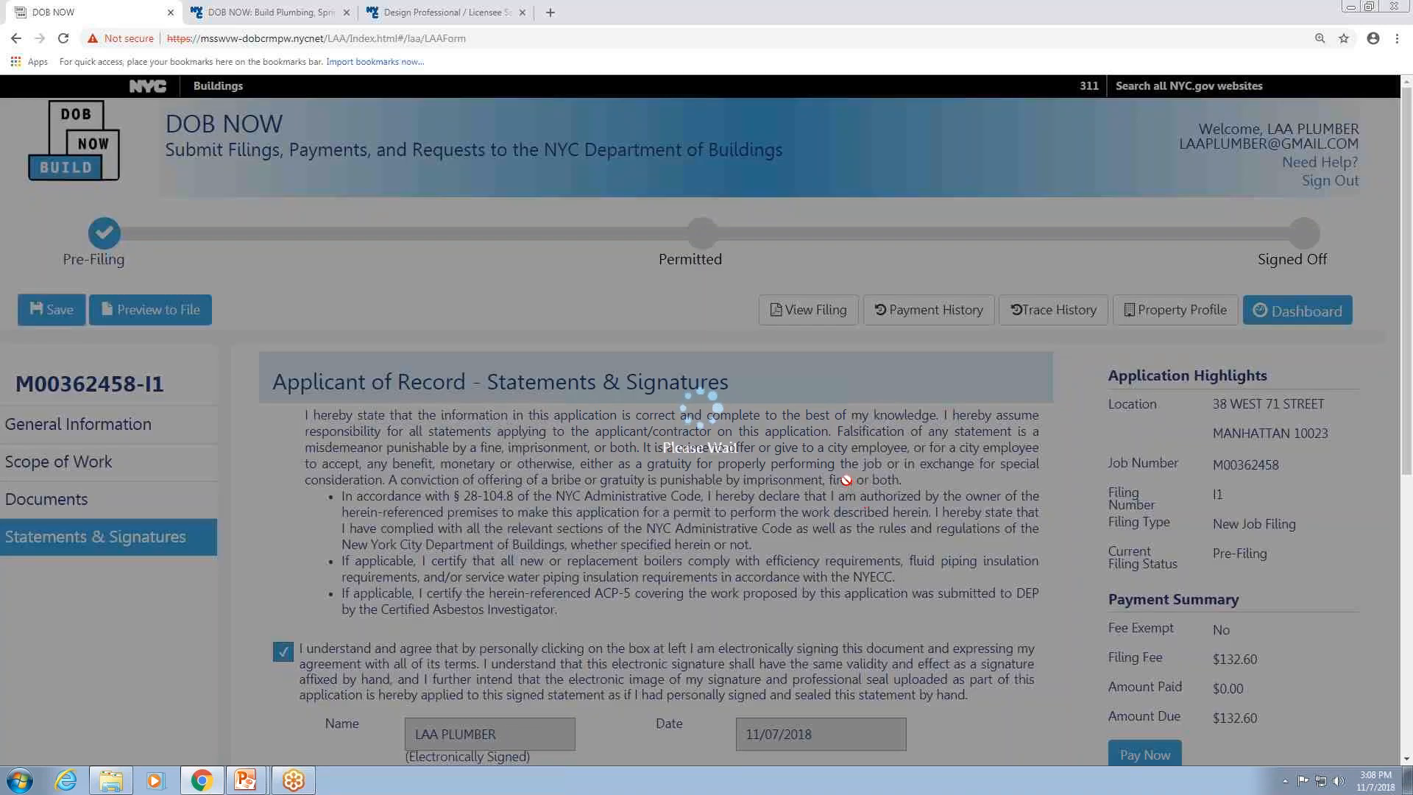
{"action": "key", "text": "Return"}
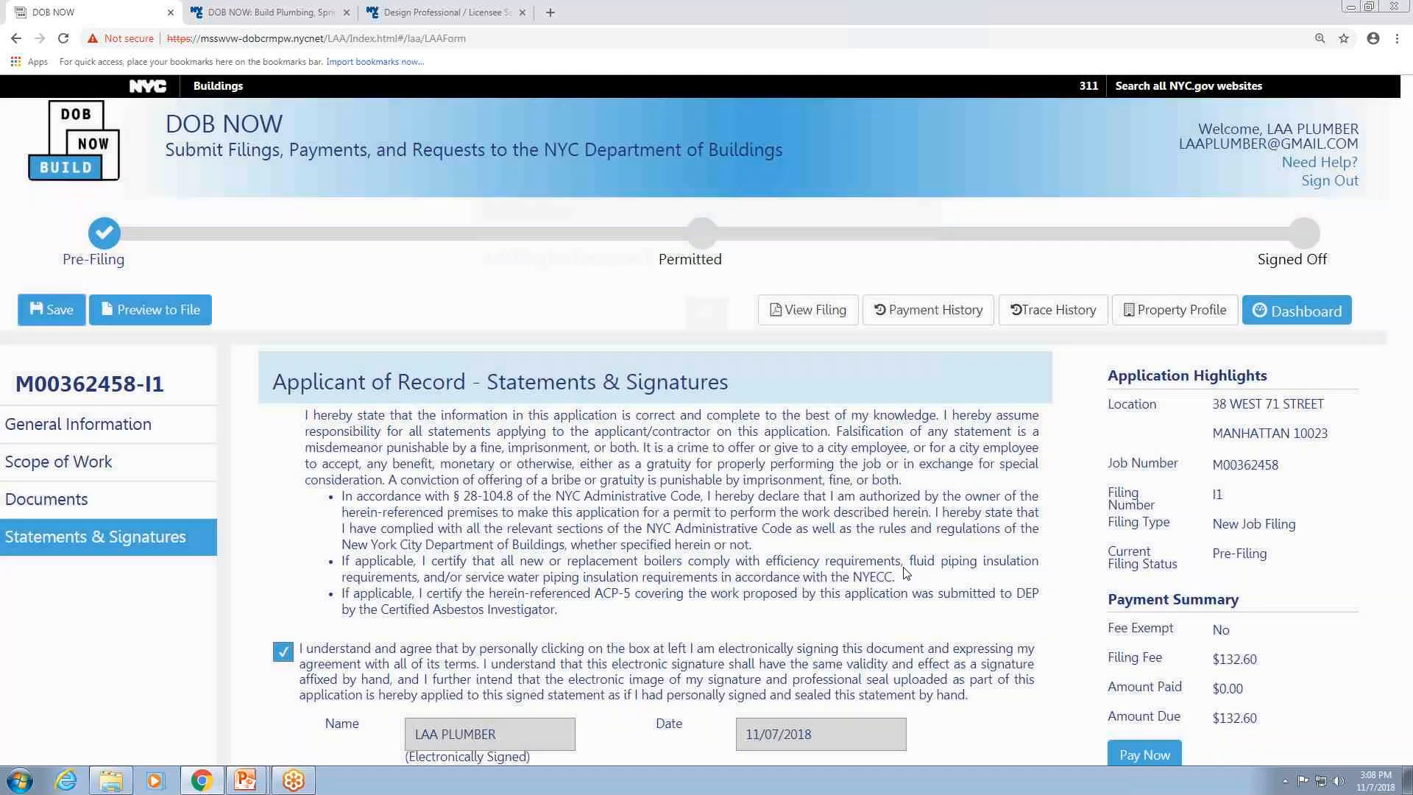
Start paying the $132.60 filing fee and confirm the payment.
{"action": "scroll", "coordinate": [906, 573], "scroll_direction": "down", "scroll_amount": 4}
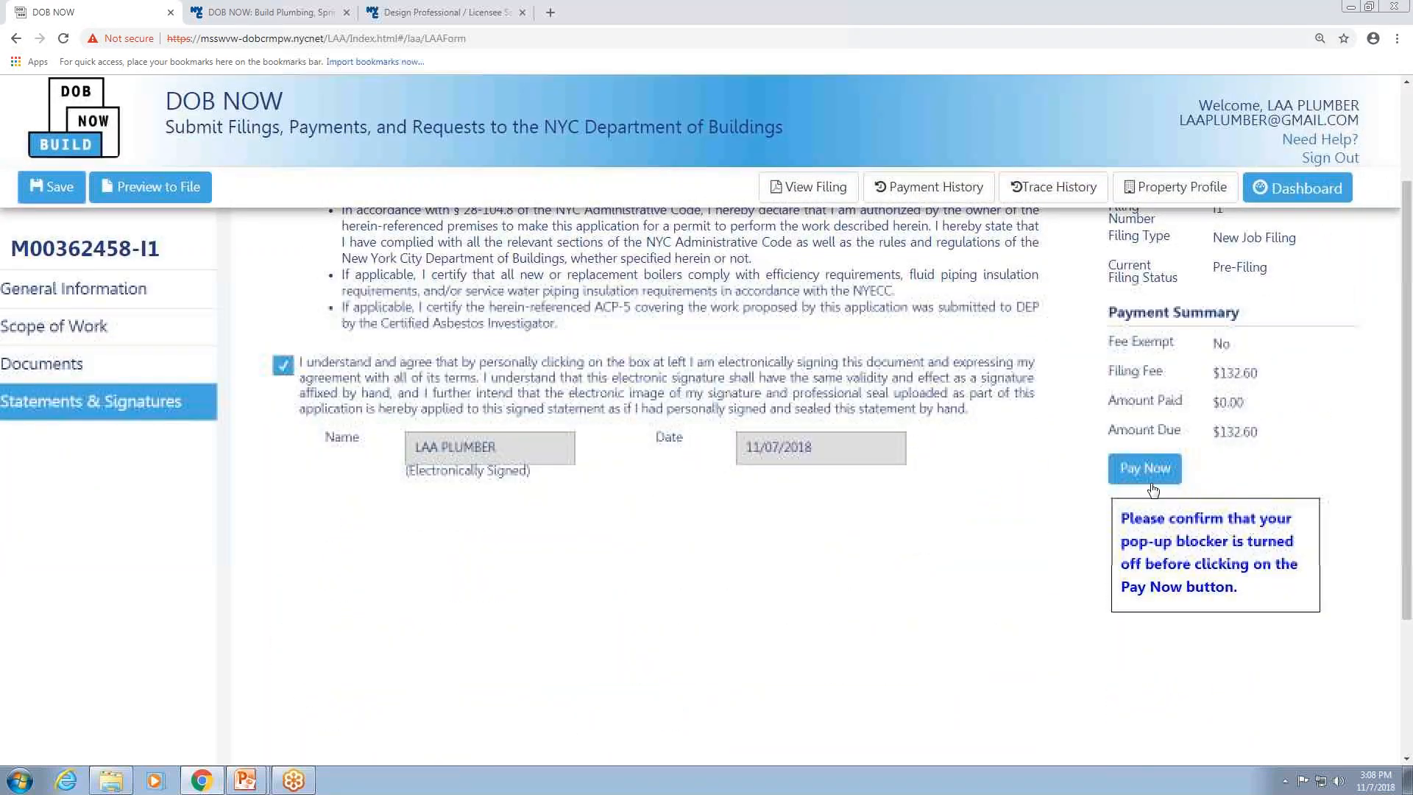
{"action": "left_click", "coordinate": [1152, 489]}
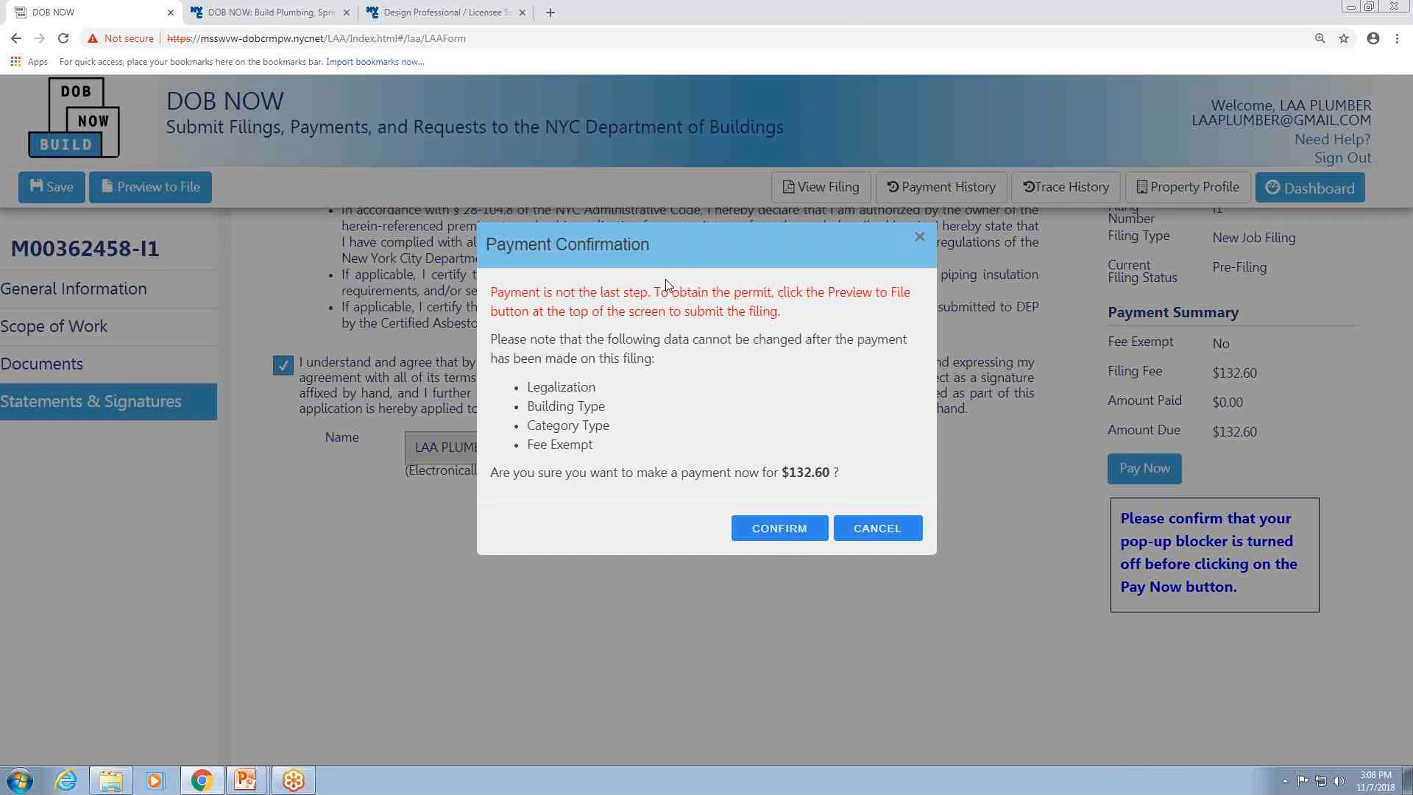
{"action": "left_click", "coordinate": [792, 530]}
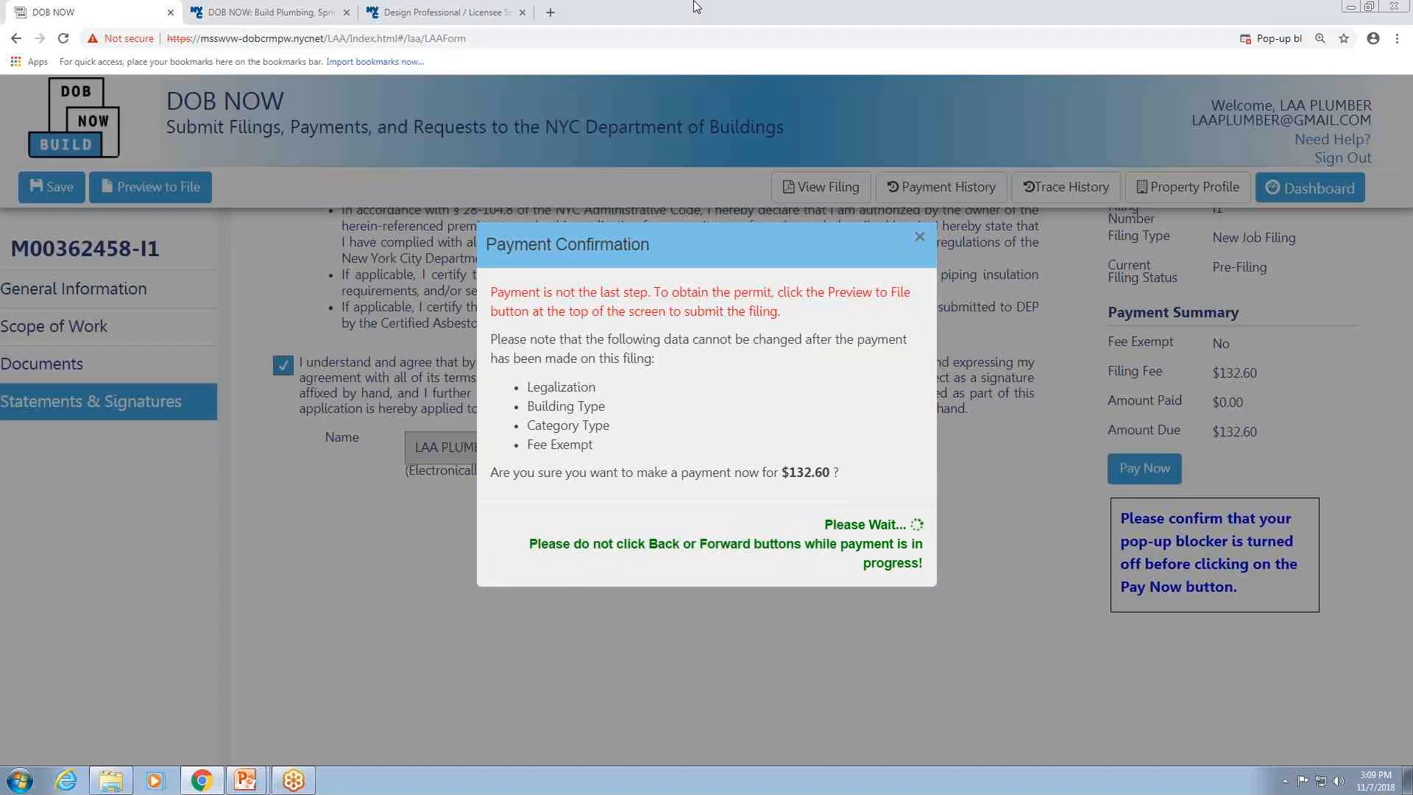
Open the blocked payment pop-up and proceed past the connection privacy warning to the payment page.
{"action": "left_click", "coordinate": [1251, 38]}
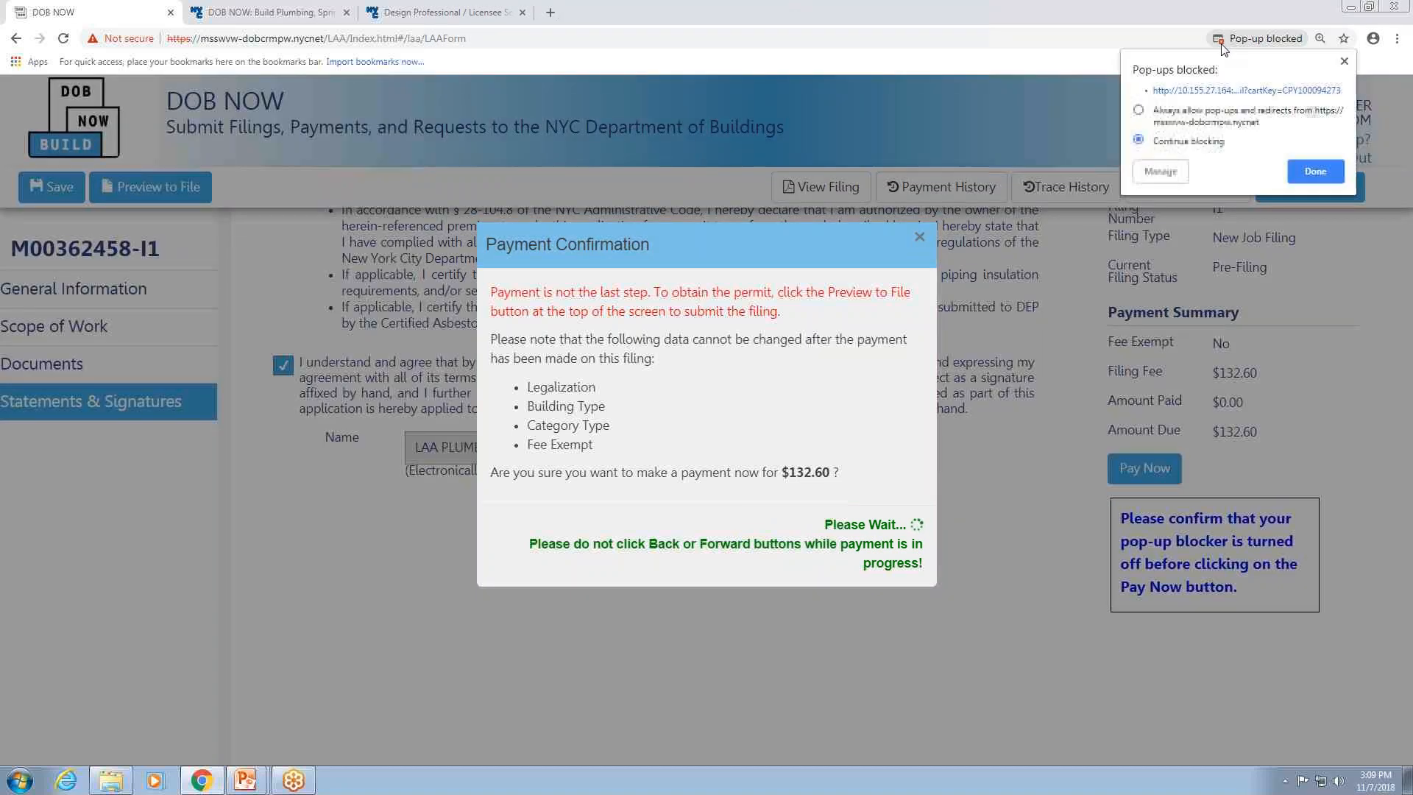
{"action": "left_click", "coordinate": [1178, 92]}
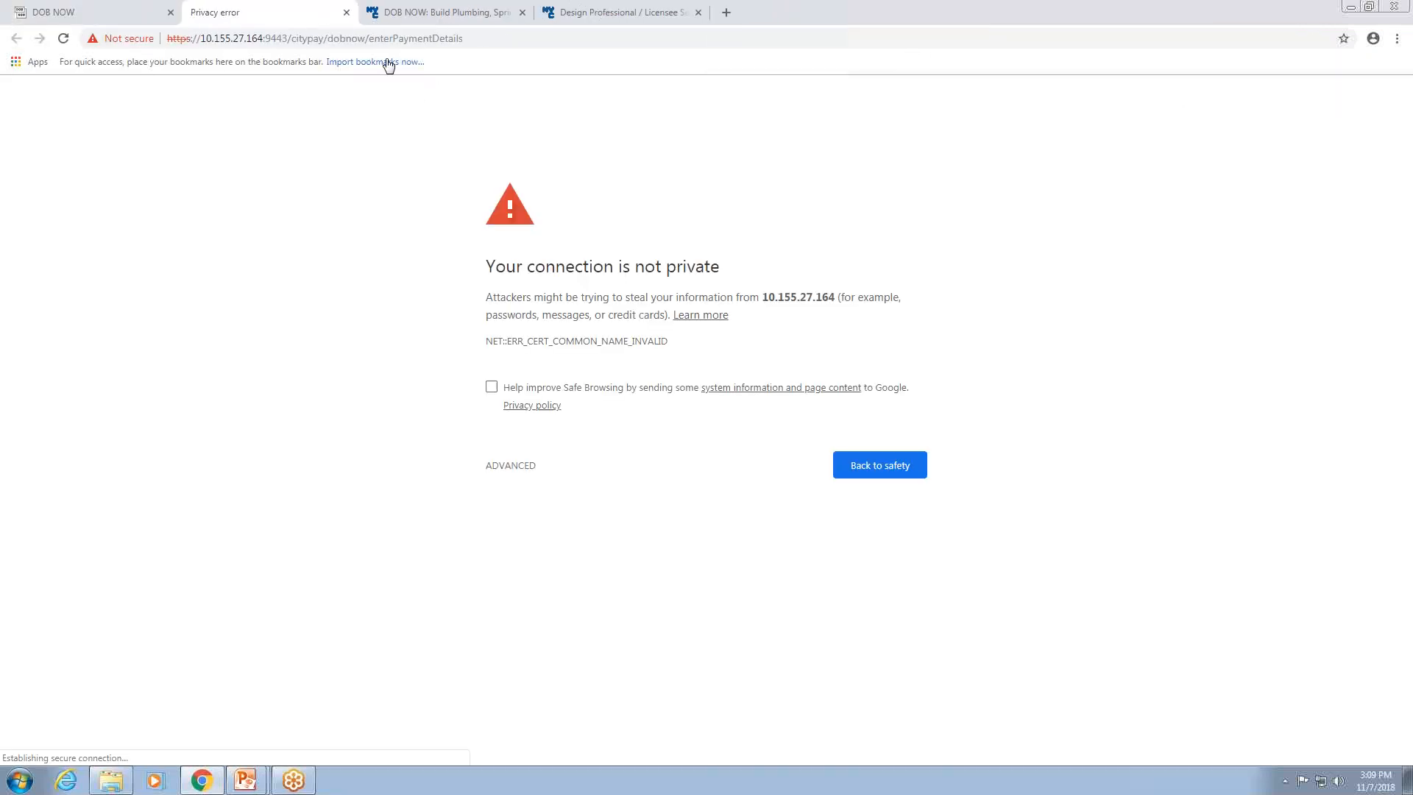
{"action": "left_click", "coordinate": [535, 473]}
{"action": "left_click", "coordinate": [559, 582]}
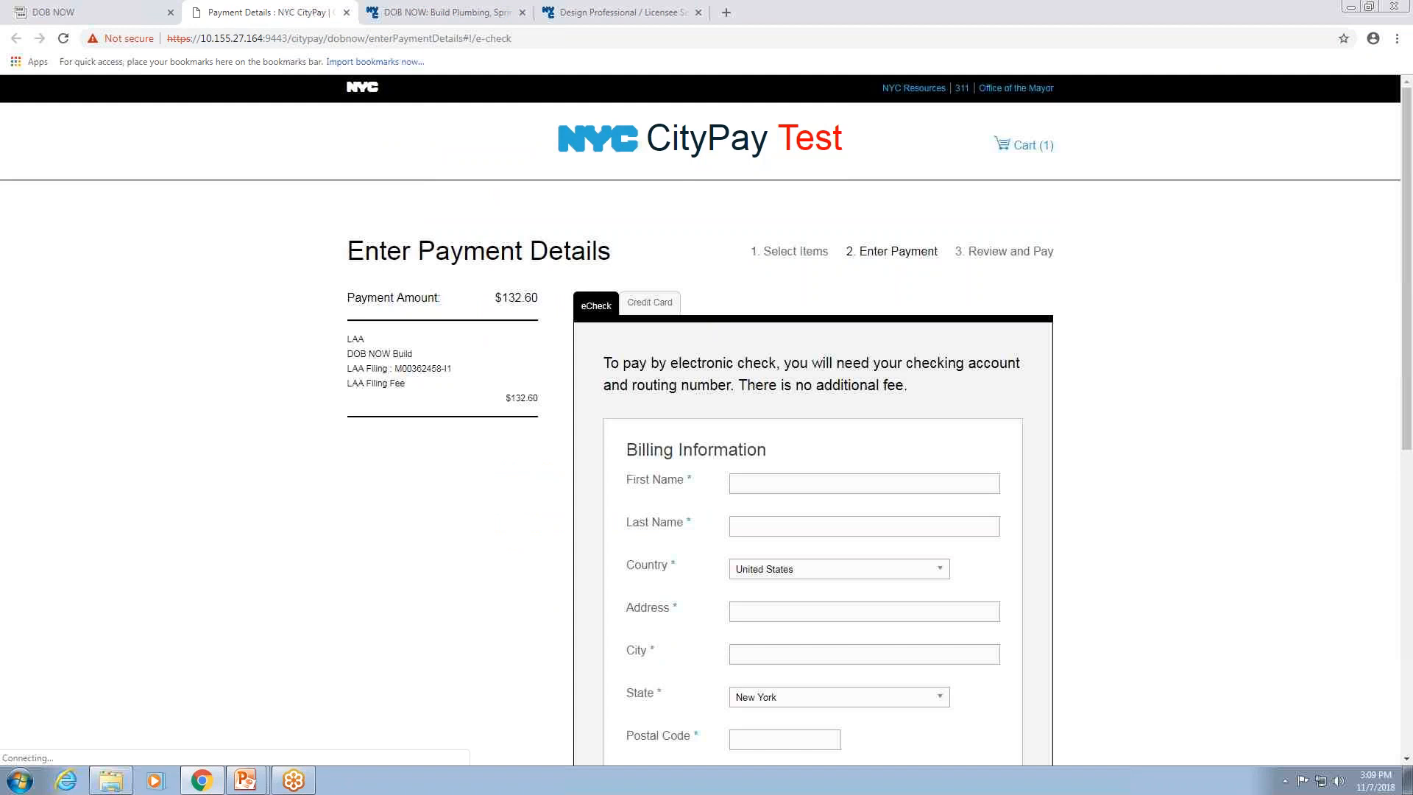
Choose credit card payment, autofill the billing name, address, phone and e-mail, and continue.
{"action": "left_click", "coordinate": [652, 229]}
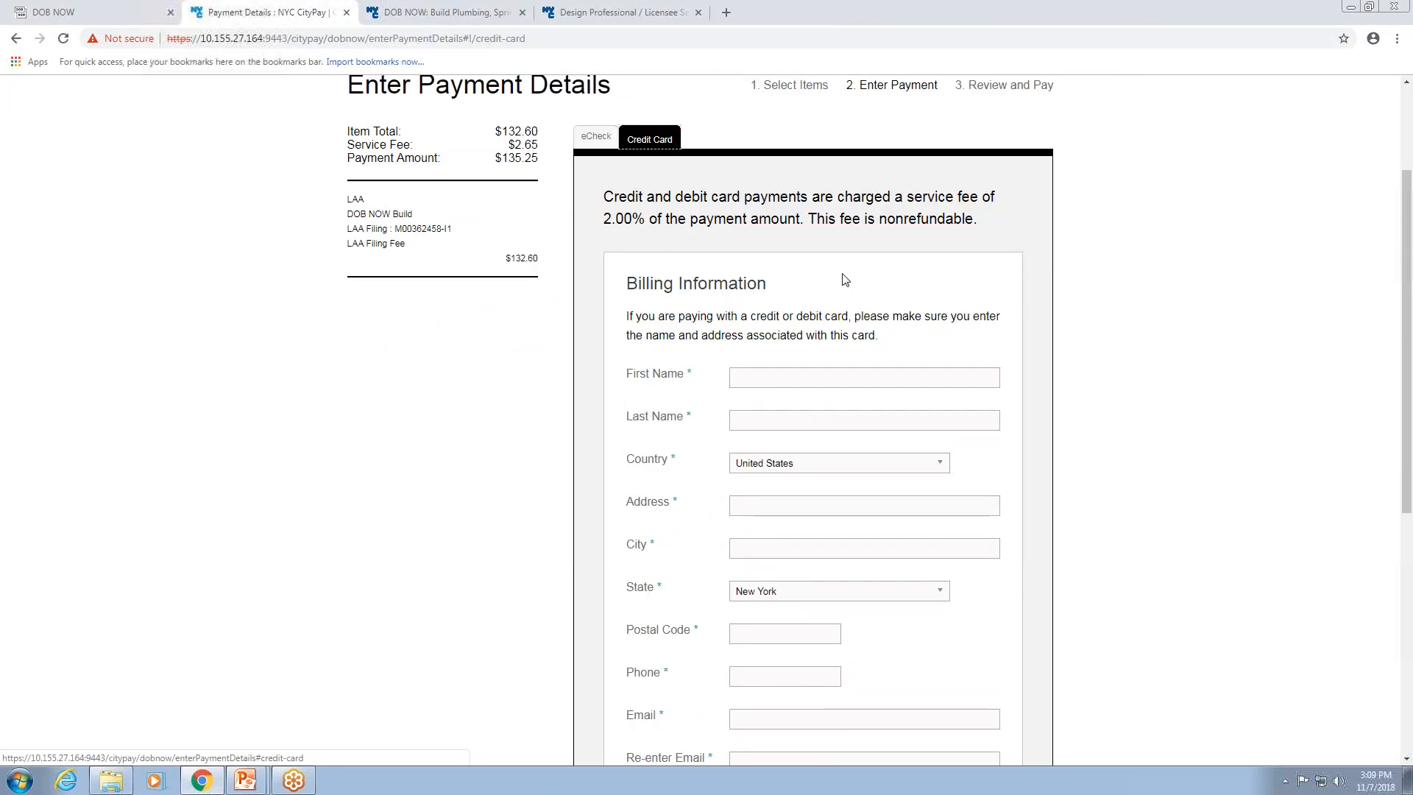
{"action": "left_click", "coordinate": [796, 373]}
{"action": "left_click", "coordinate": [782, 400]}
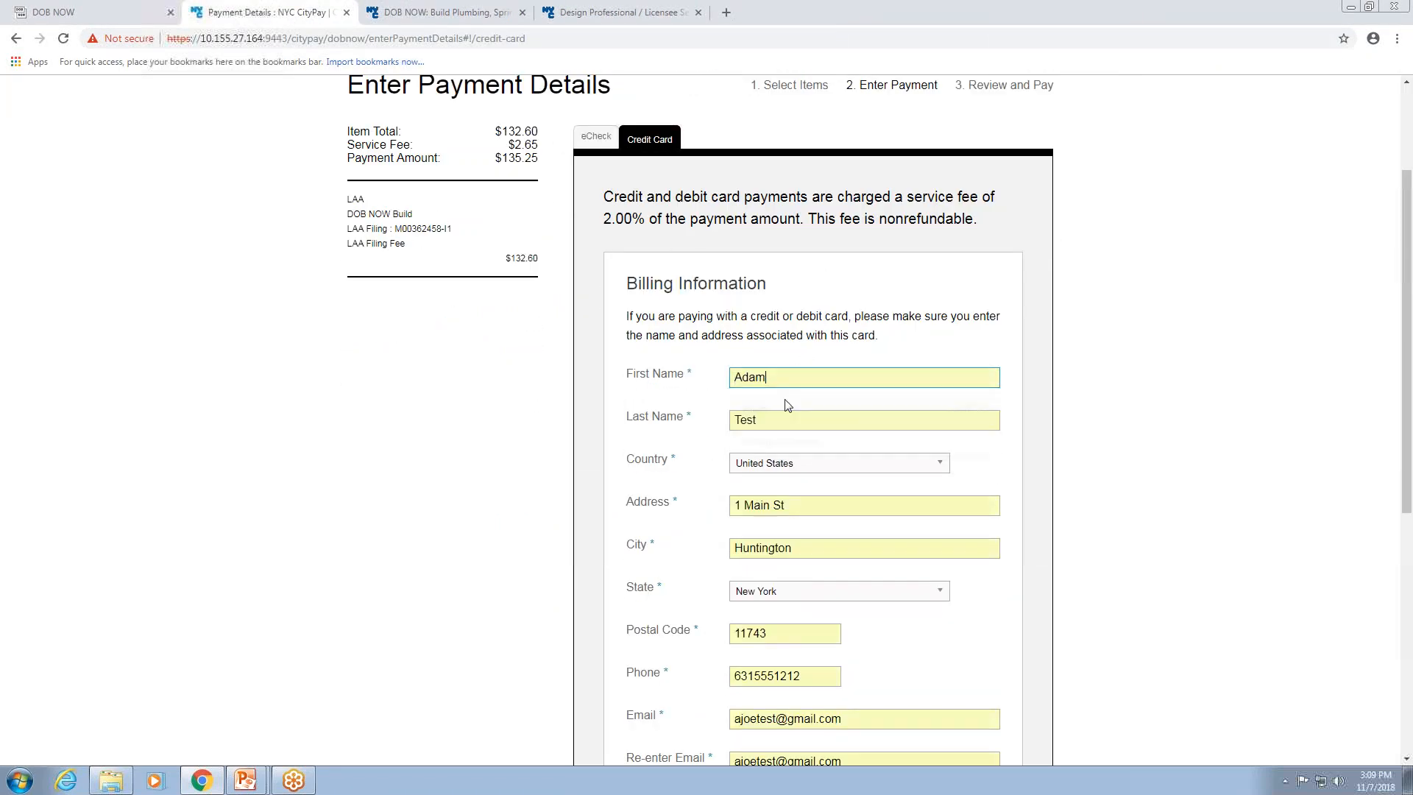
{"action": "scroll", "coordinate": [801, 432], "scroll_direction": "down", "scroll_amount": 2}
{"action": "scroll", "coordinate": [703, 498], "scroll_direction": "down", "scroll_amount": 1}
{"action": "left_click", "coordinate": [794, 579]}
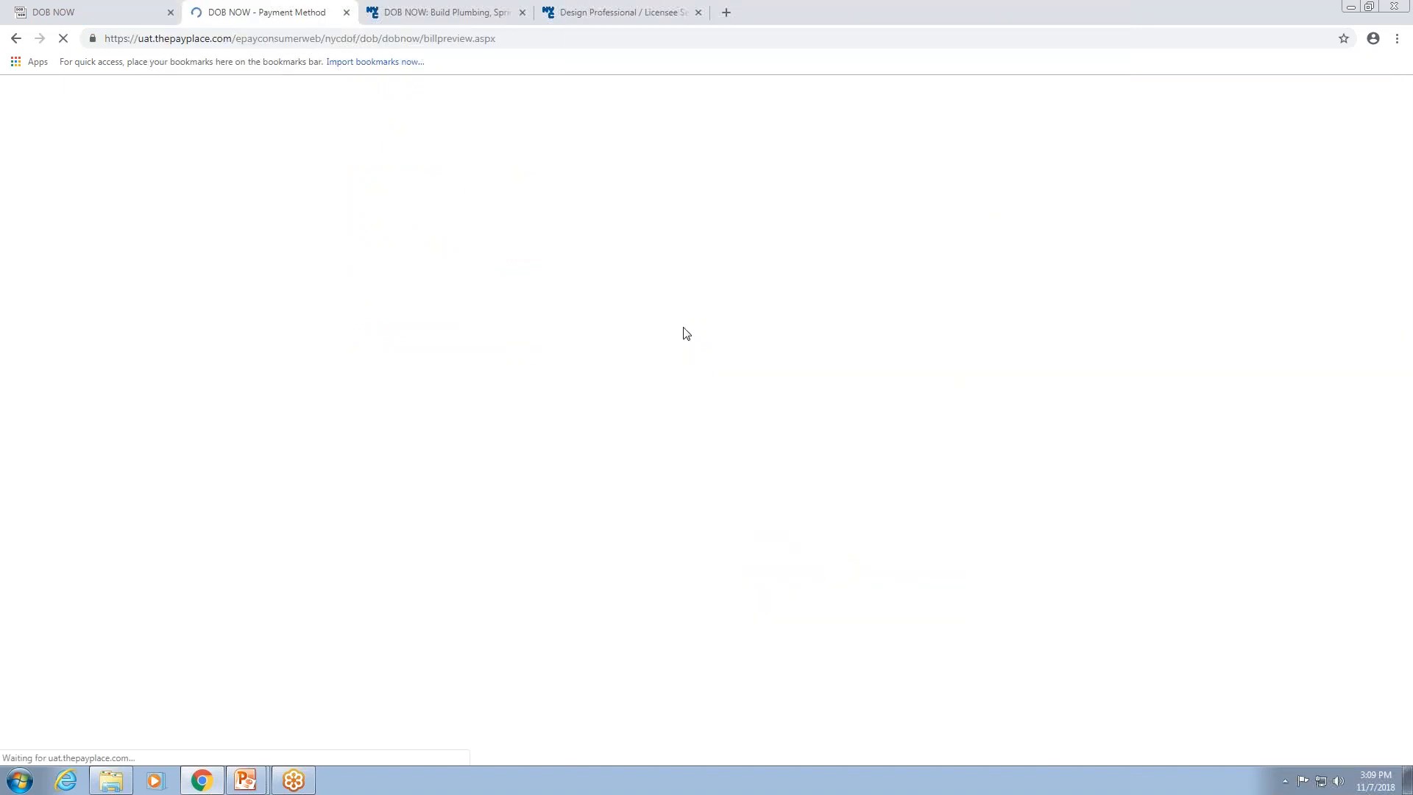
Autofill the saved Visa card on the payment form, enter the card verification value, and continue.
{"action": "left_click", "coordinate": [741, 287]}
{"action": "left_click", "coordinate": [688, 564]}
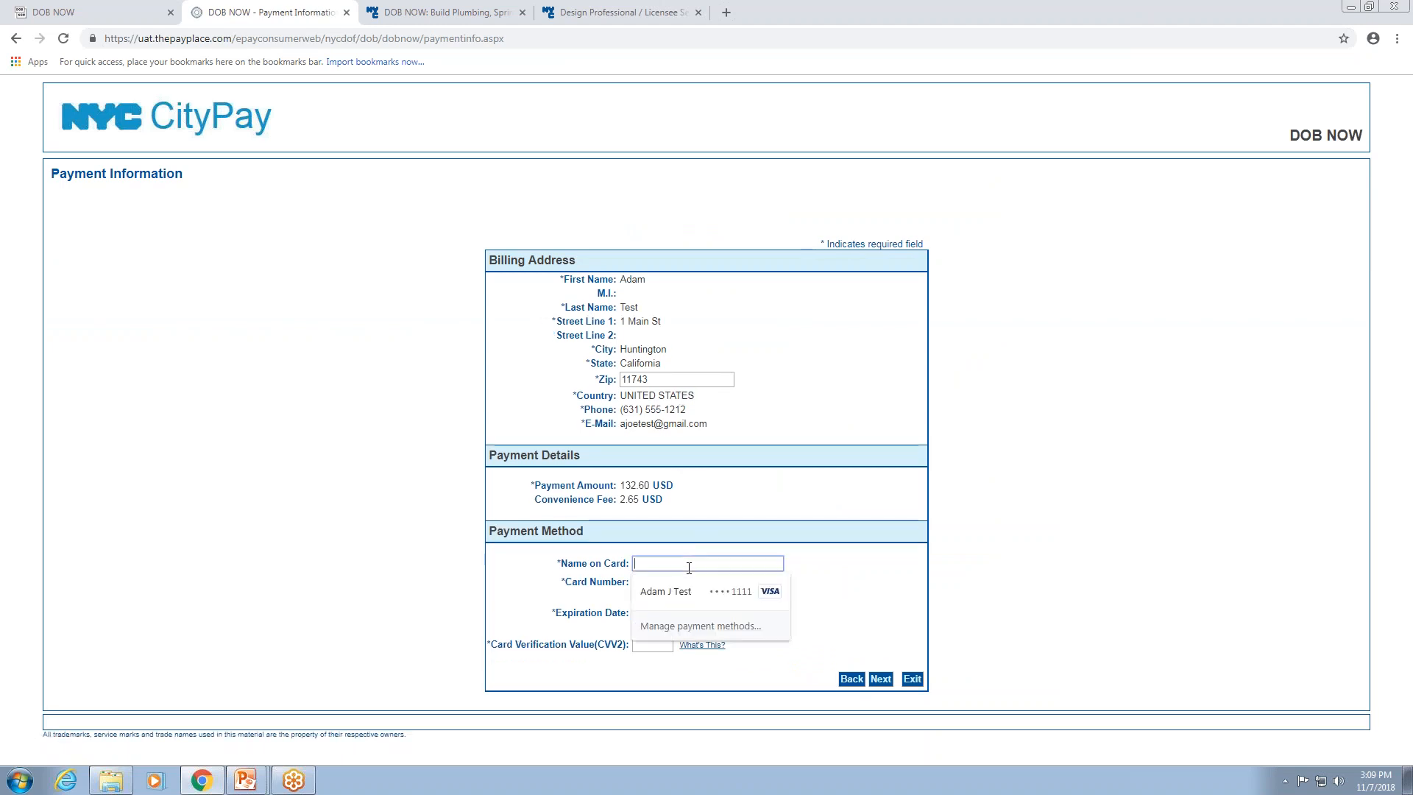
{"action": "left_click", "coordinate": [680, 591]}
{"action": "left_click", "coordinate": [650, 646]}
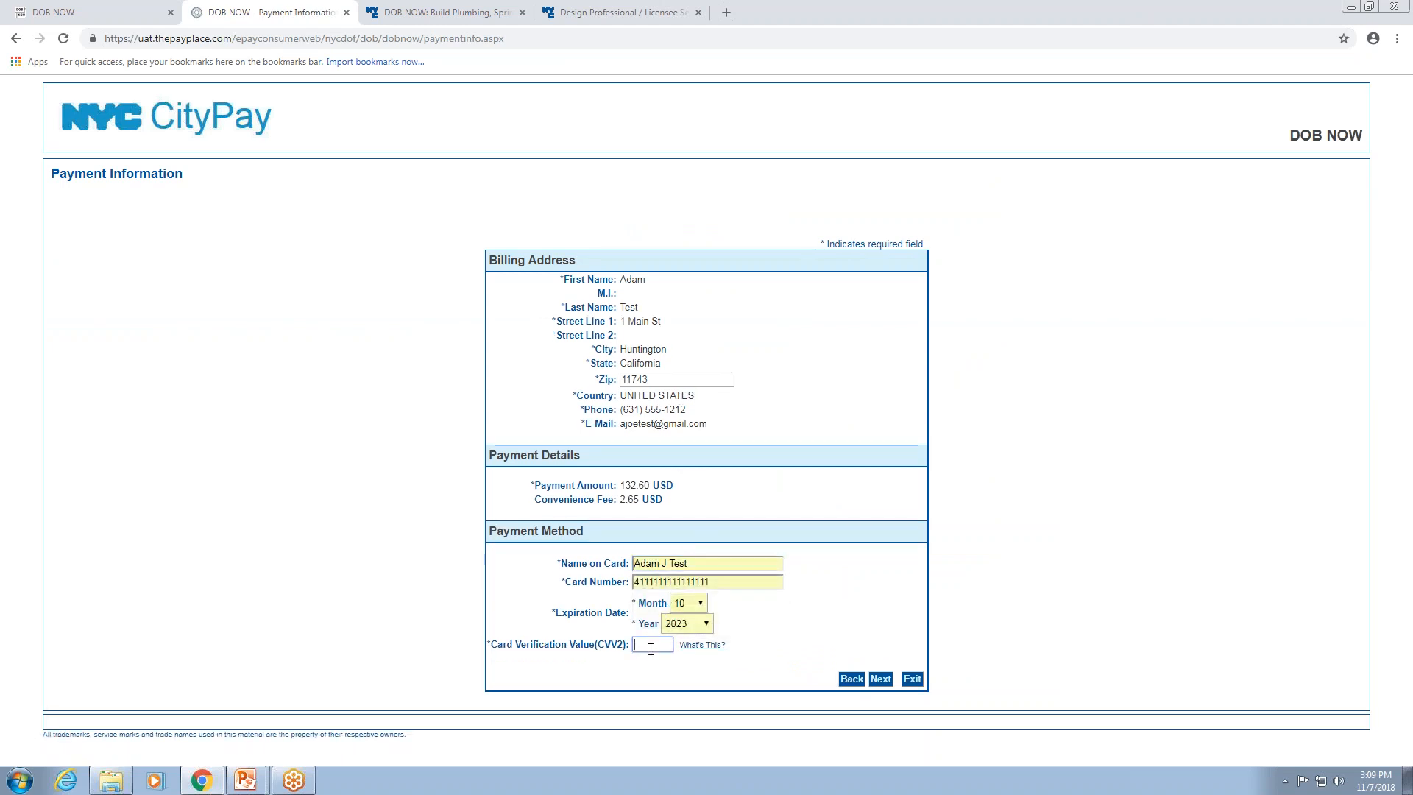
{"action": "left_click", "coordinate": [880, 678]}
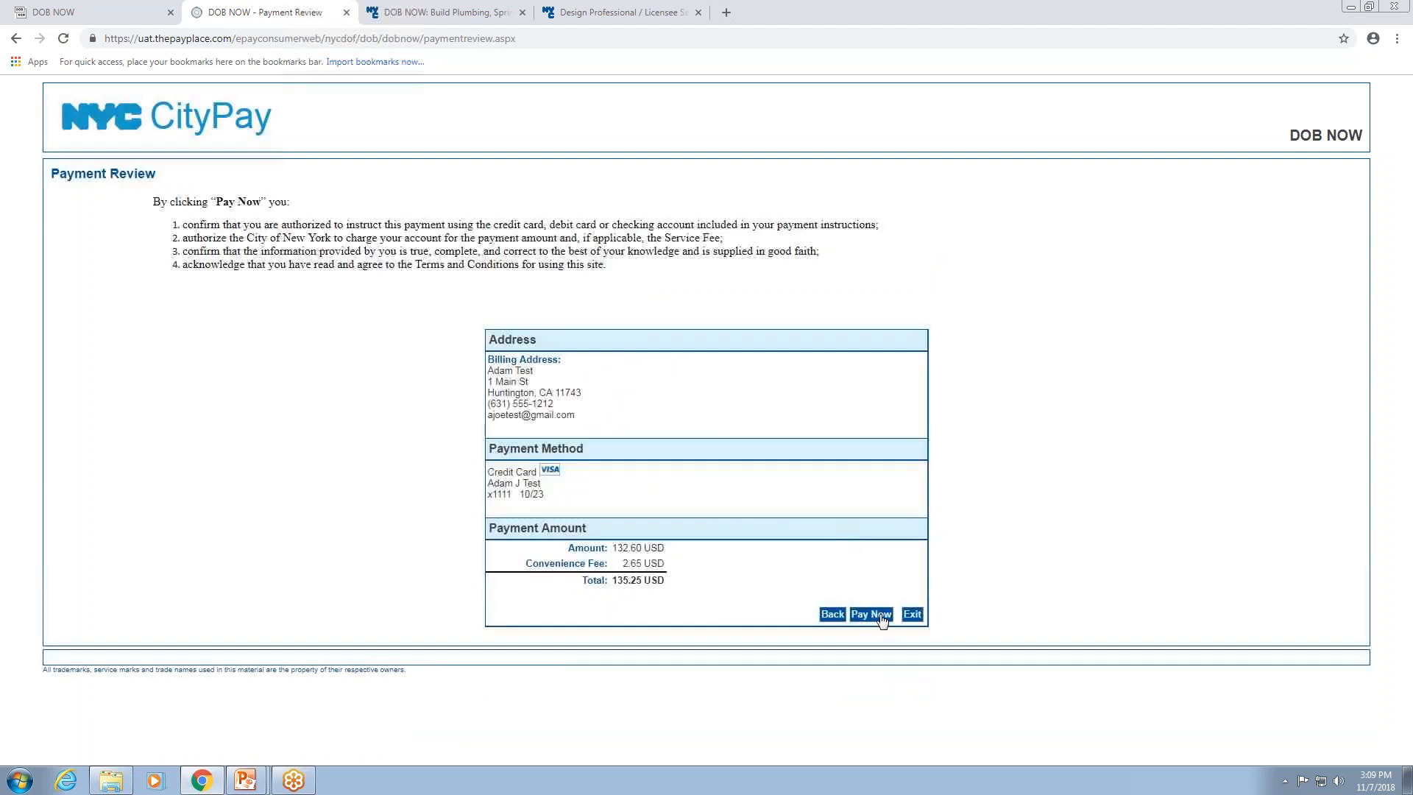
Pay the $135.25 total, close the receipt tab and acknowledge the payment notification.
{"action": "left_click", "coordinate": [881, 615]}
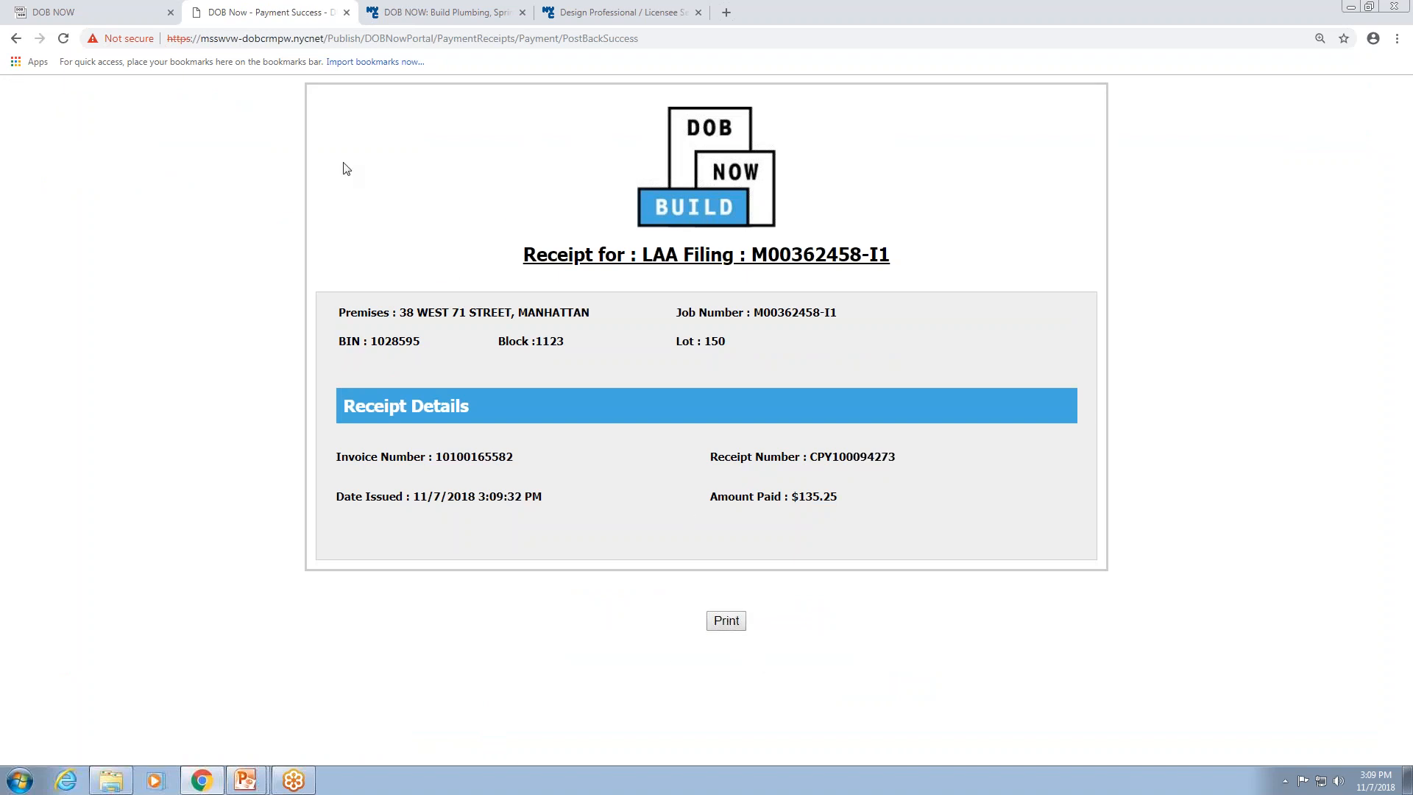
{"action": "left_click", "coordinate": [346, 12]}
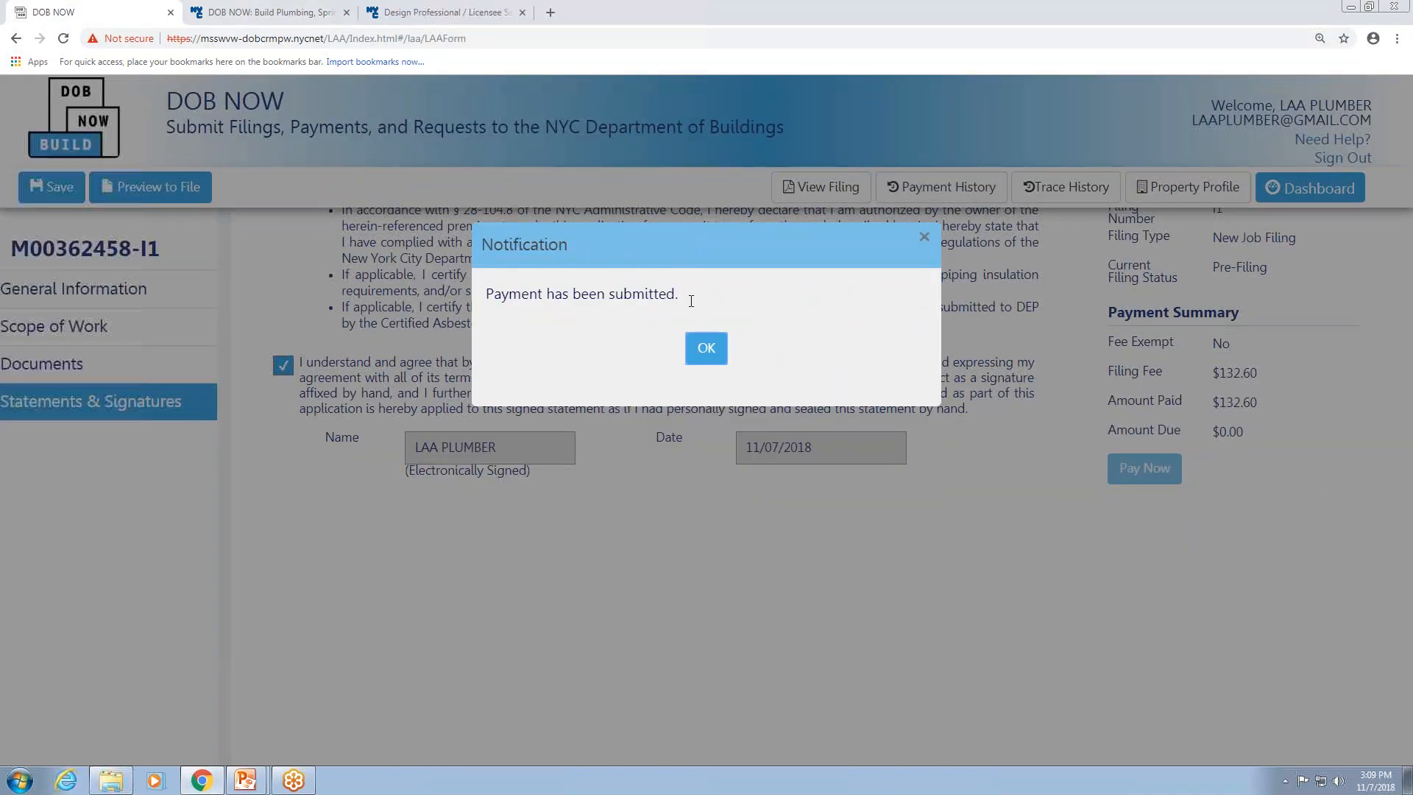
{"action": "left_click", "coordinate": [707, 349]}
Review the filing's payment history and close it.
{"action": "scroll", "coordinate": [1057, 557], "scroll_direction": "up", "scroll_amount": 1}
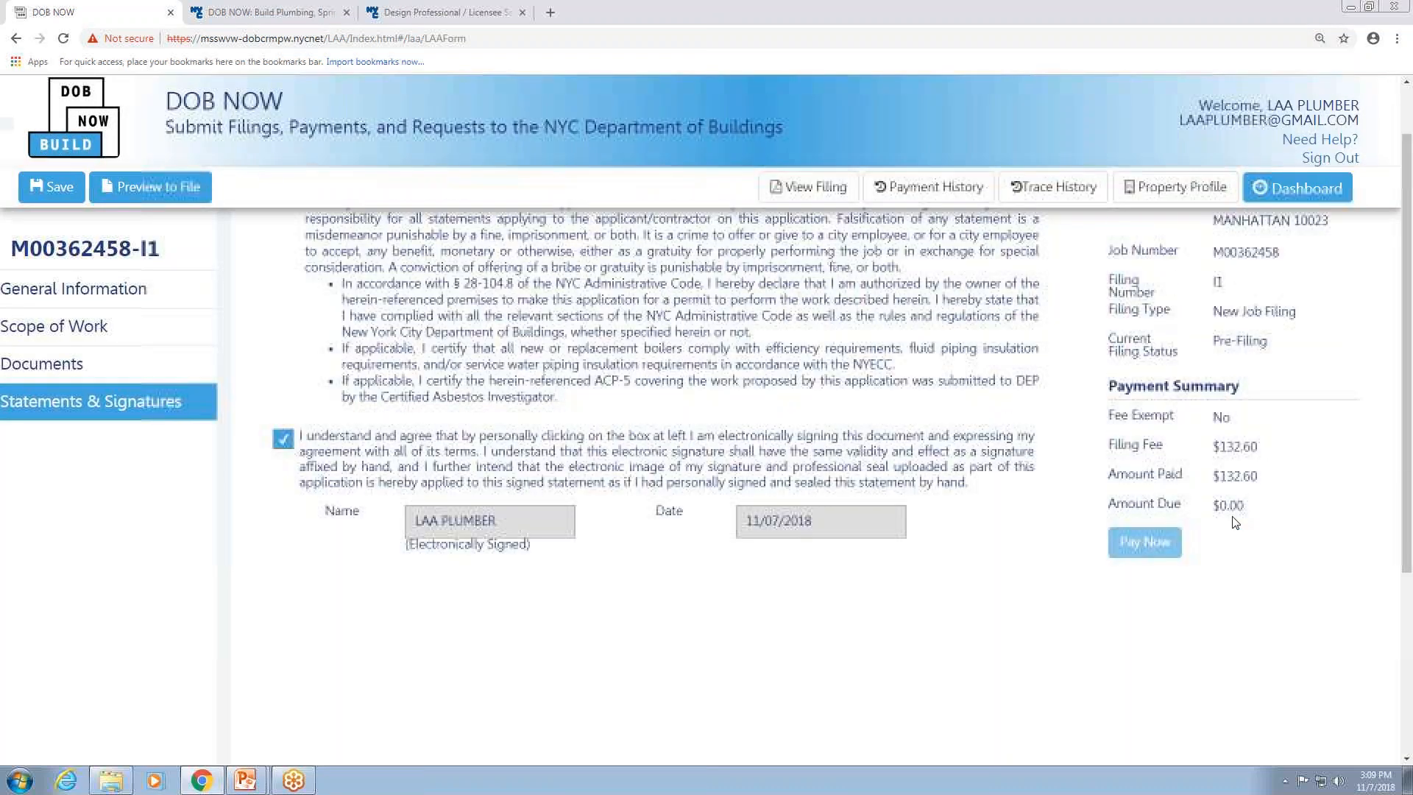
{"action": "left_click", "coordinate": [934, 190]}
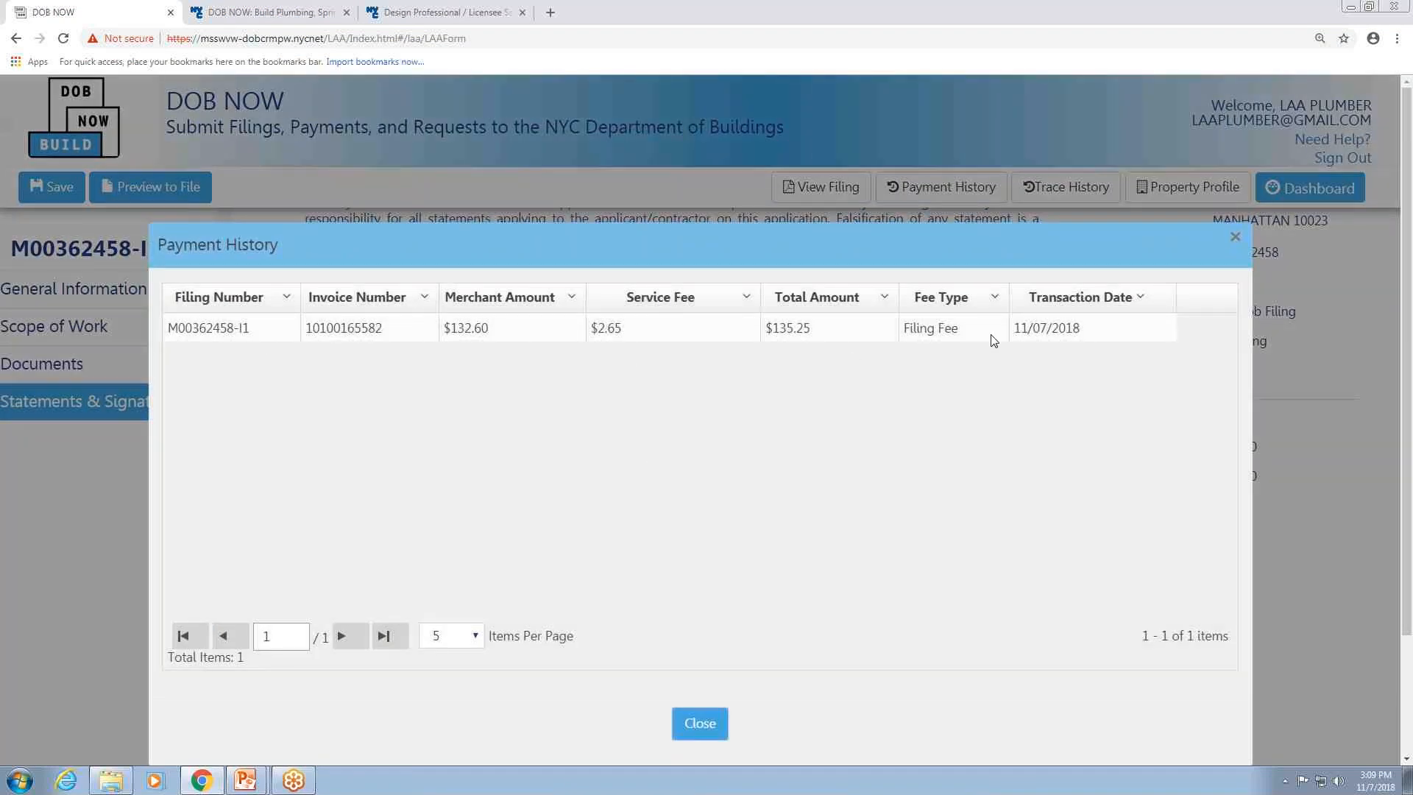
{"action": "left_click", "coordinate": [705, 732]}
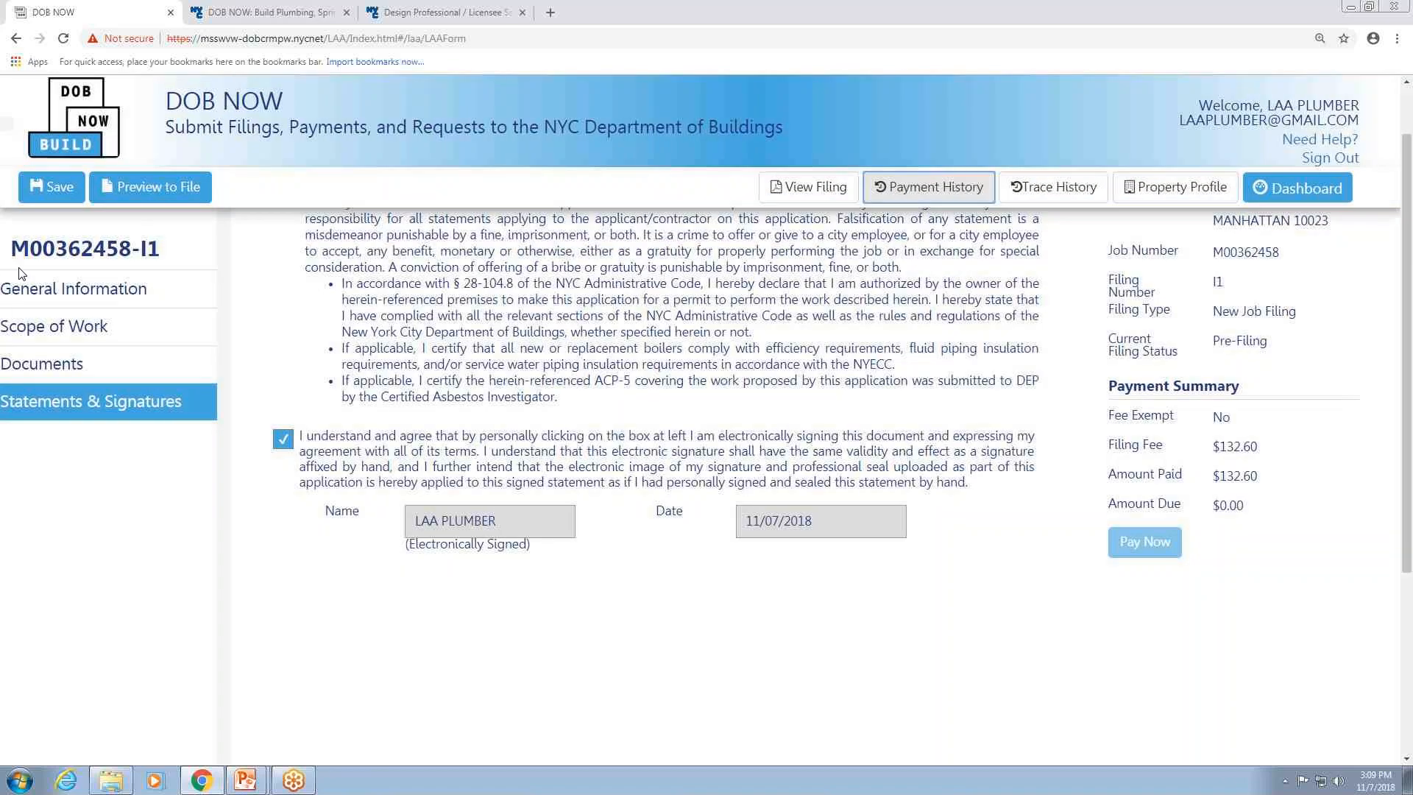
Save the job filing and acknowledge the notification.
{"action": "scroll", "coordinate": [321, 429], "scroll_direction": "up", "scroll_amount": 3}
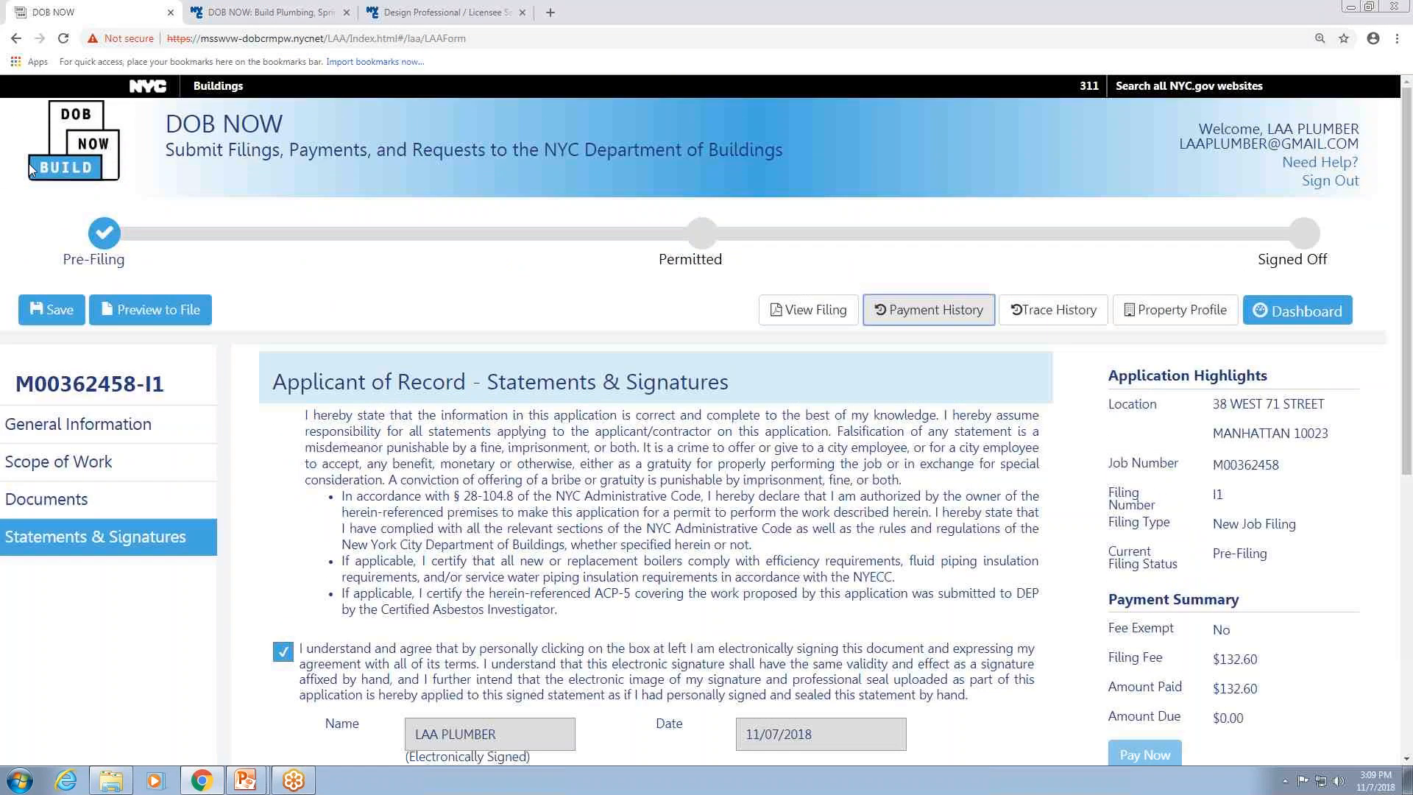
{"action": "left_click", "coordinate": [42, 315]}
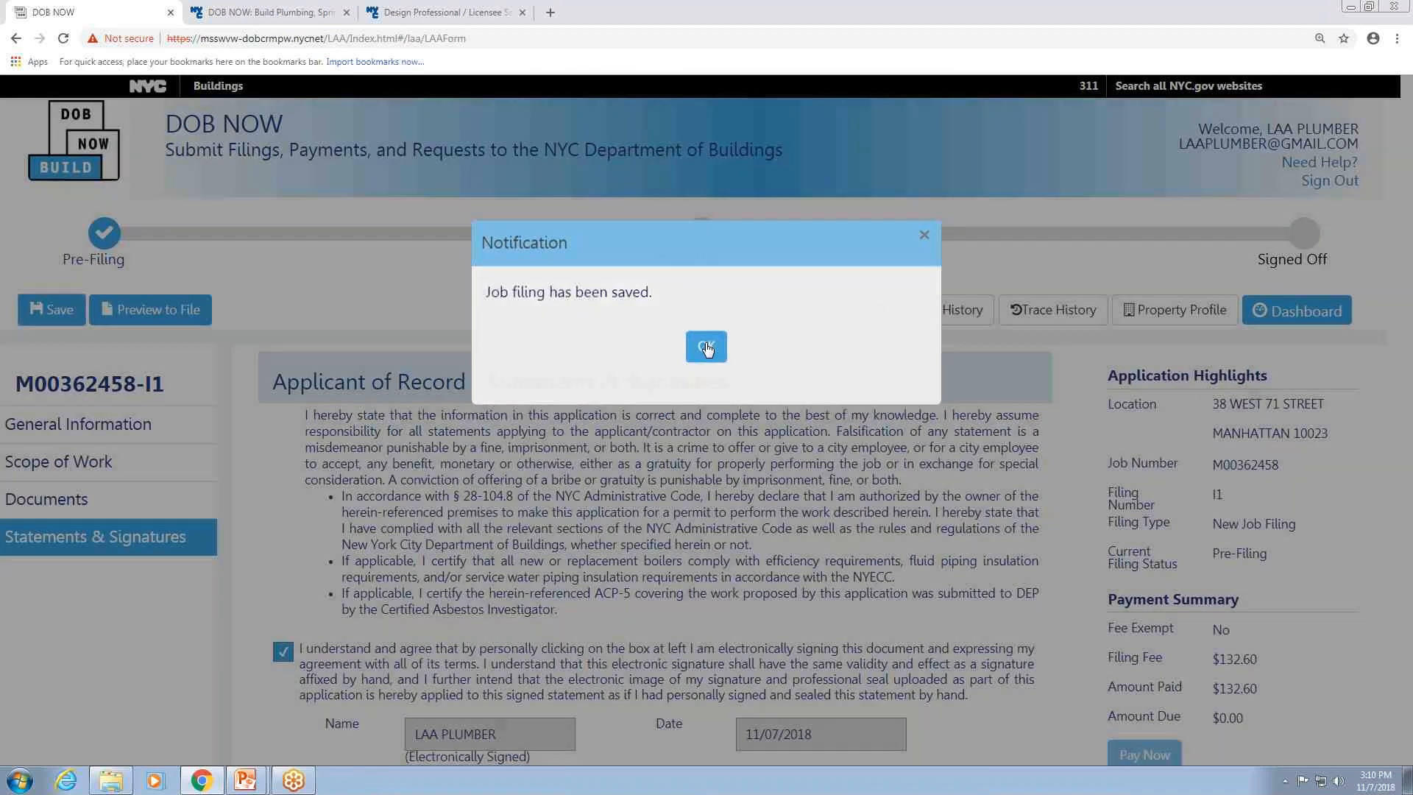
{"action": "left_click", "coordinate": [705, 346]}
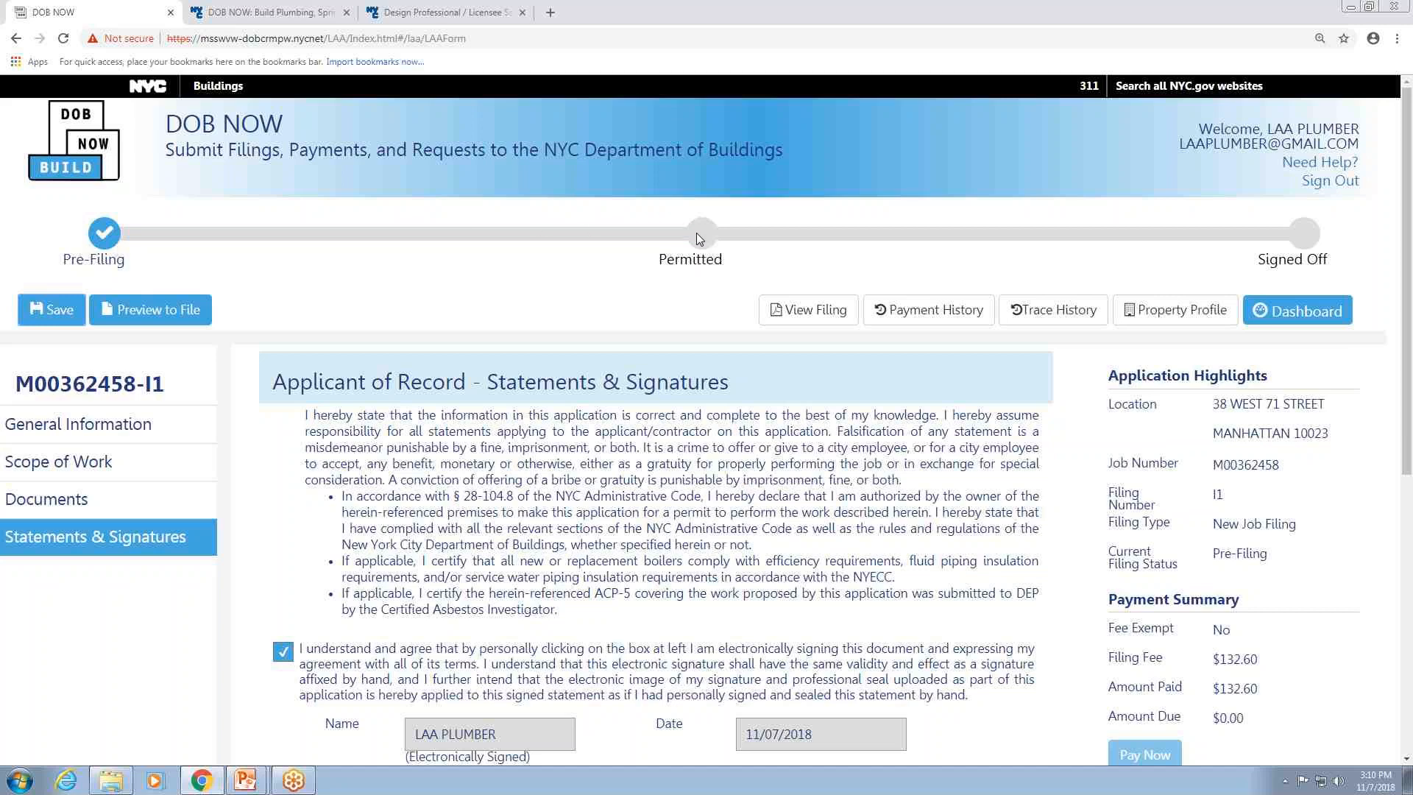
Open the application preview and page through it to the final page.
{"action": "left_click", "coordinate": [171, 311]}
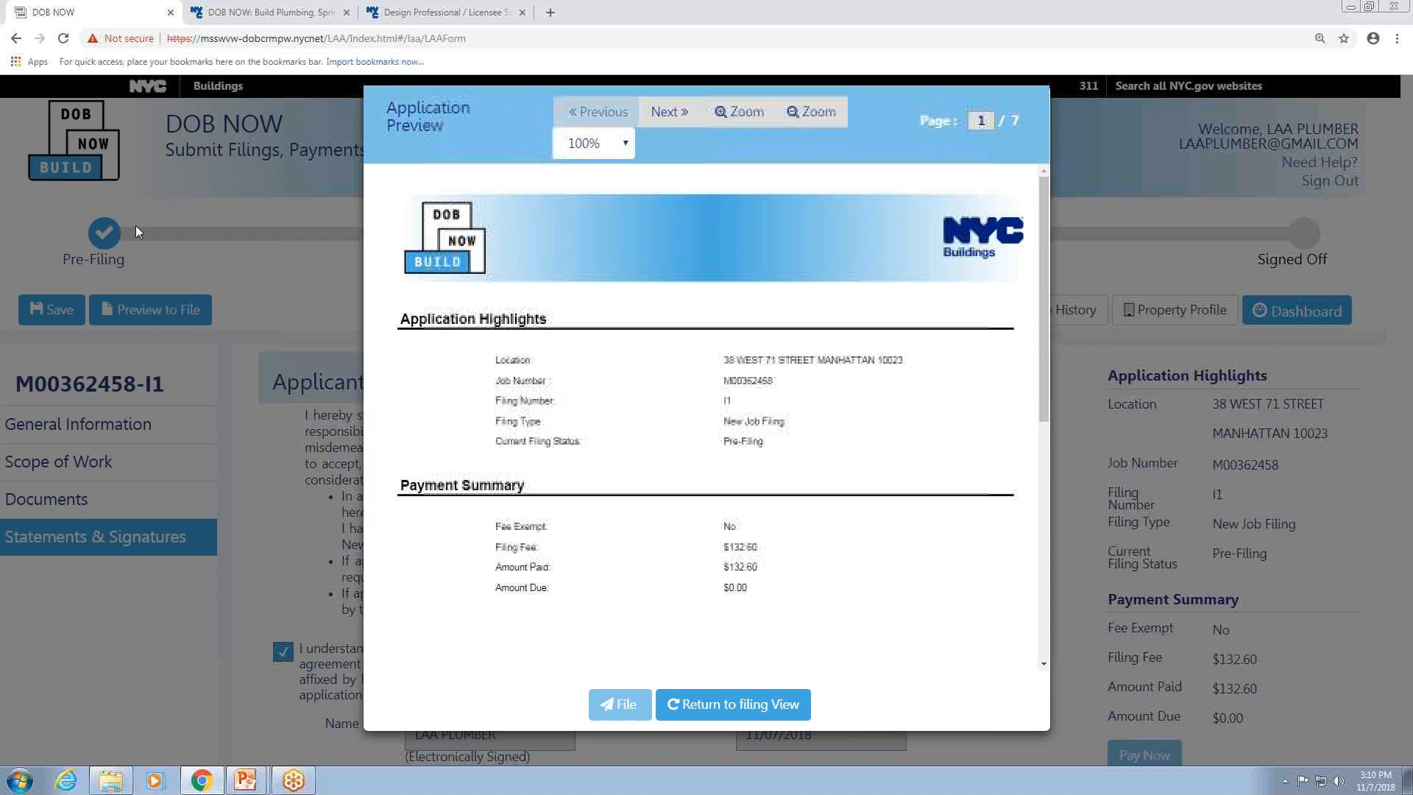
{"action": "left_click", "coordinate": [674, 119]}
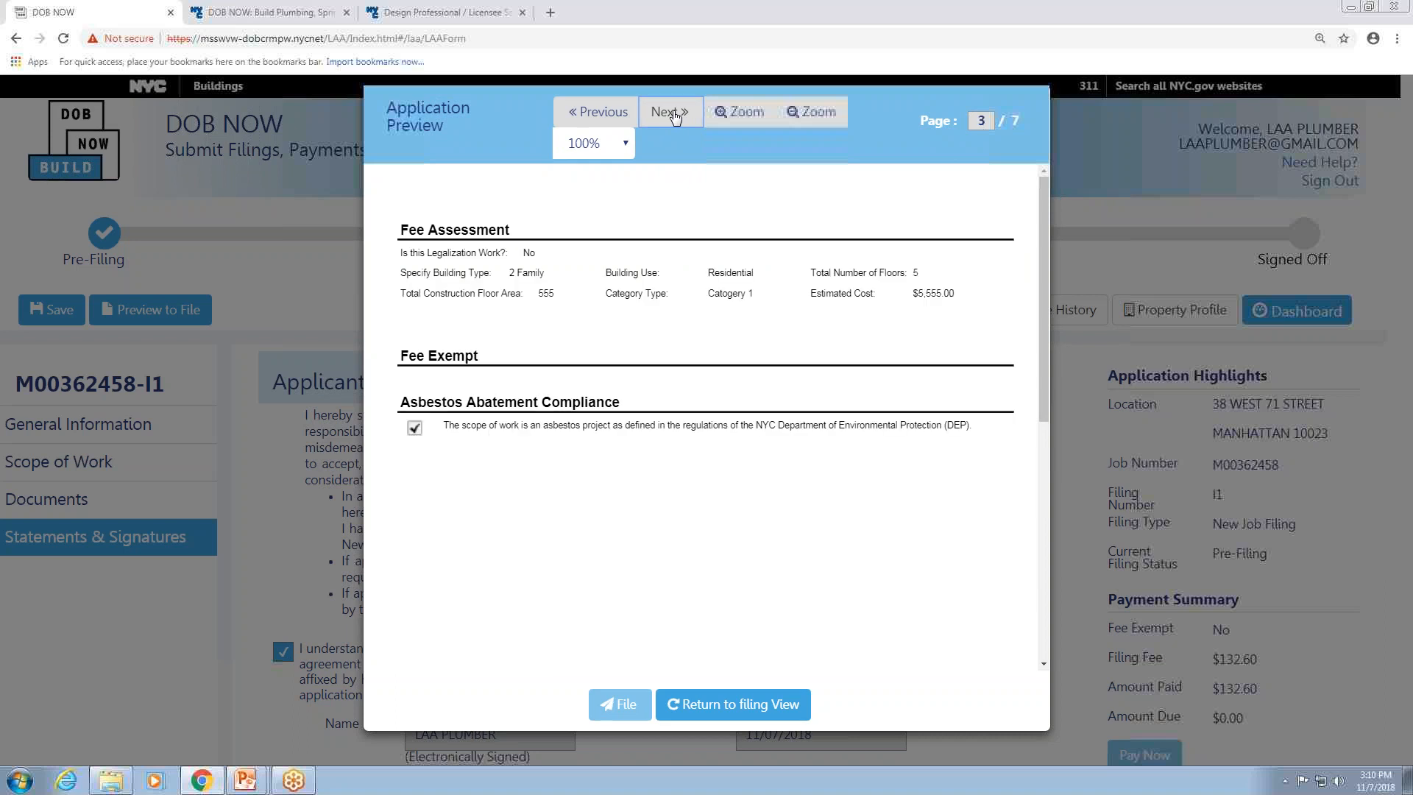
{"action": "left_click", "coordinate": [674, 118]}
{"action": "left_click", "coordinate": [674, 117]}
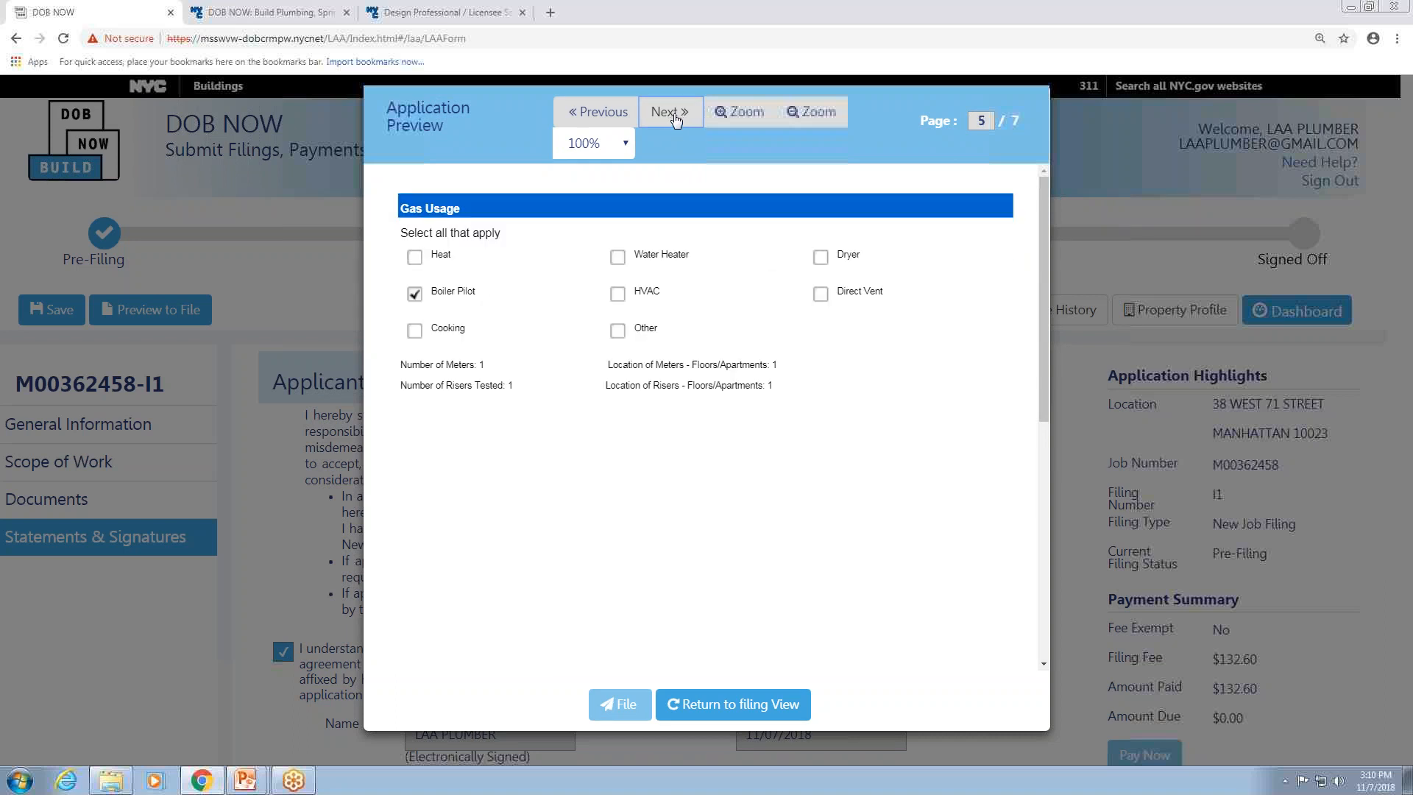
{"action": "left_click", "coordinate": [674, 117]}
{"action": "left_click", "coordinate": [674, 117]}
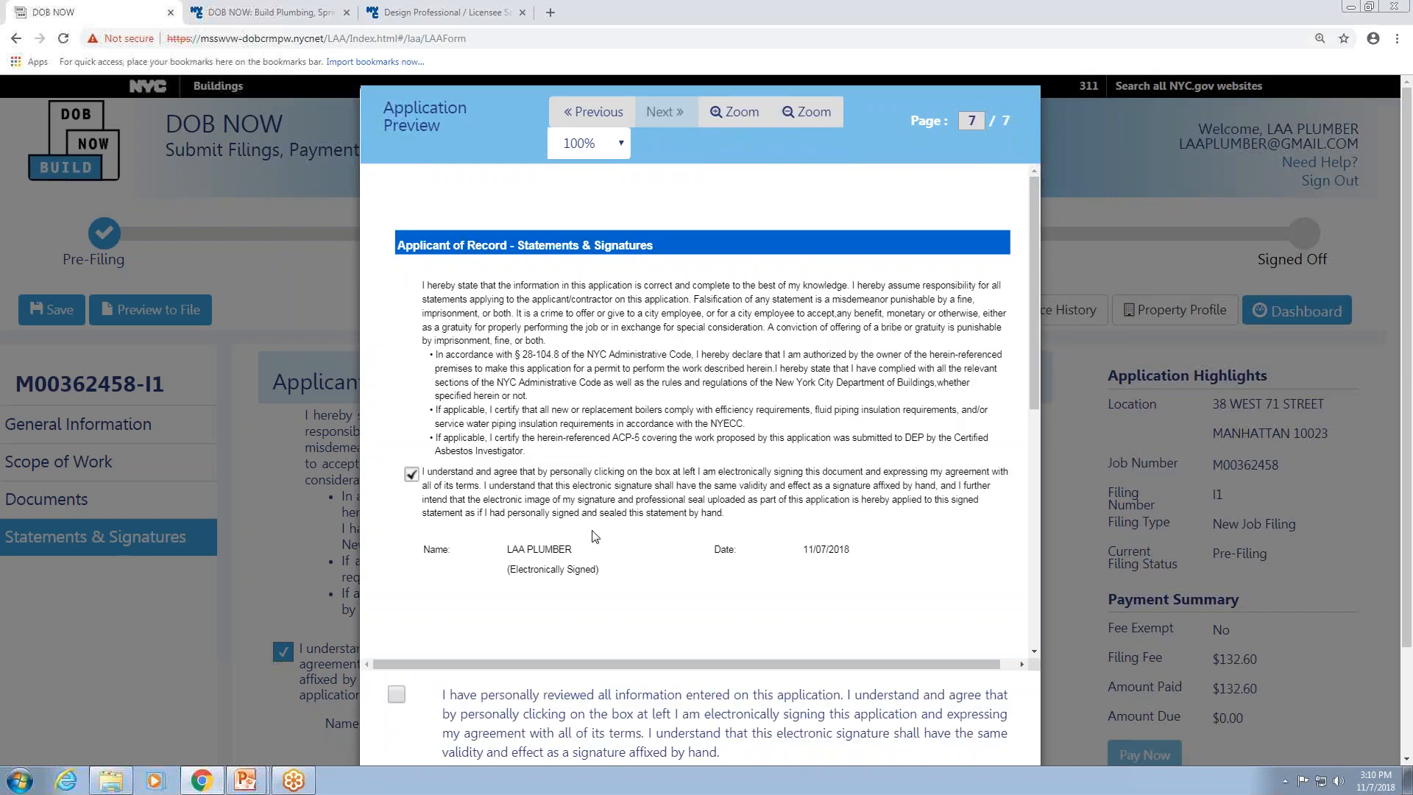
{"action": "scroll", "coordinate": [584, 553], "scroll_direction": "down", "scroll_amount": 3}
{"action": "scroll", "coordinate": [527, 630], "scroll_direction": "down", "scroll_amount": 3}
{"action": "scroll", "coordinate": [431, 651], "scroll_direction": "down", "scroll_amount": 2}
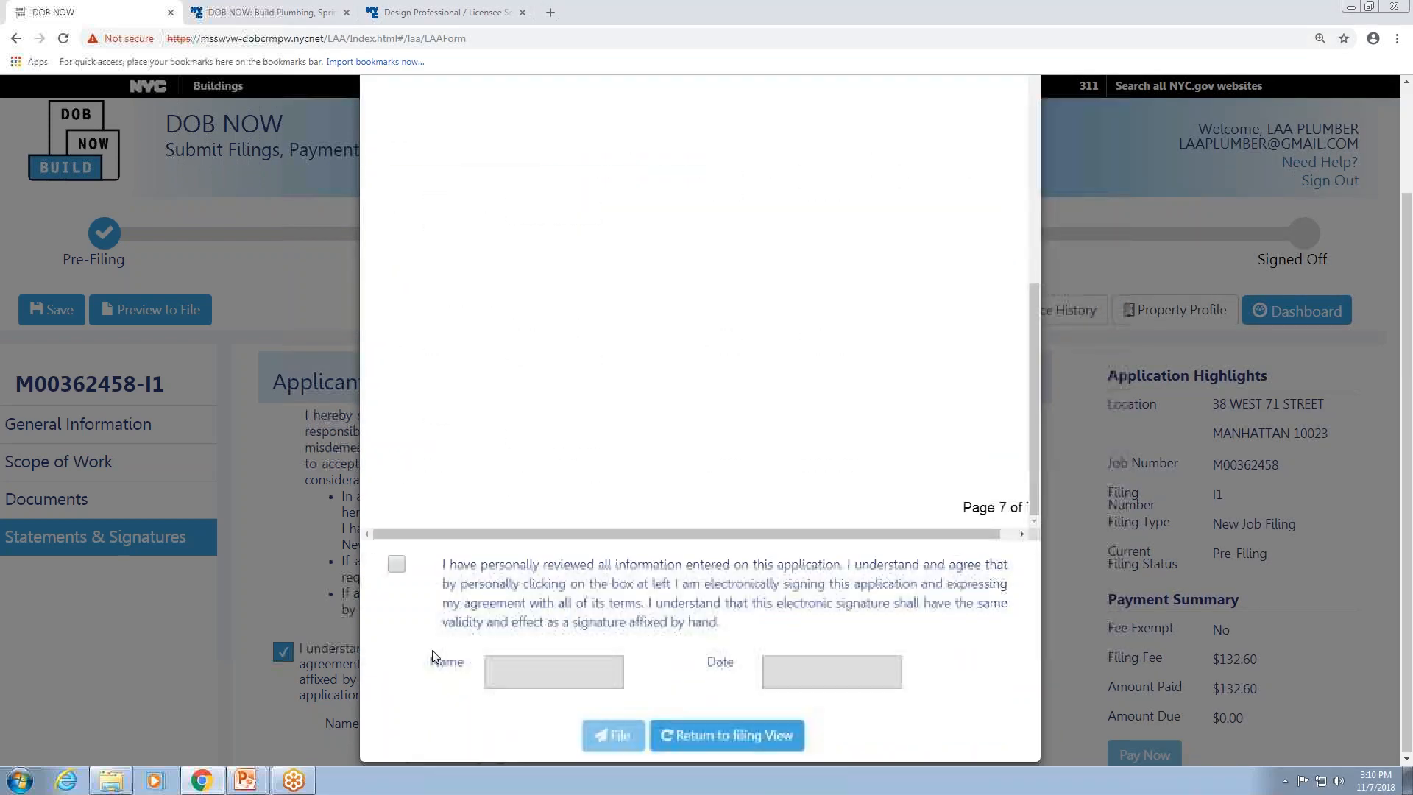
Electronically sign the review statement and file the application with DOB, acknowledging the confirmation.
{"action": "left_click", "coordinate": [396, 565]}
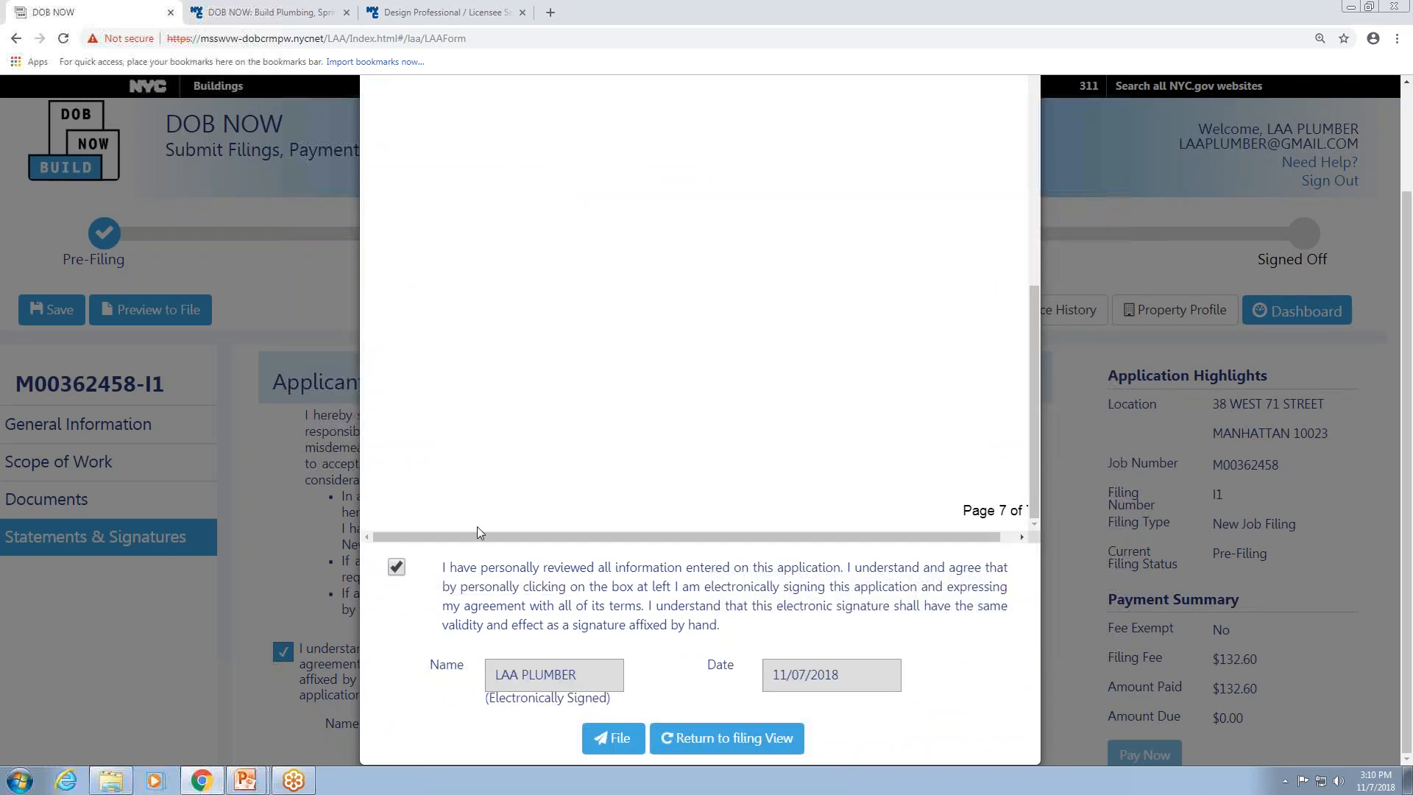
{"action": "left_click", "coordinate": [623, 745]}
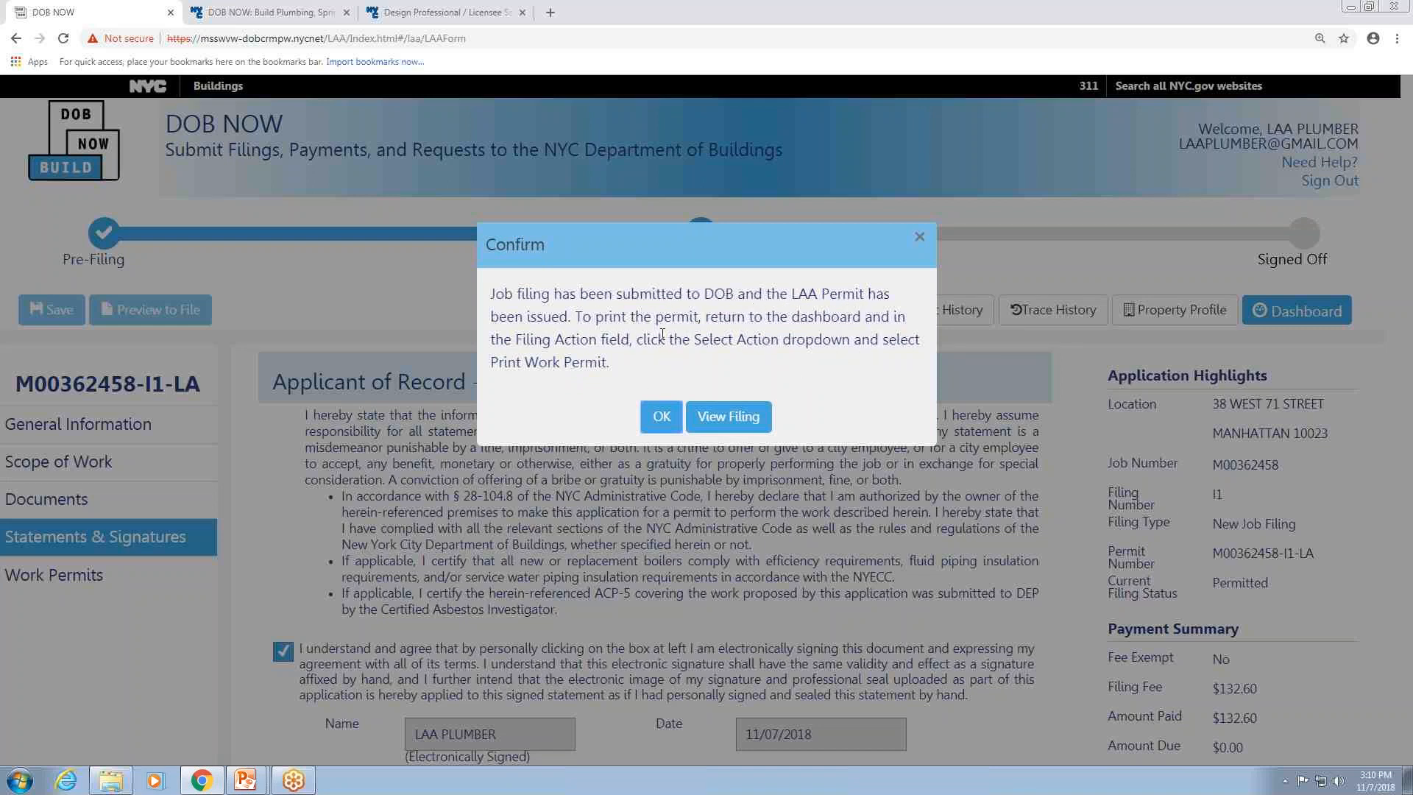
{"action": "left_click", "coordinate": [661, 417]}
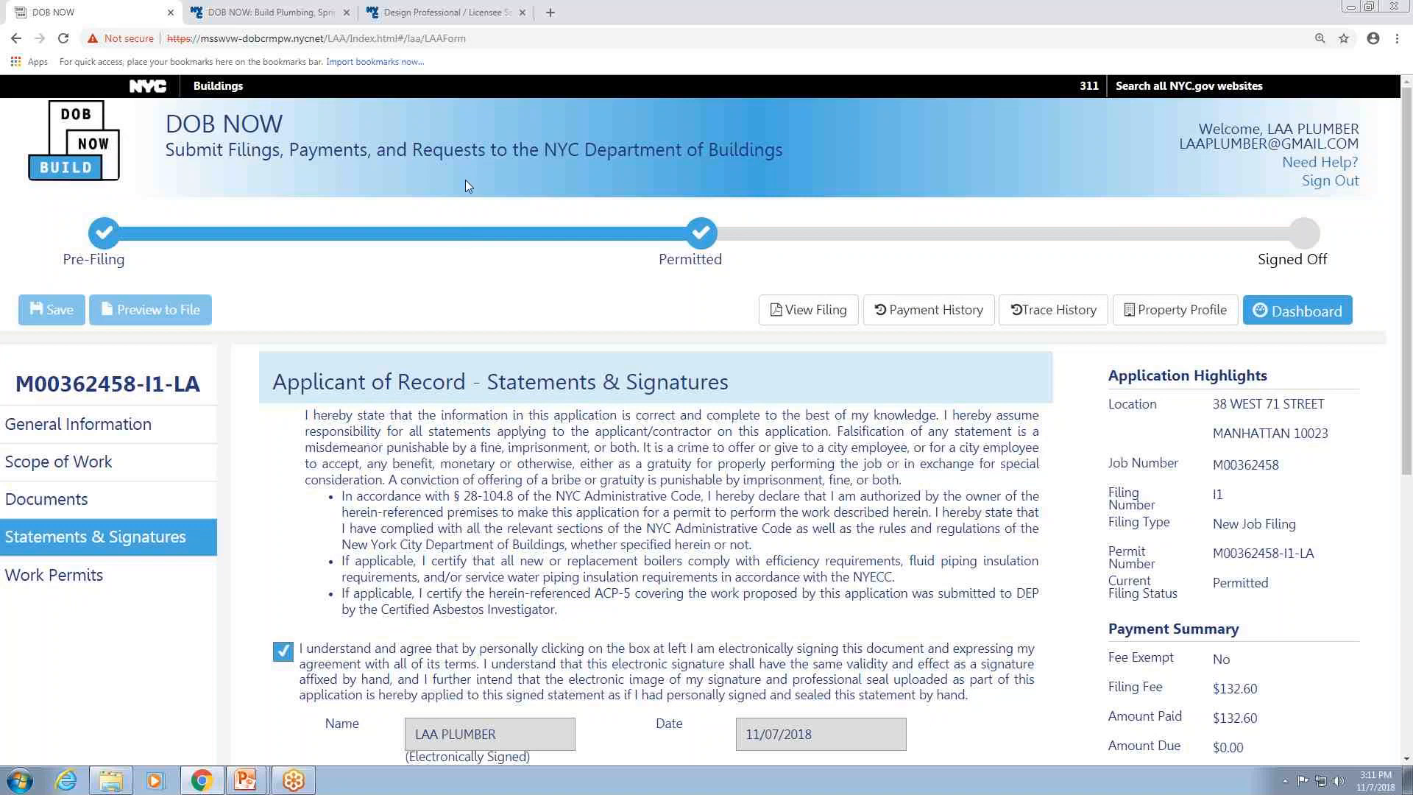
Print the issued work permit to PDF, open the downloaded WorkPermit.pdf, and close the permit tabs.
{"action": "left_click", "coordinate": [70, 578]}
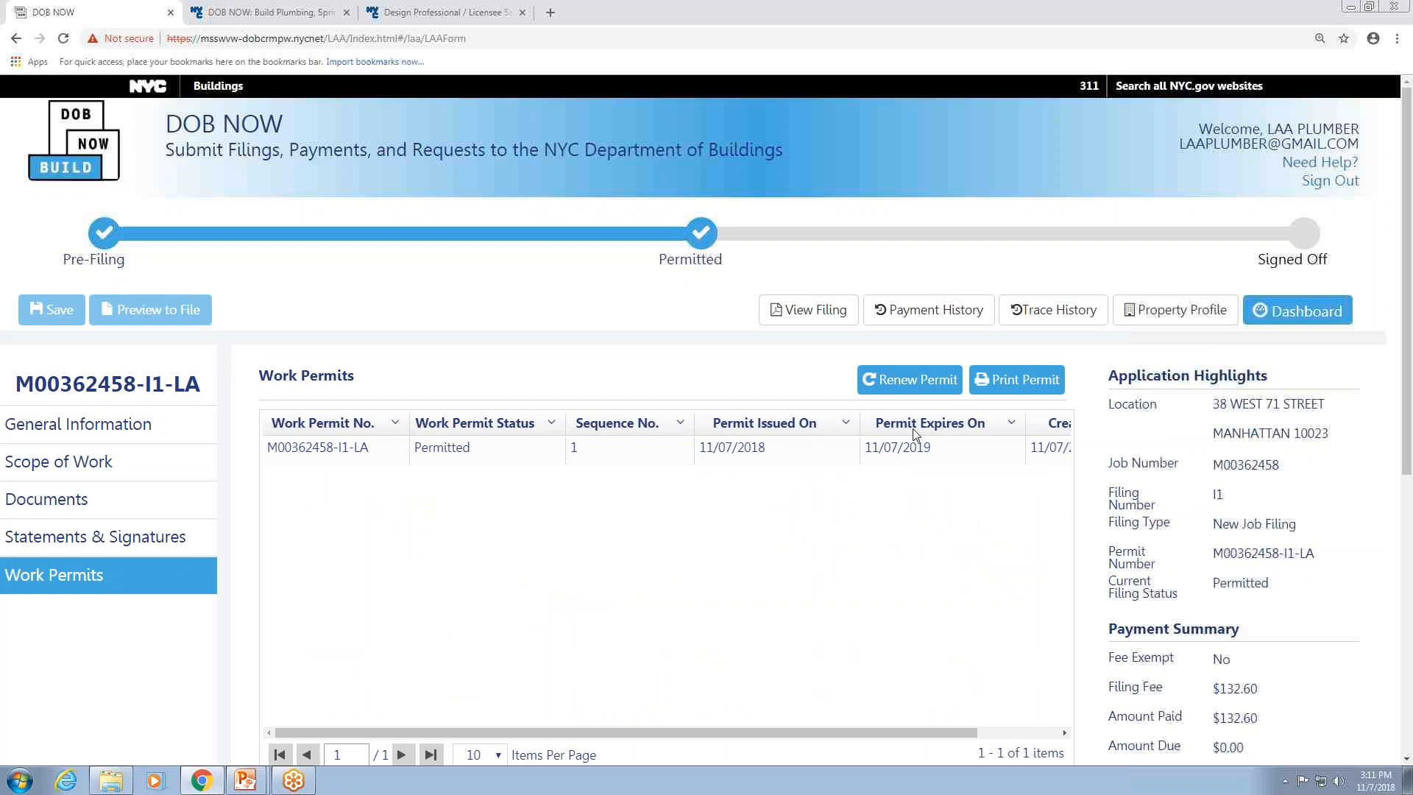
{"action": "left_click", "coordinate": [1030, 382]}
{"action": "left_click", "coordinate": [681, 388]}
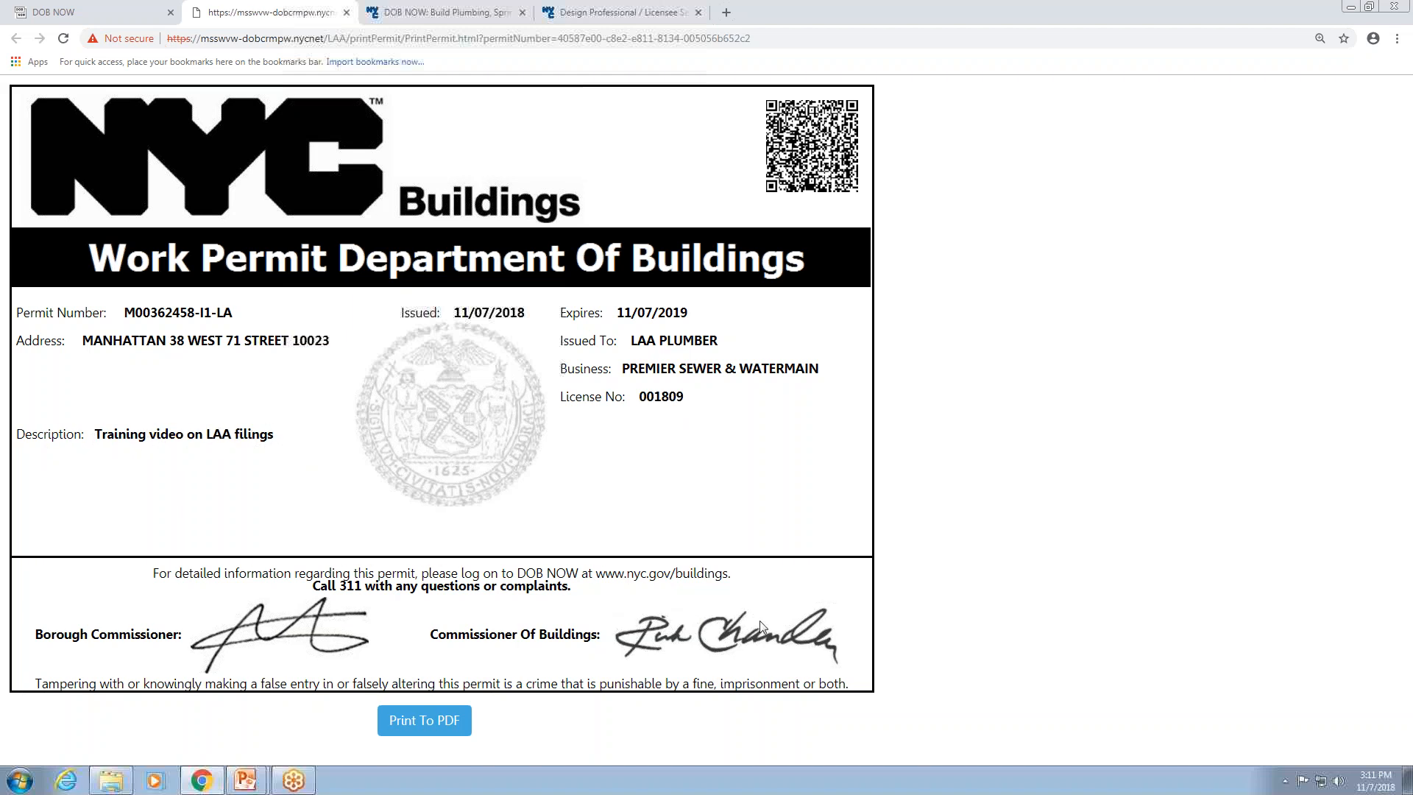
{"action": "left_click", "coordinate": [442, 722]}
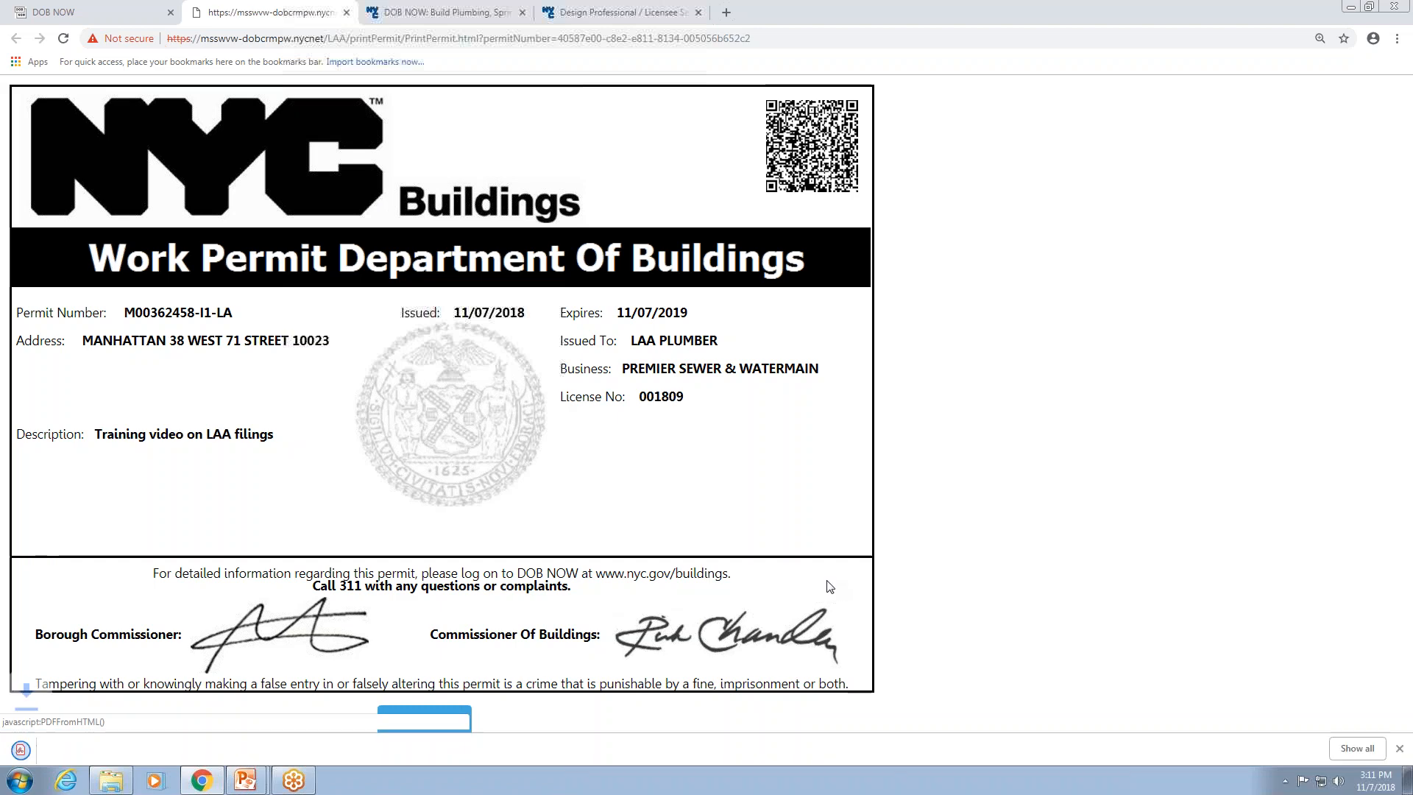
{"action": "left_click", "coordinate": [58, 752]}
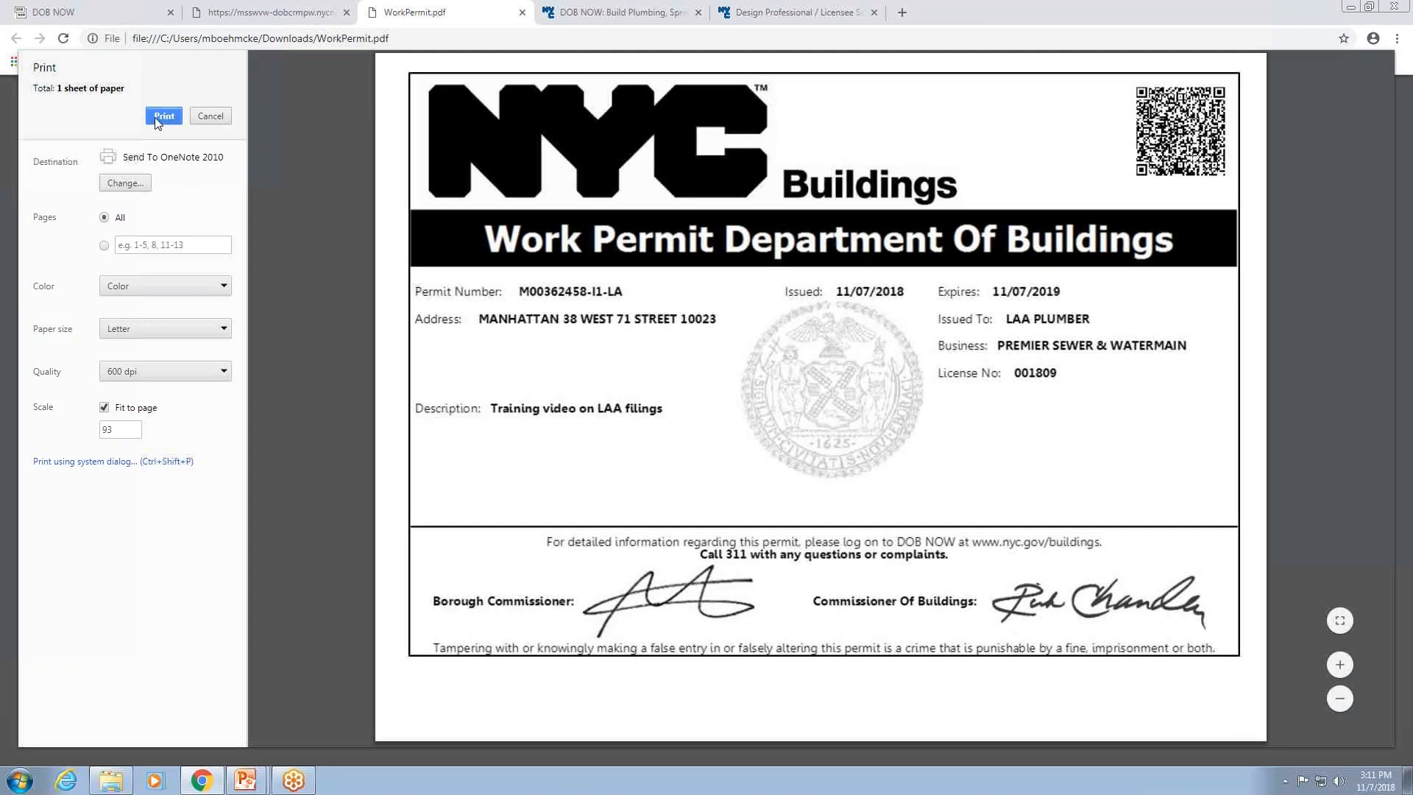
{"action": "left_click", "coordinate": [521, 13]}
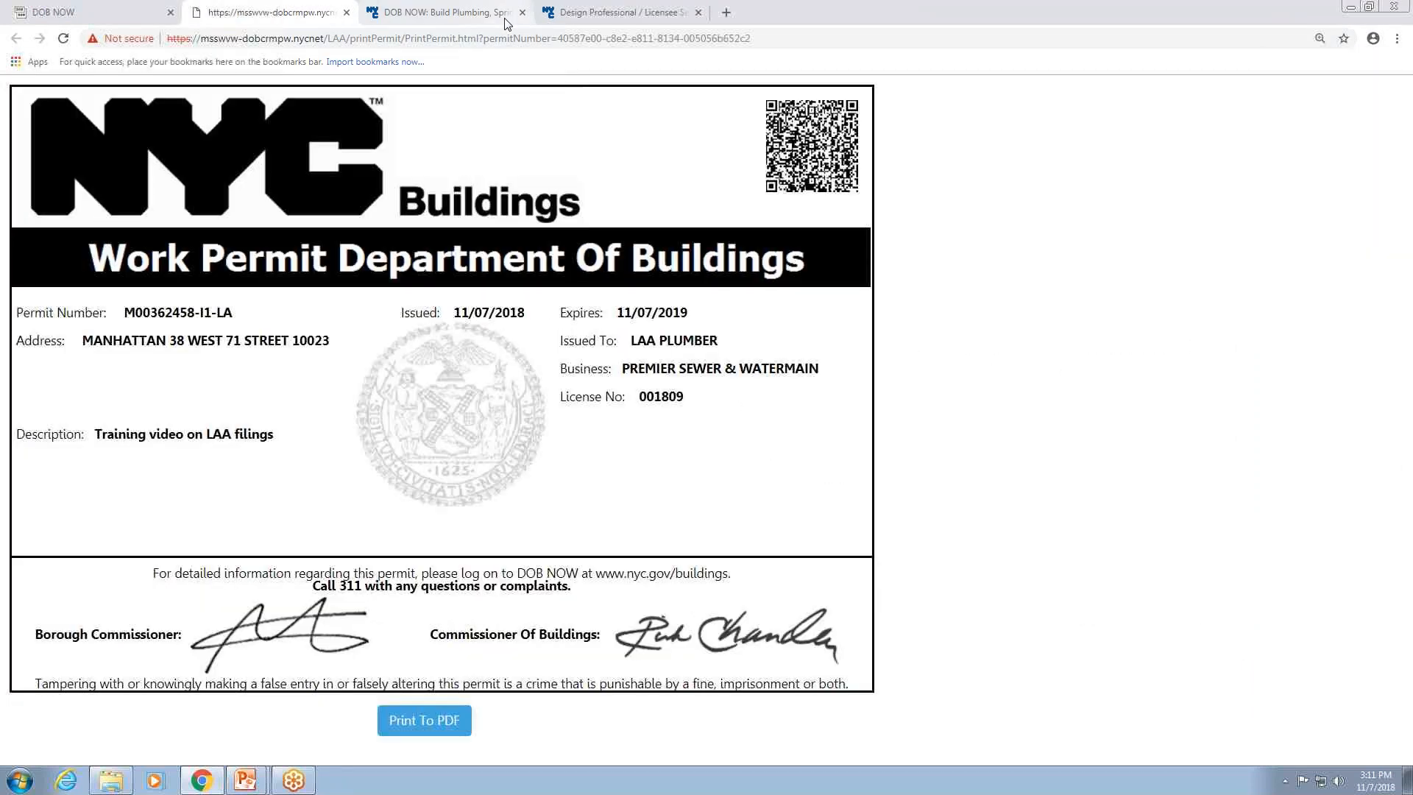
{"action": "left_click", "coordinate": [345, 13]}
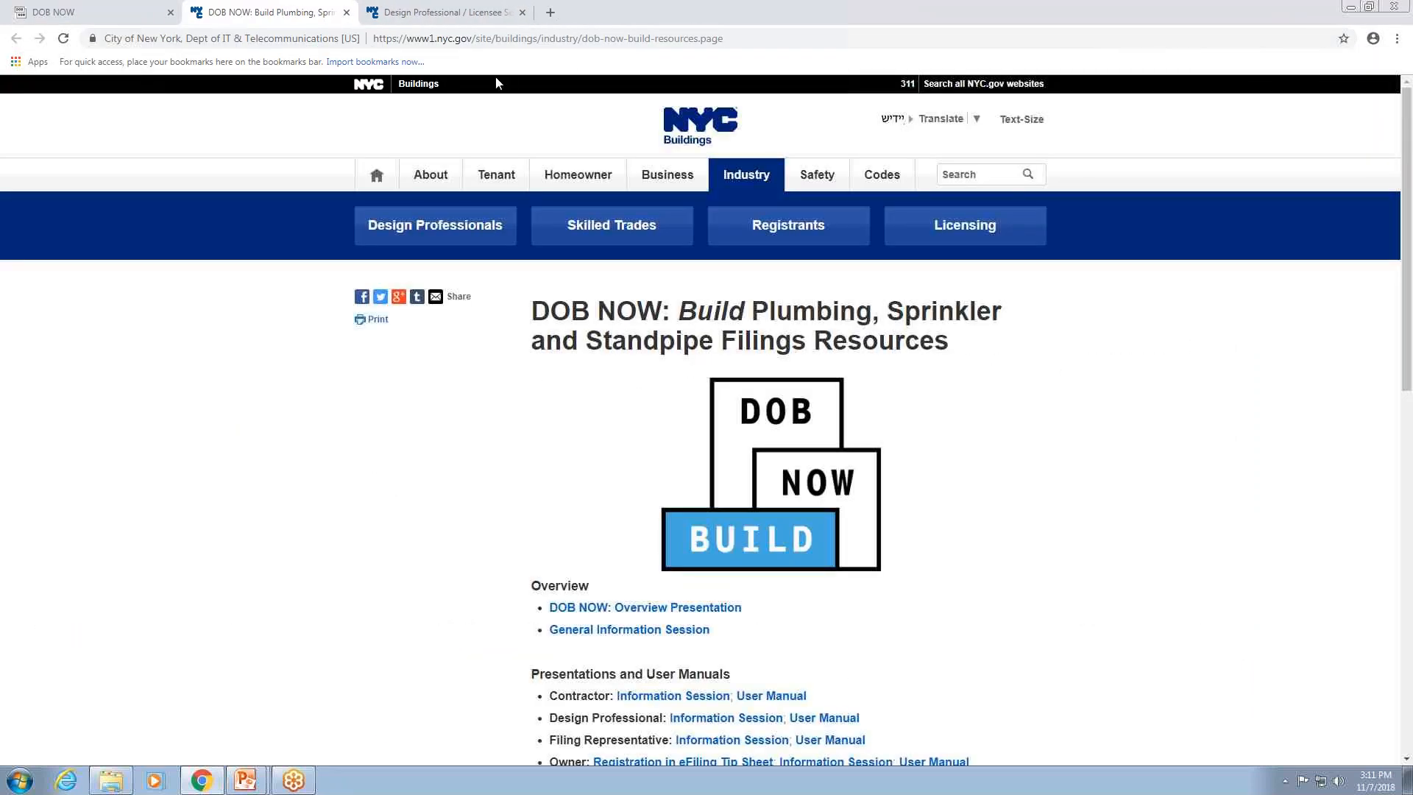
{"action": "left_click", "coordinate": [95, 12]}
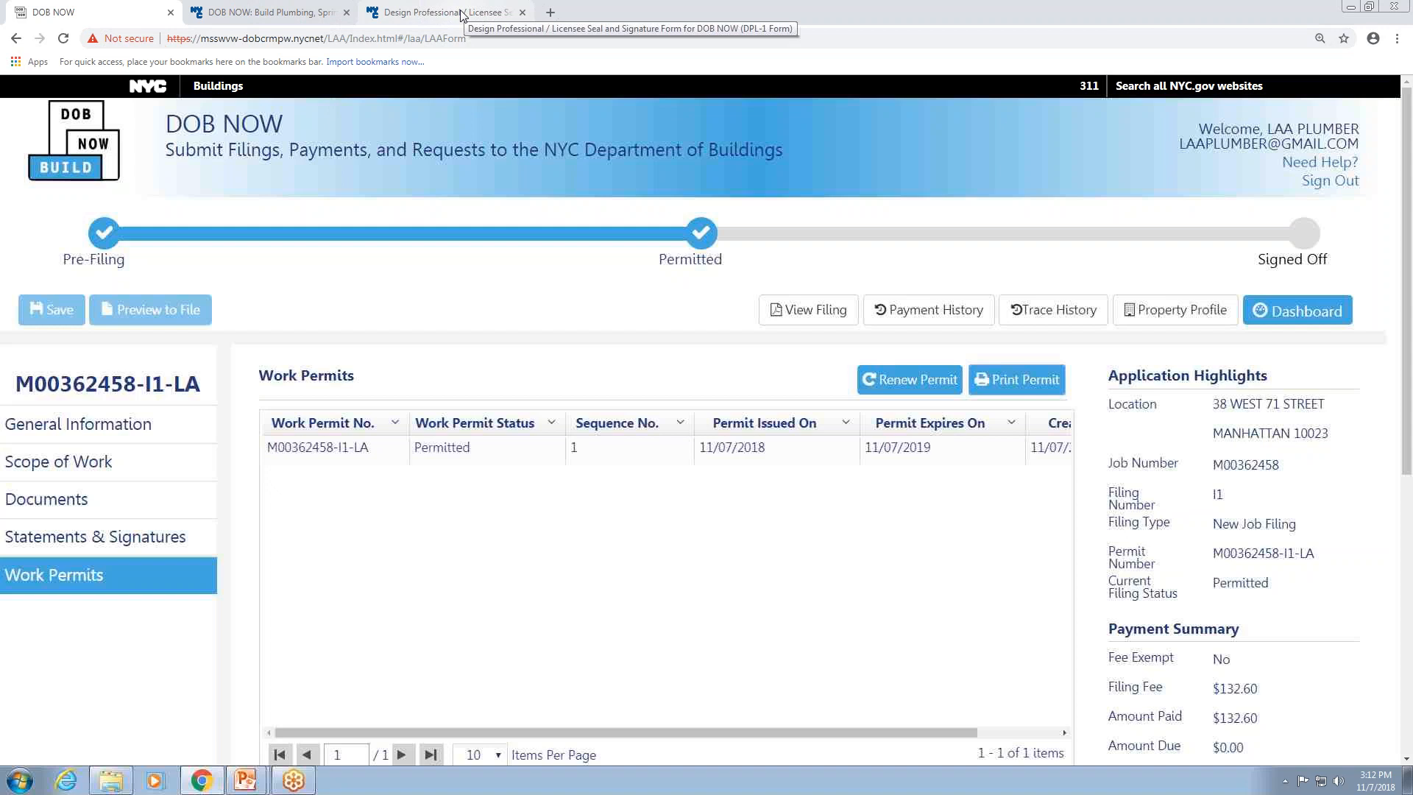
{"action": "left_click", "coordinate": [289, 13]}
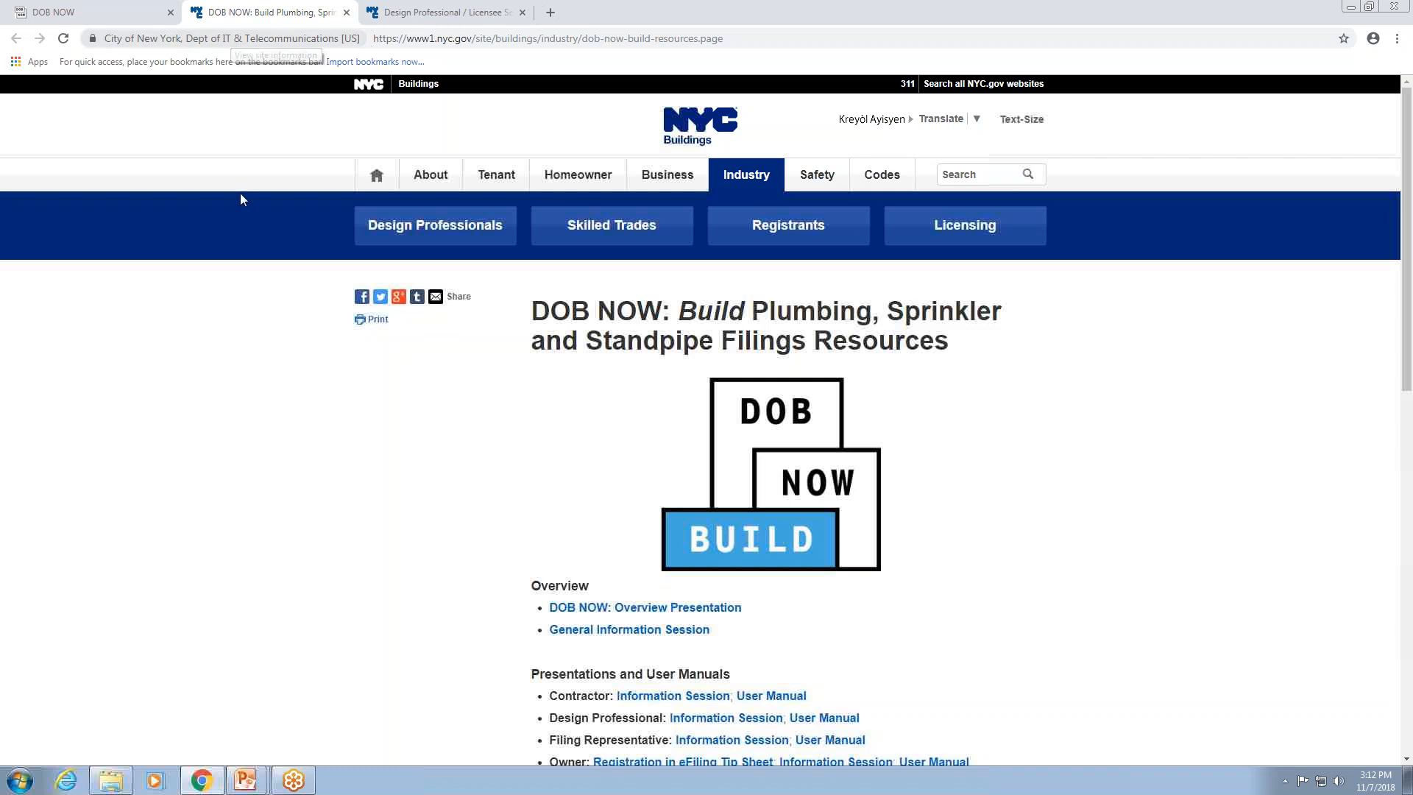
{"action": "left_click", "coordinate": [137, 14]}
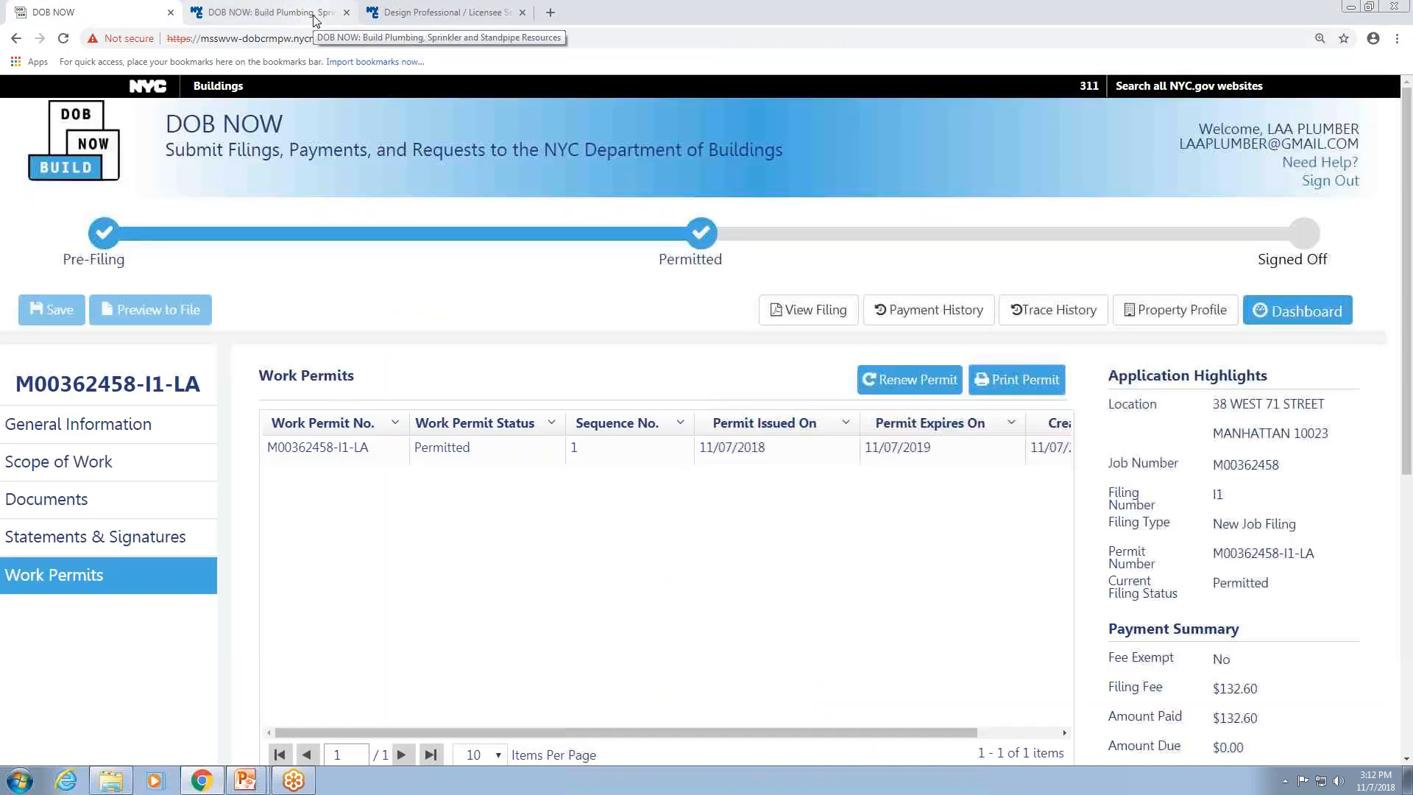
Search for dob now in a new tab and open the DOB NOW: Build LAA Step-by-Step Filing Examples guide.
{"action": "left_click", "coordinate": [551, 14]}
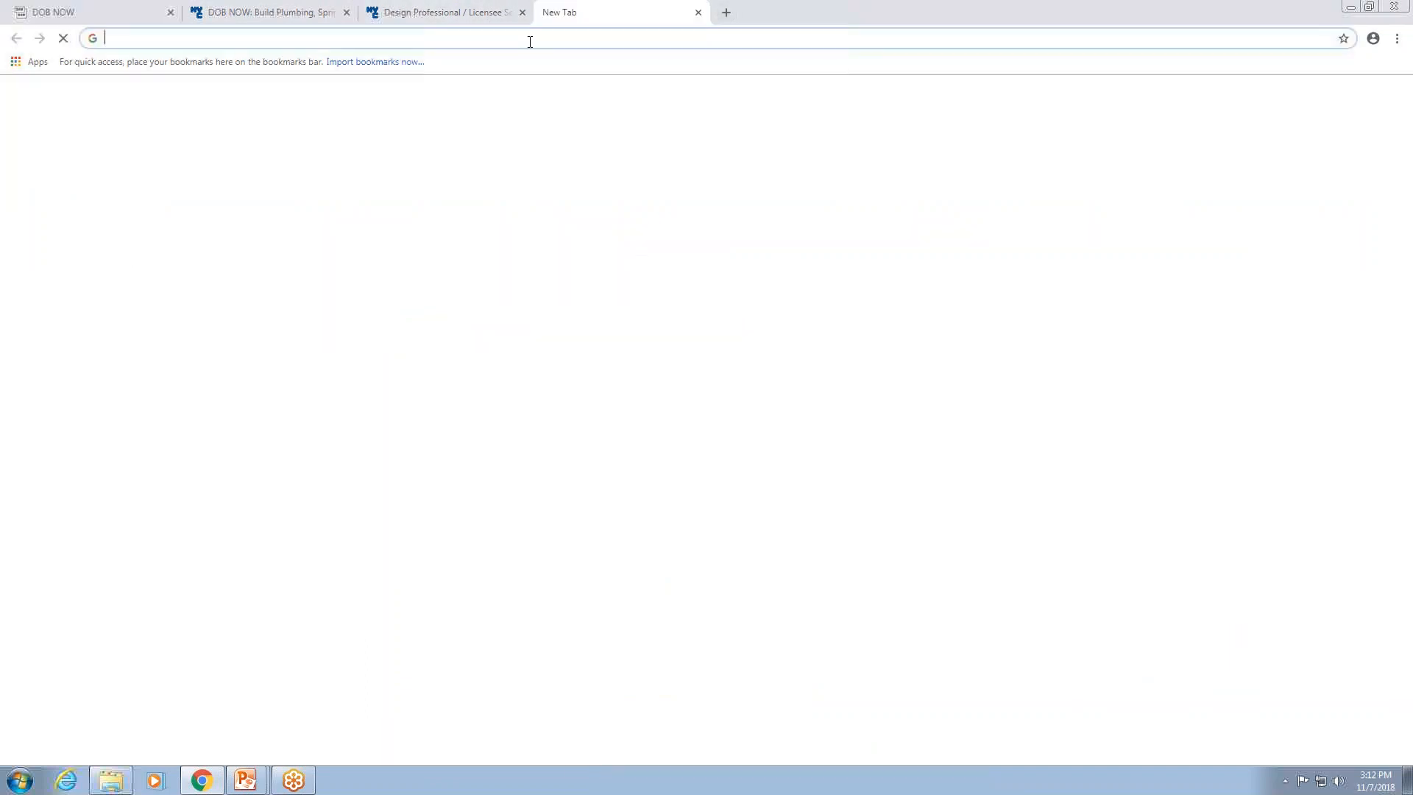
{"action": "type", "text": "dob now"}
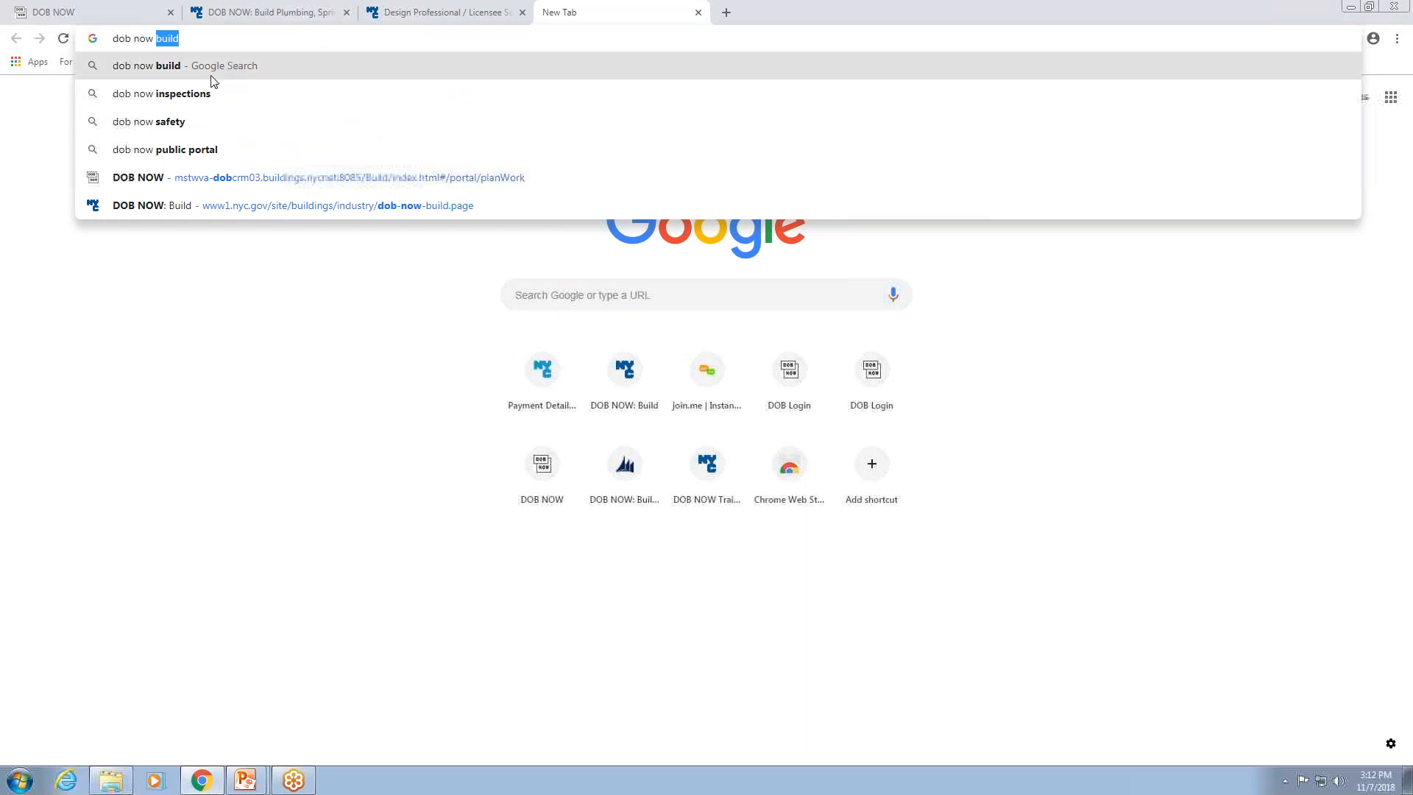
{"action": "left_click", "coordinate": [248, 208]}
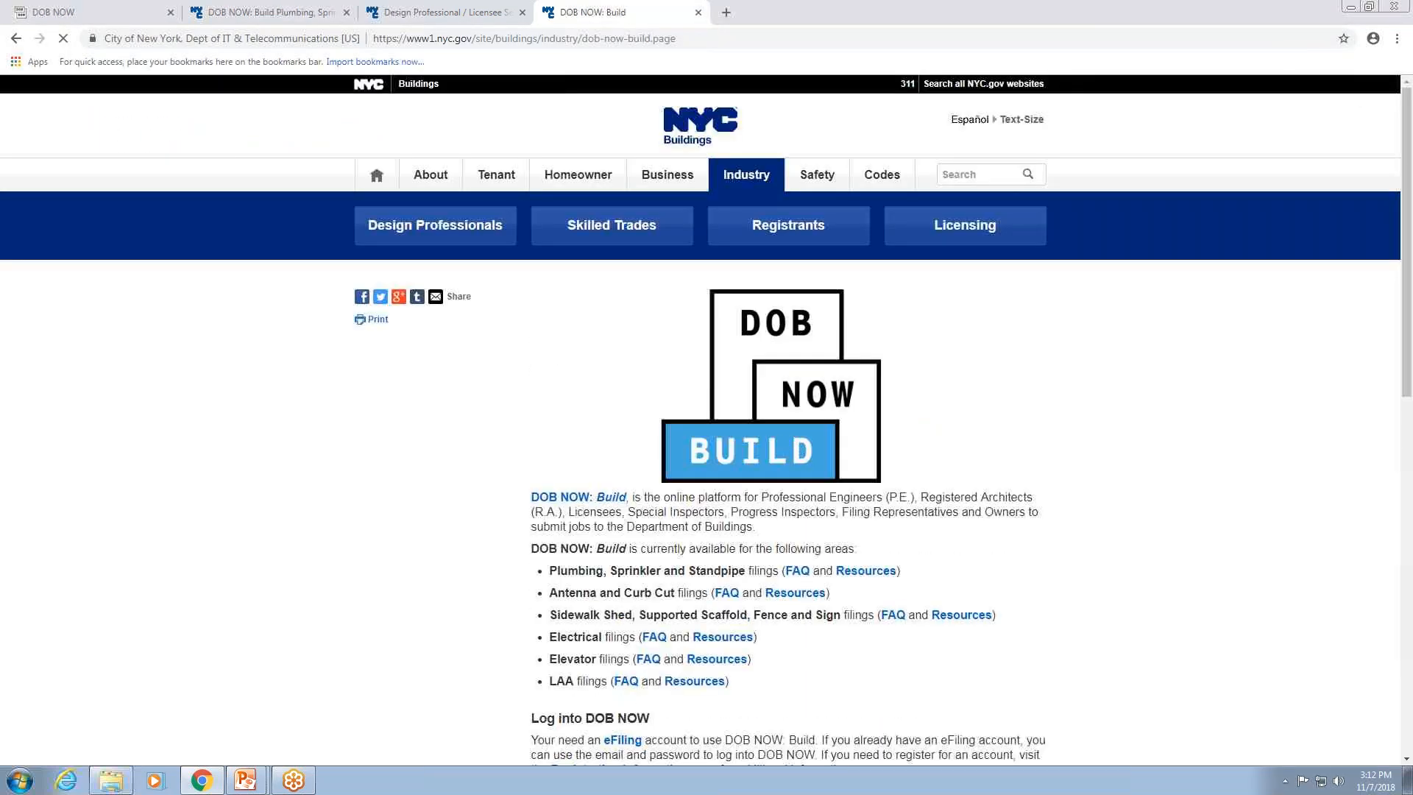
{"action": "scroll", "coordinate": [706, 442], "scroll_direction": "down", "scroll_amount": 1}
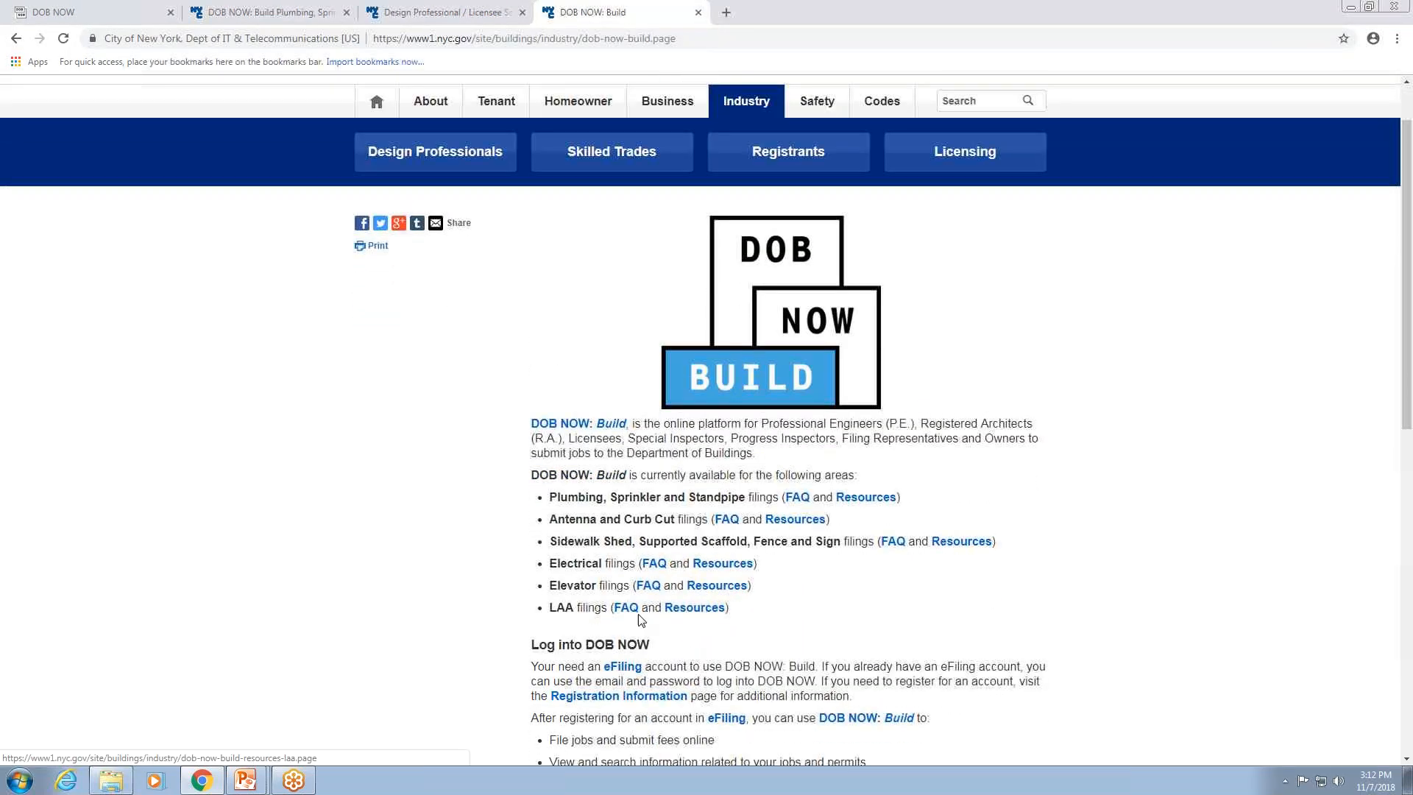
{"action": "left_click", "coordinate": [710, 617]}
{"action": "scroll", "coordinate": [593, 548], "scroll_direction": "down", "scroll_amount": 1}
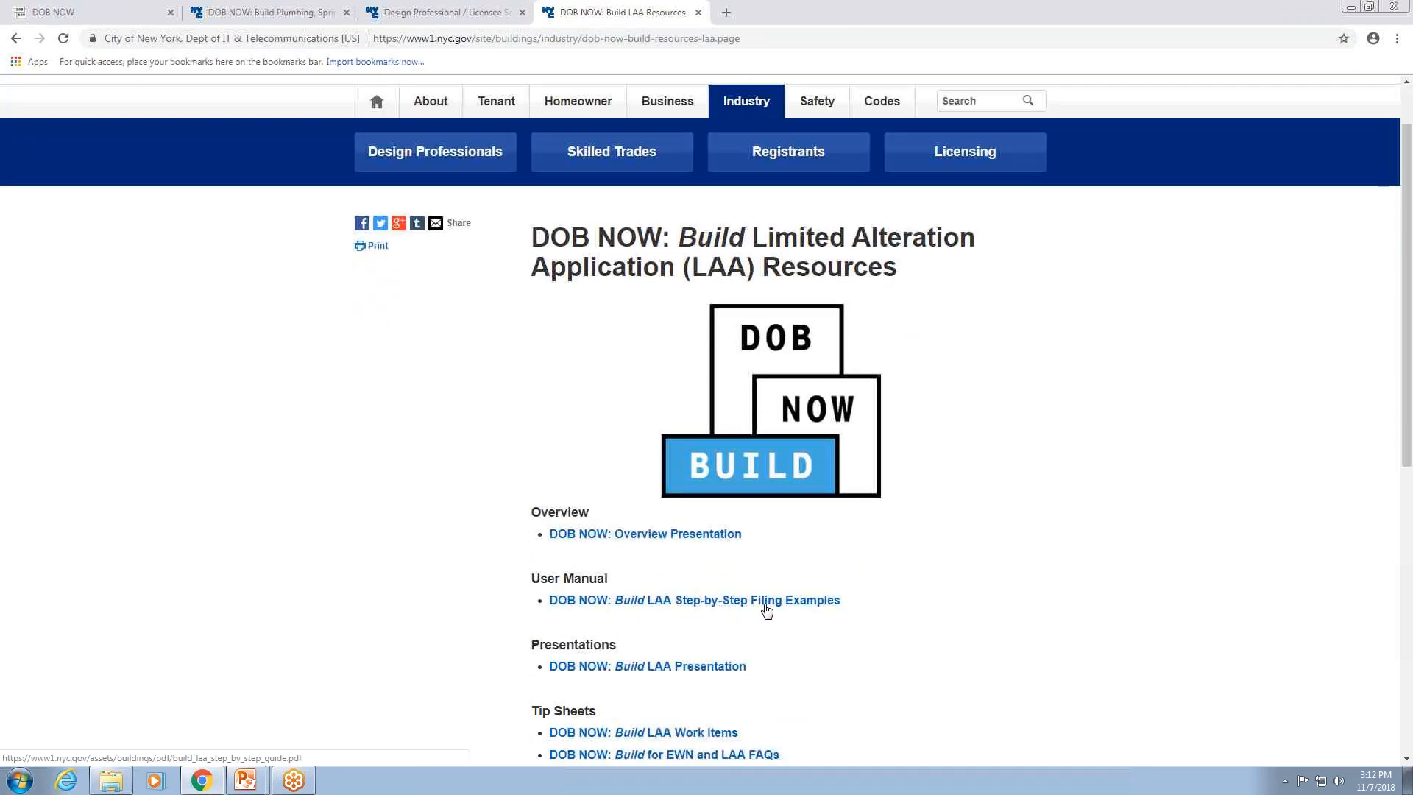
{"action": "left_click", "coordinate": [813, 608]}
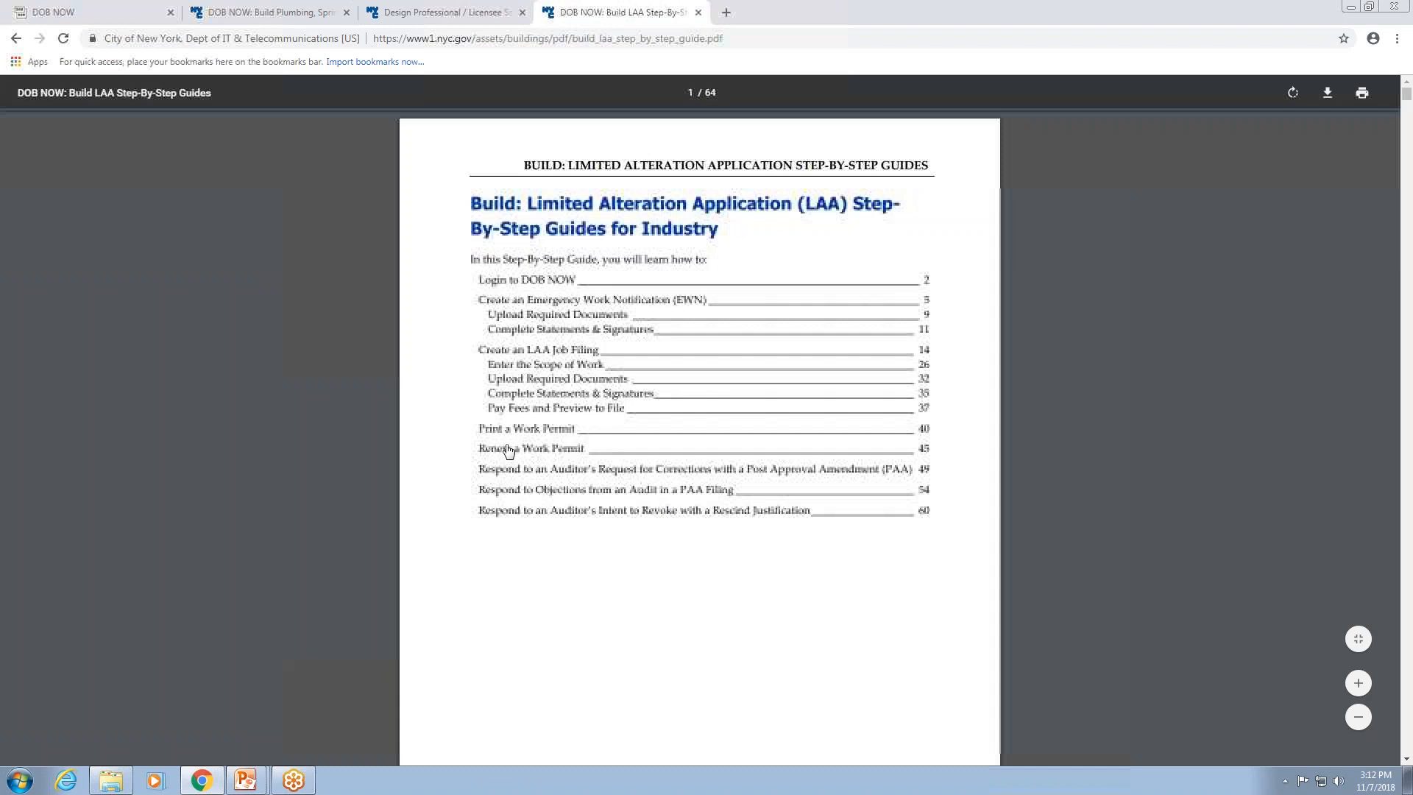